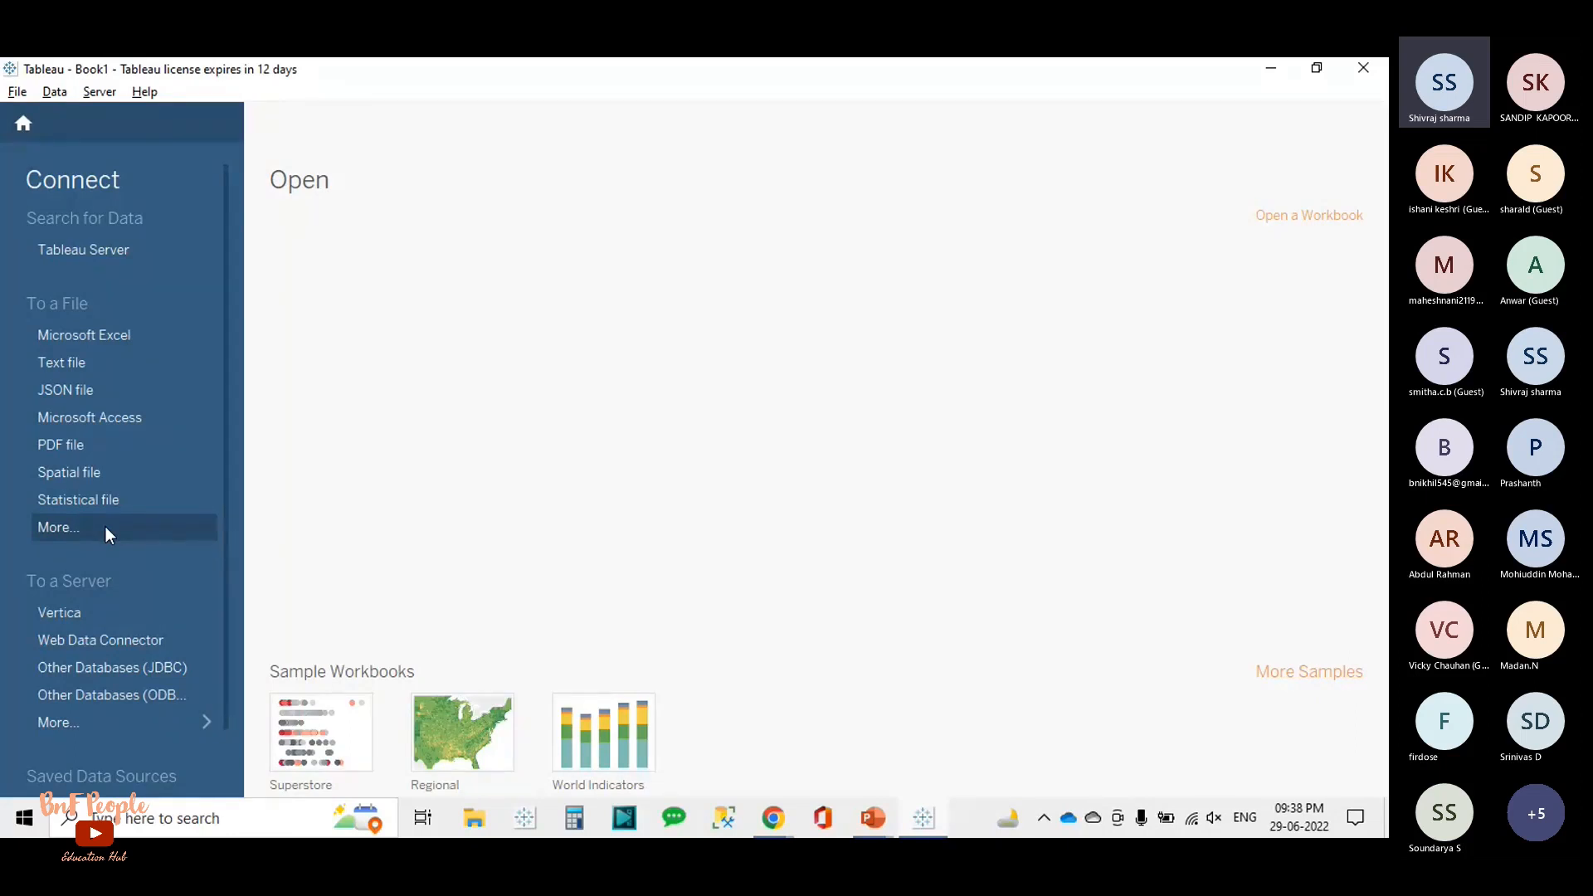
Step: Switch to the slide show and advance through the Connecting to Different Data Sources slides, up to the To a File options
{"action": "key", "text": "alt+Tab"}
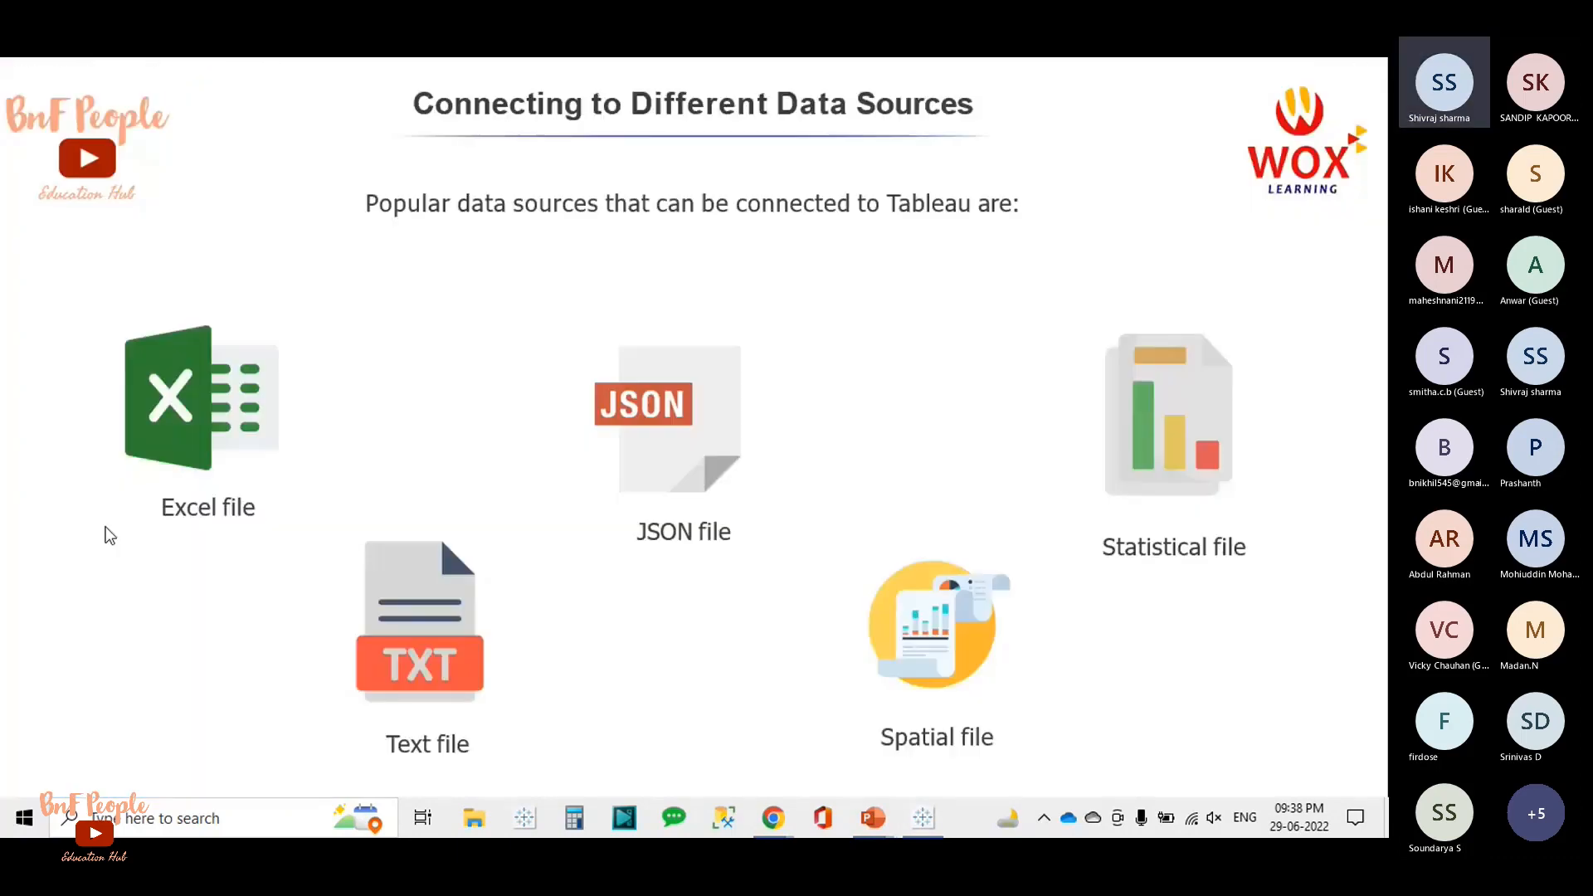
{"action": "left_click", "coordinate": [109, 535]}
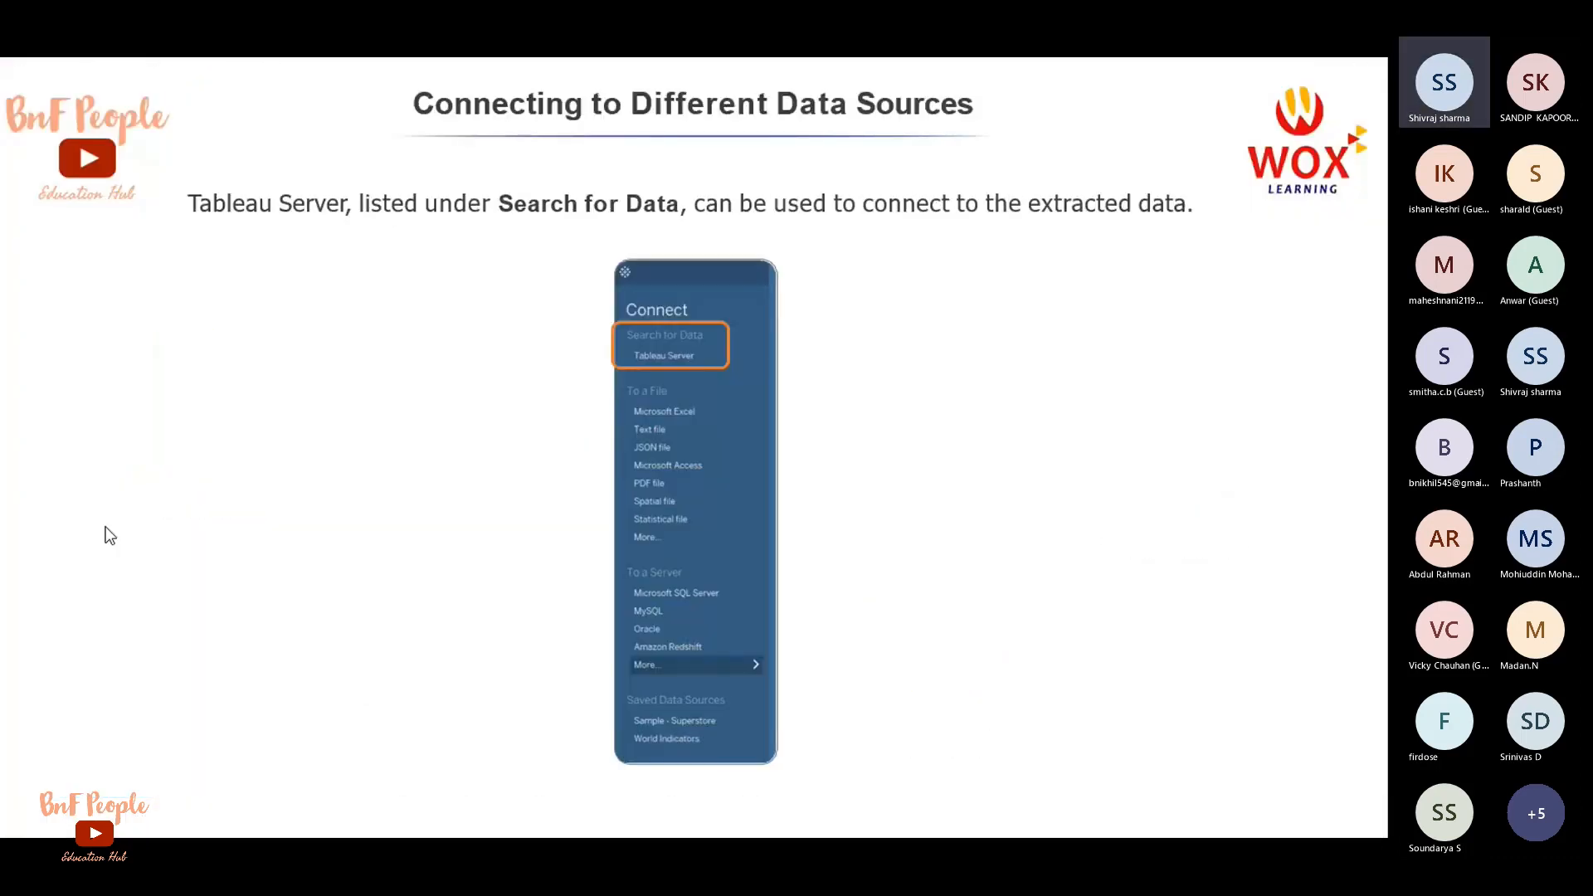
{"action": "left_click", "coordinate": [110, 535]}
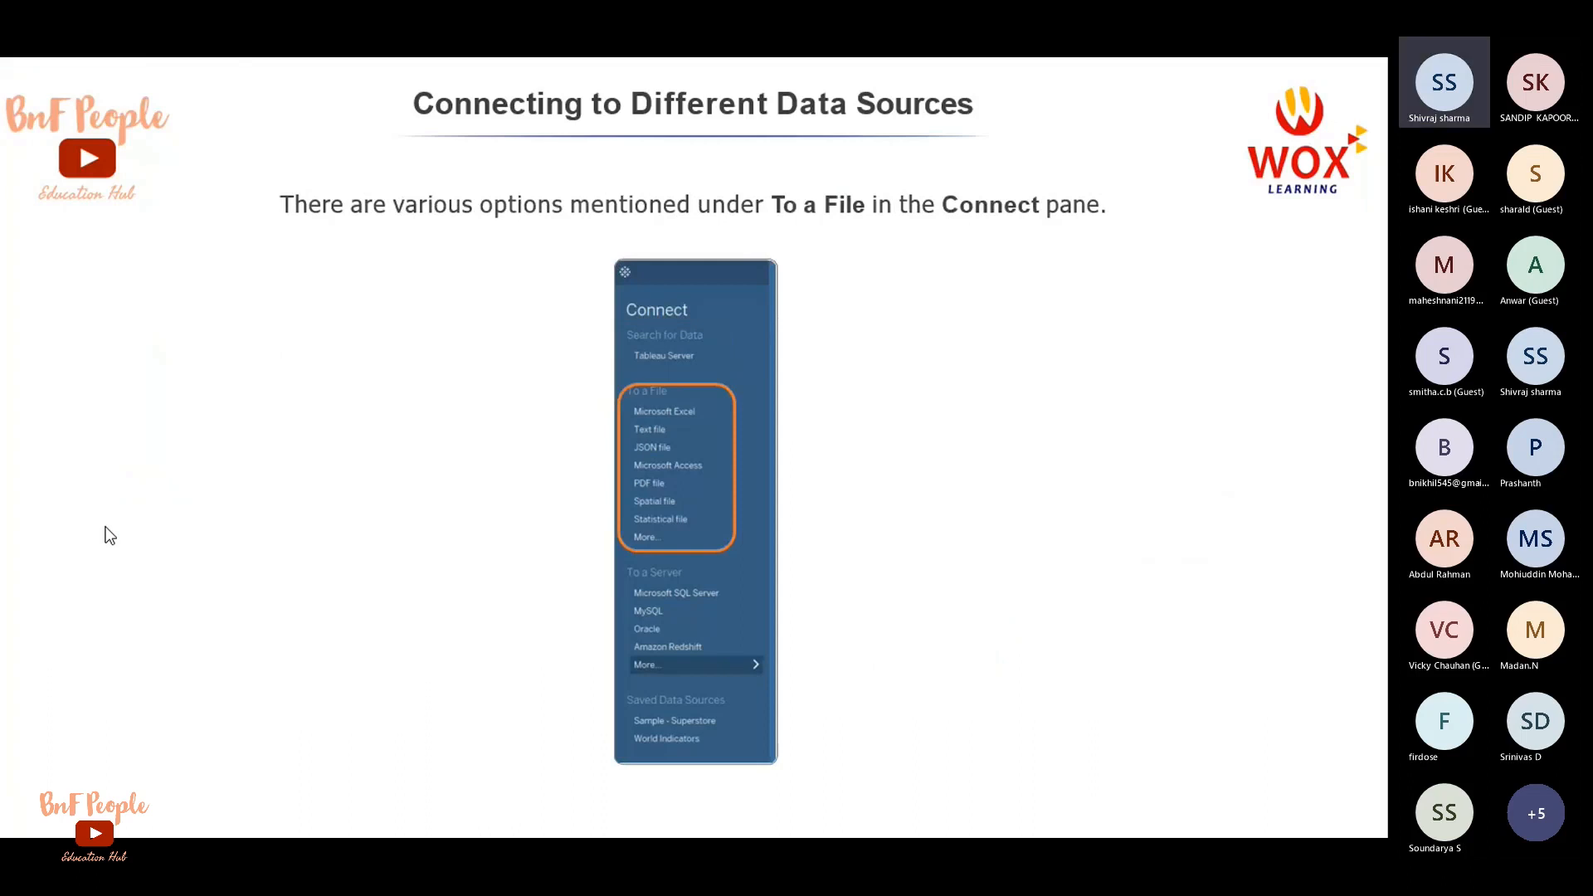
{"action": "left_click", "coordinate": [110, 535]}
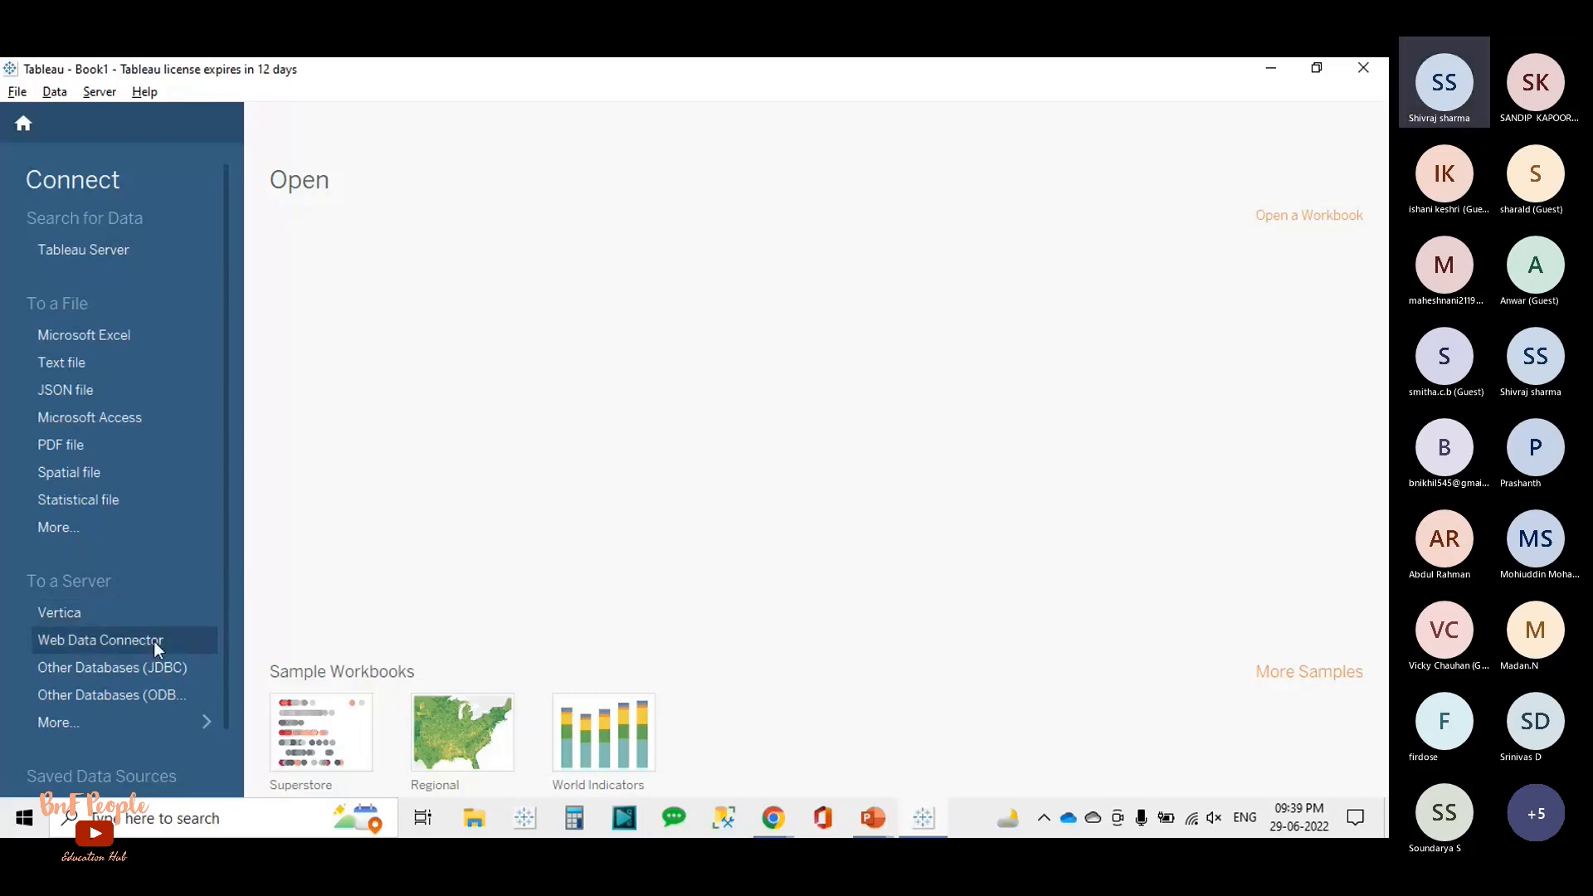
Step: Display Tableau's full list of server connectors, and switch back to the slide show
{"action": "left_click", "coordinate": [141, 722]}
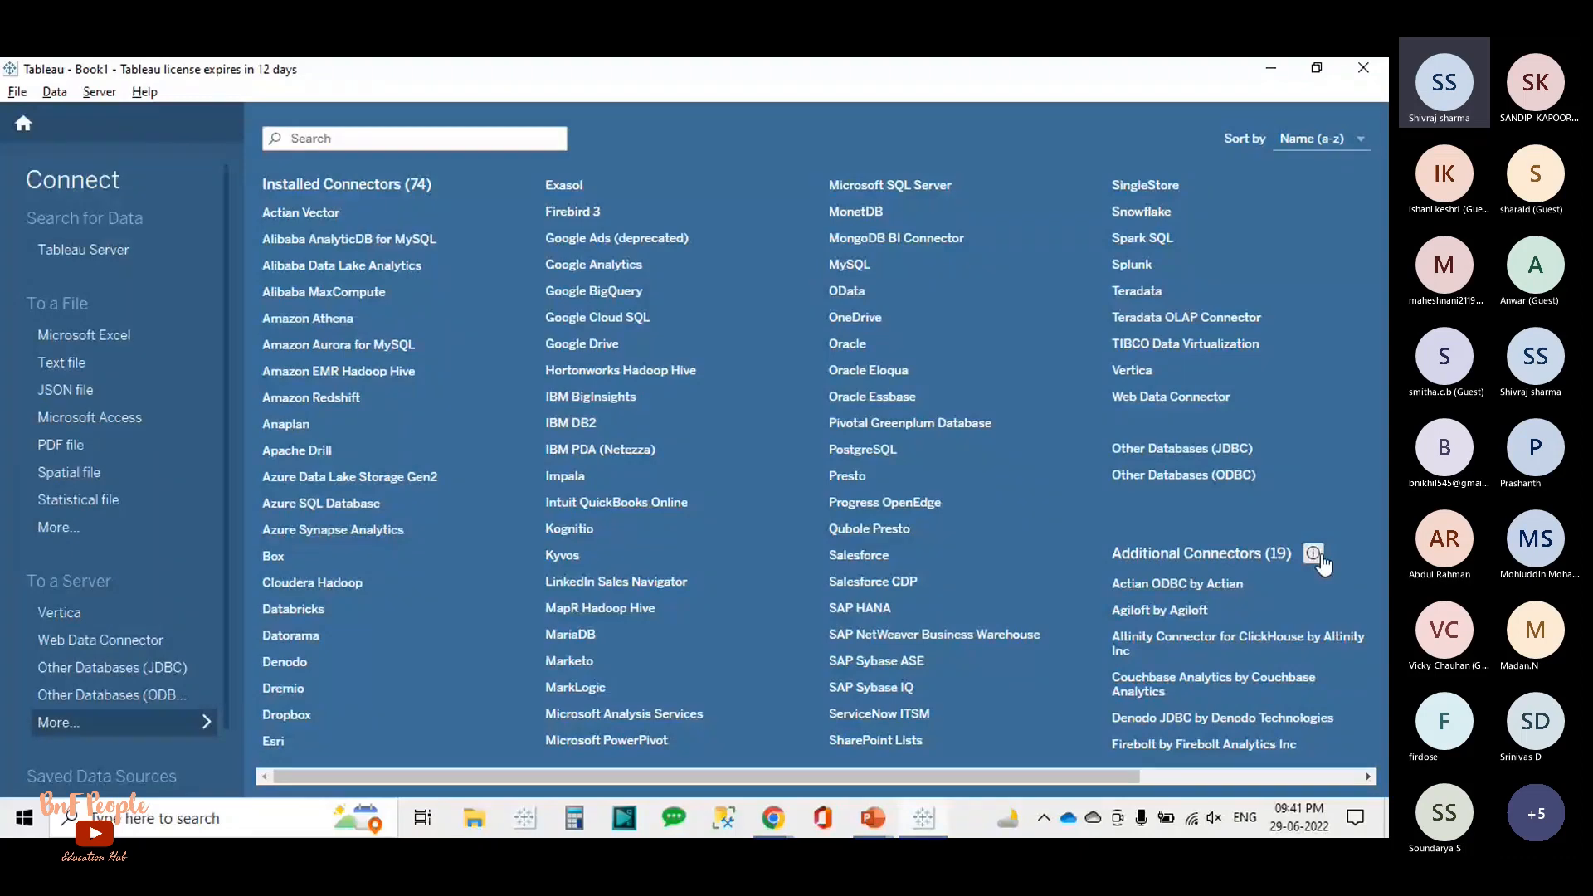
{"action": "key", "text": "alt+Tab"}
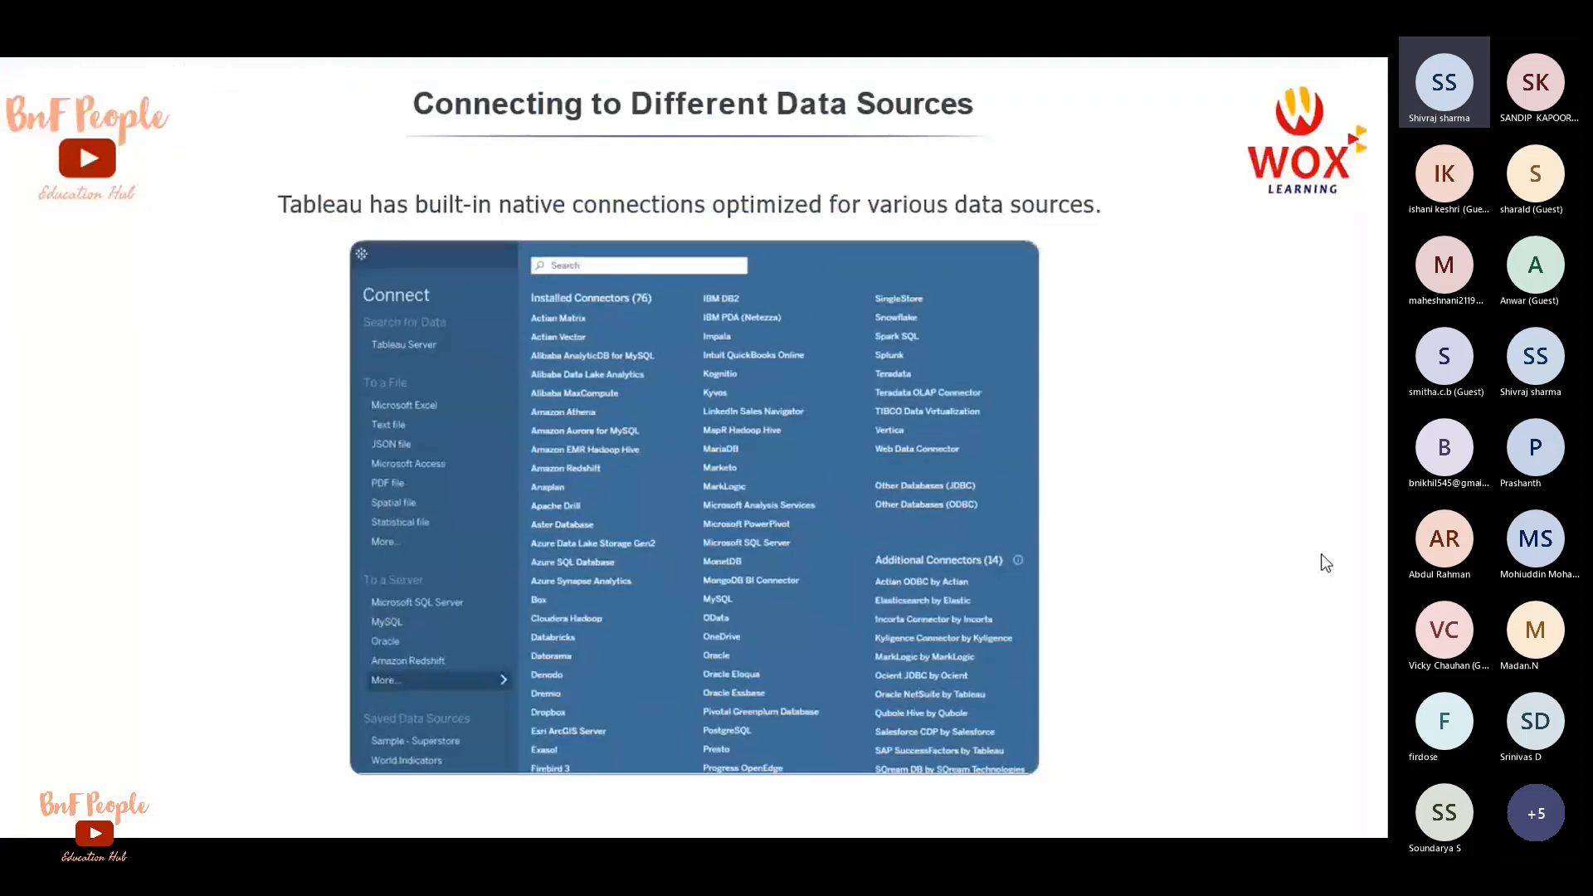
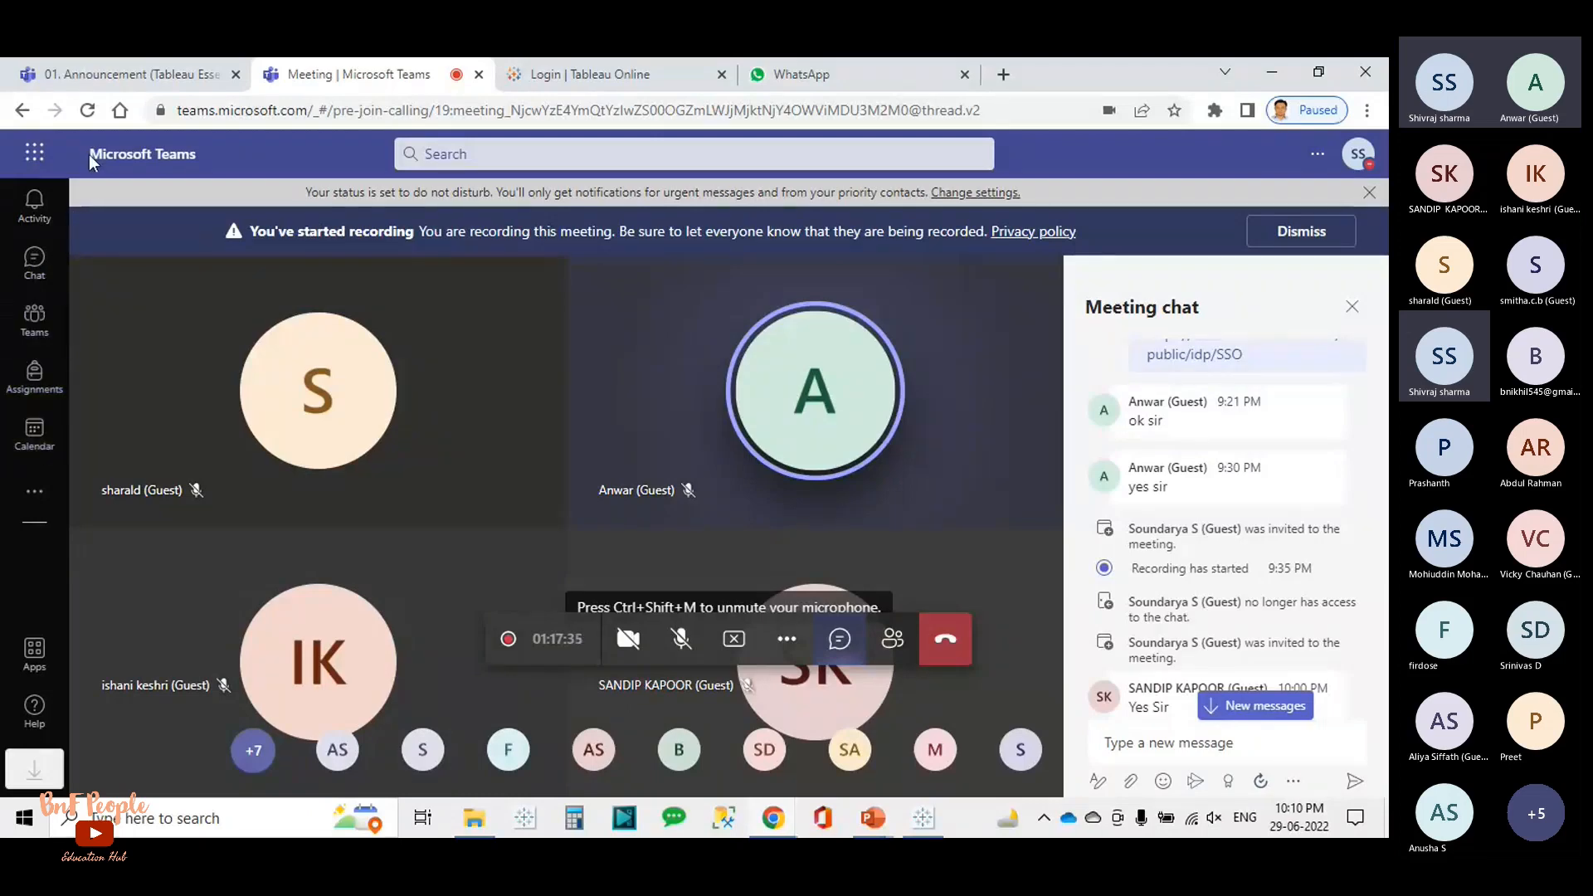
Step: In Microsoft Teams, open the Tableau Essential 15 Days Training team and show the files of its 01. Announcement channel
{"action": "left_click", "coordinate": [96, 76]}
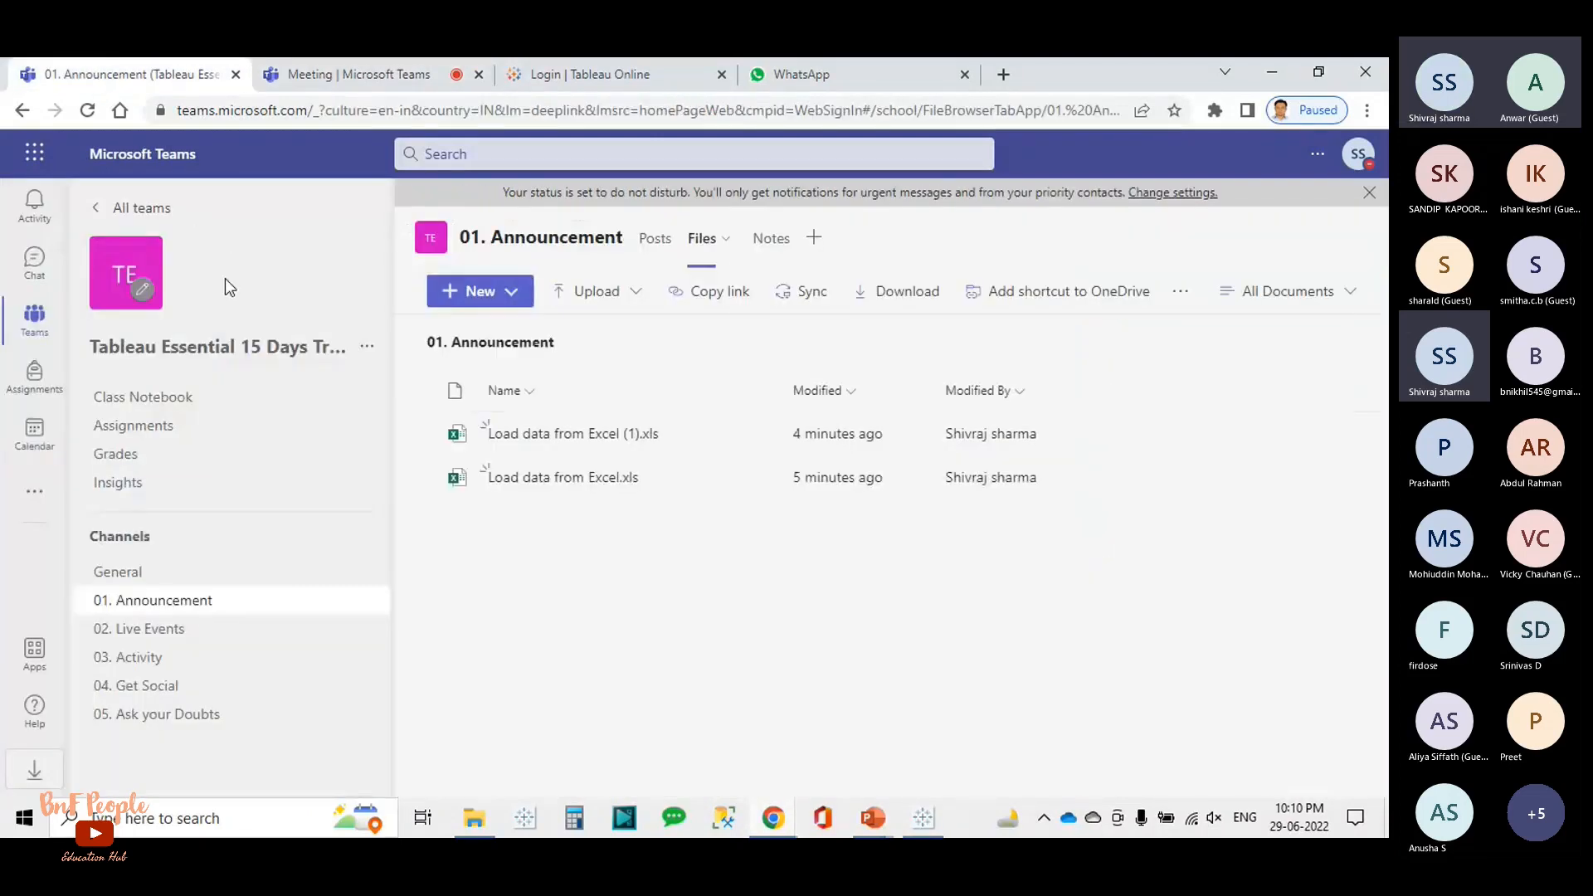
{"action": "left_click", "coordinate": [124, 207]}
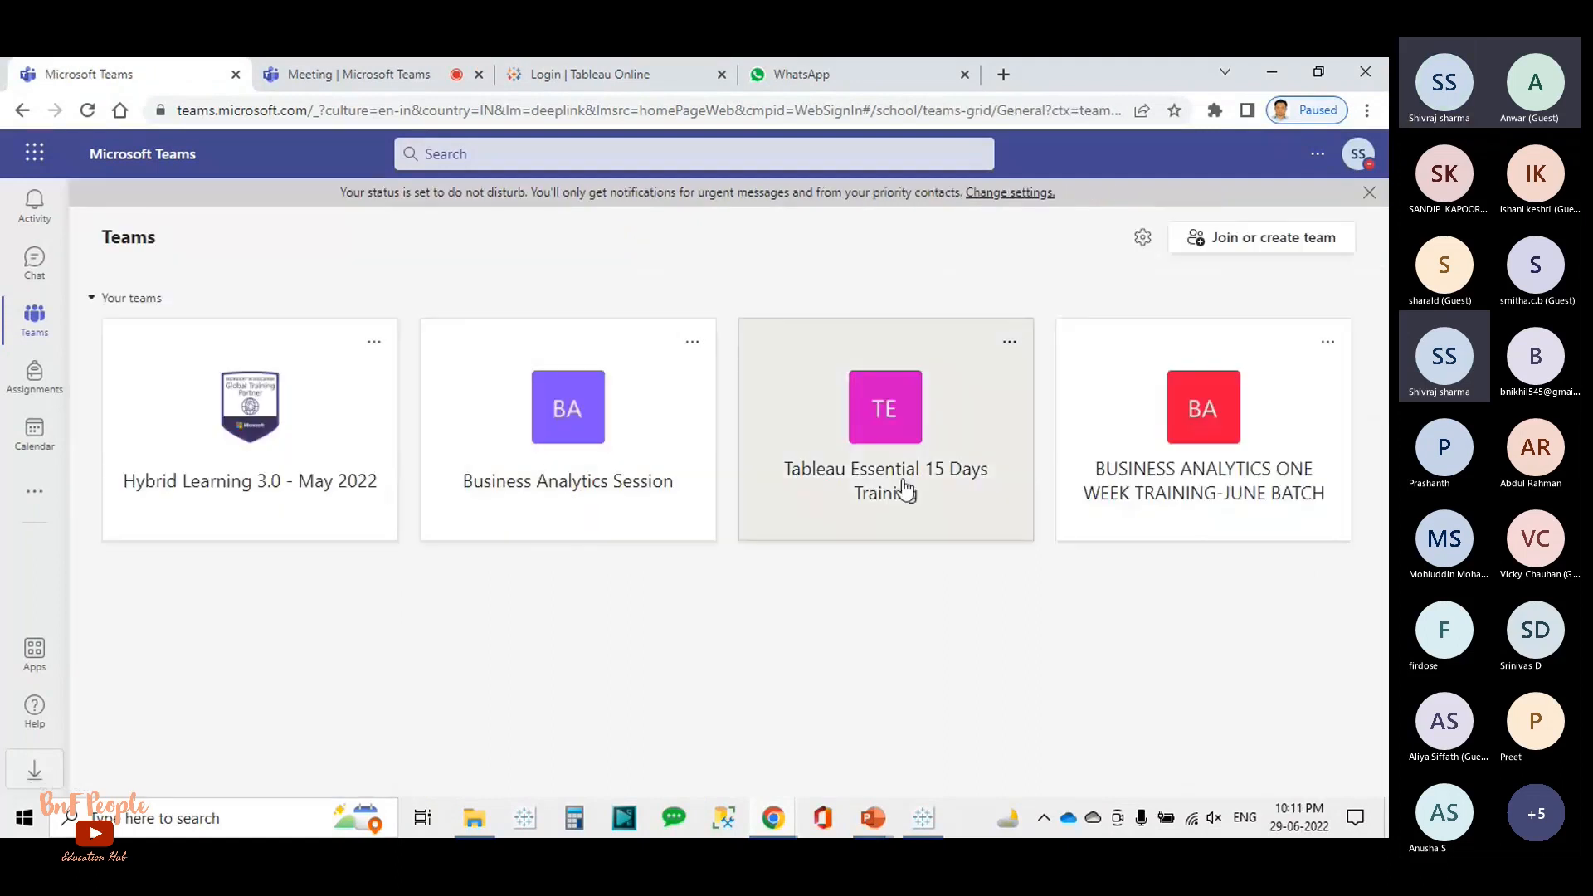
{"action": "left_click", "coordinate": [907, 470]}
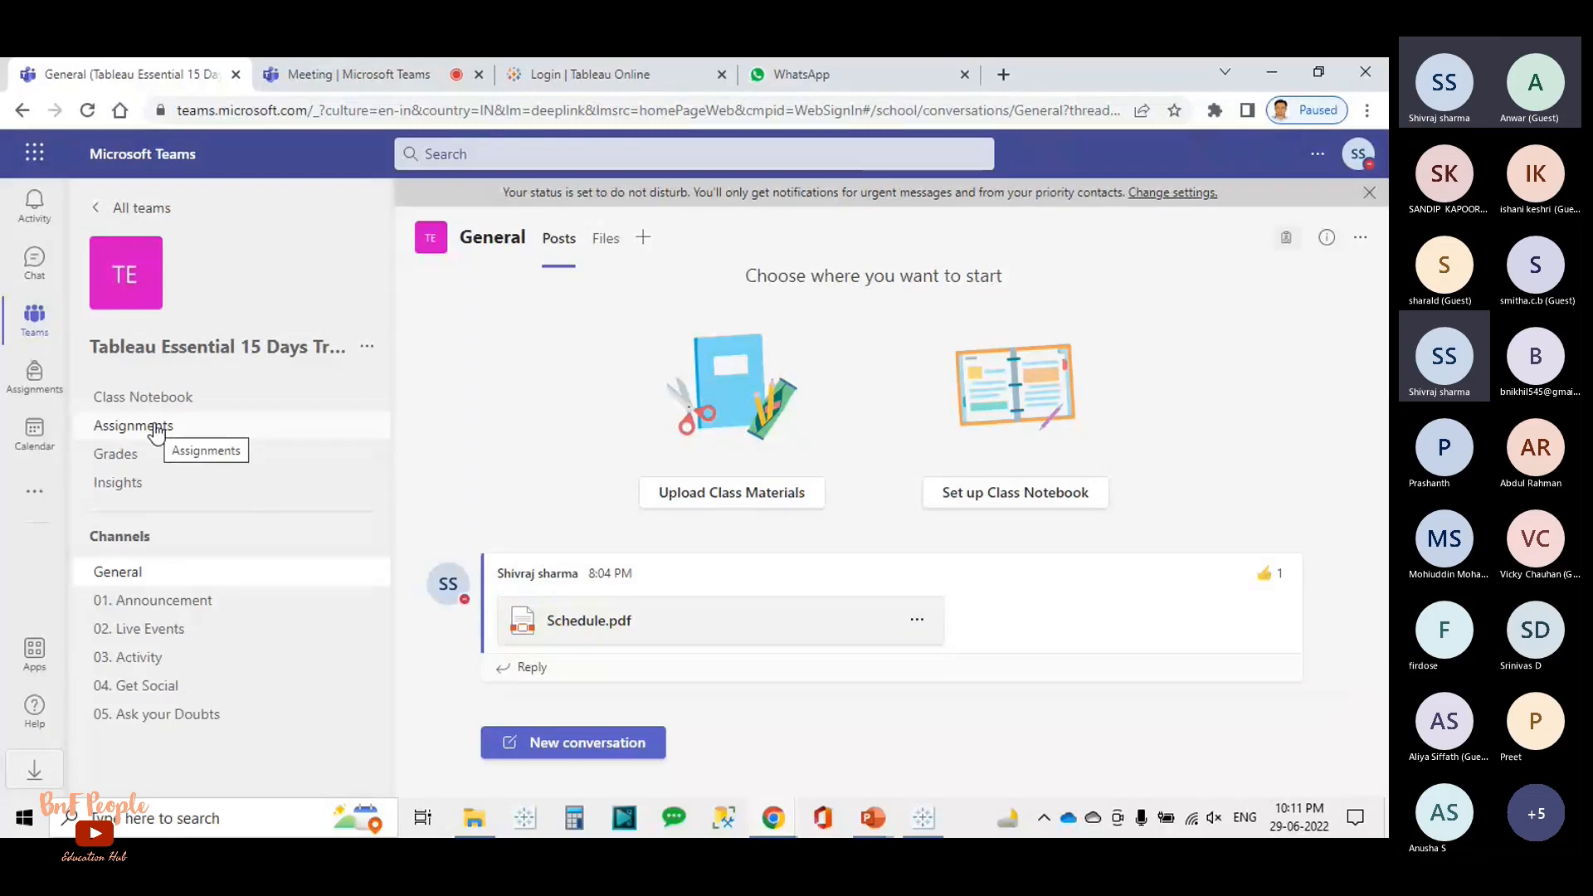
{"action": "left_click", "coordinate": [177, 604]}
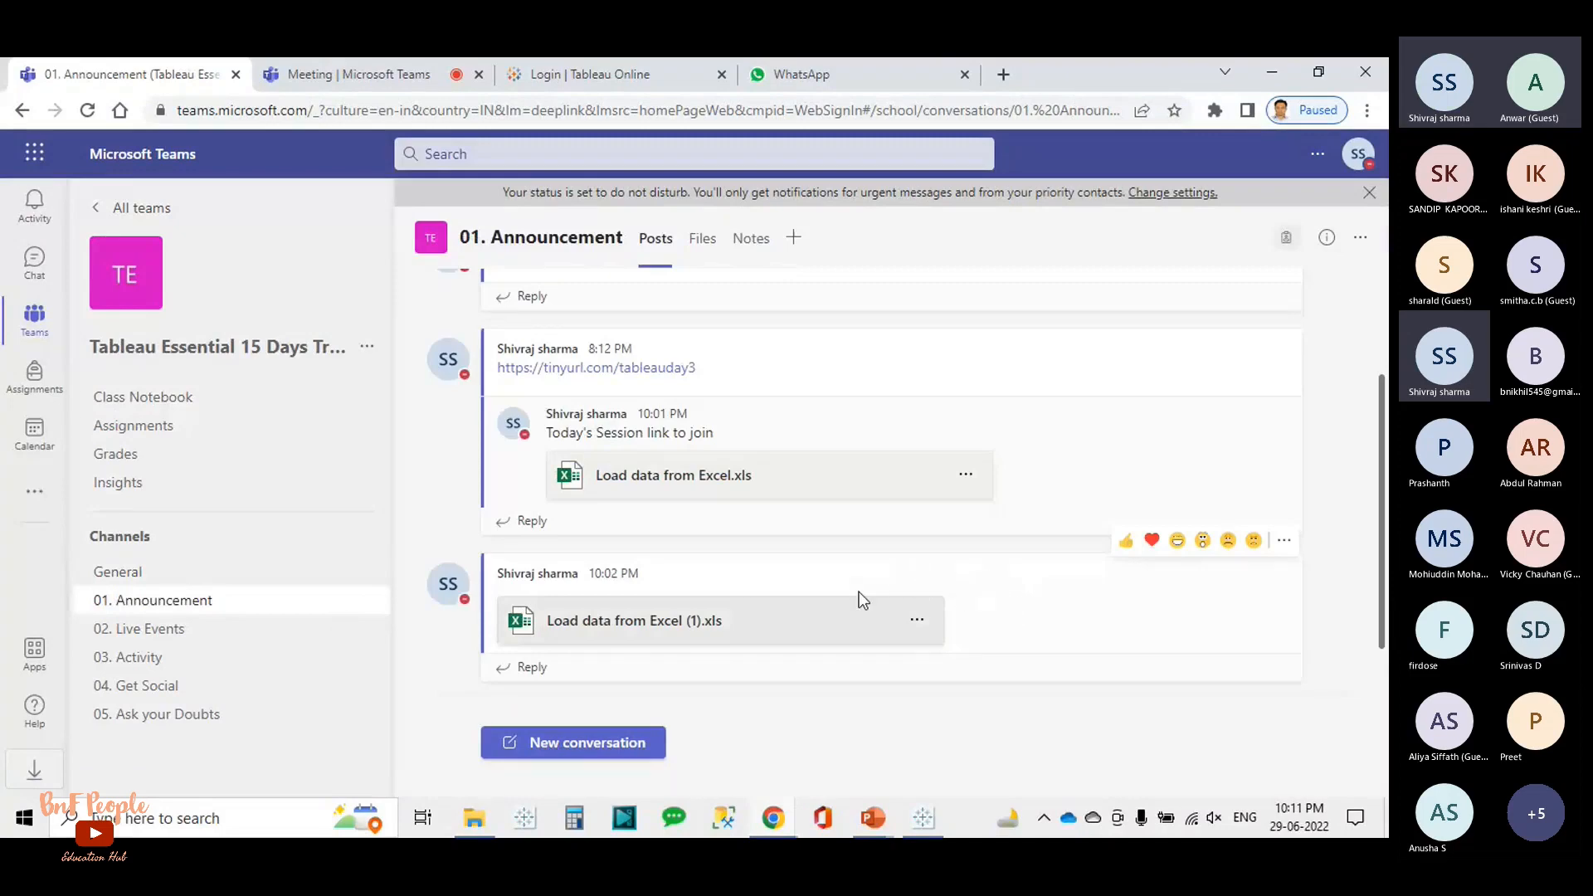
{"action": "left_click", "coordinate": [704, 246]}
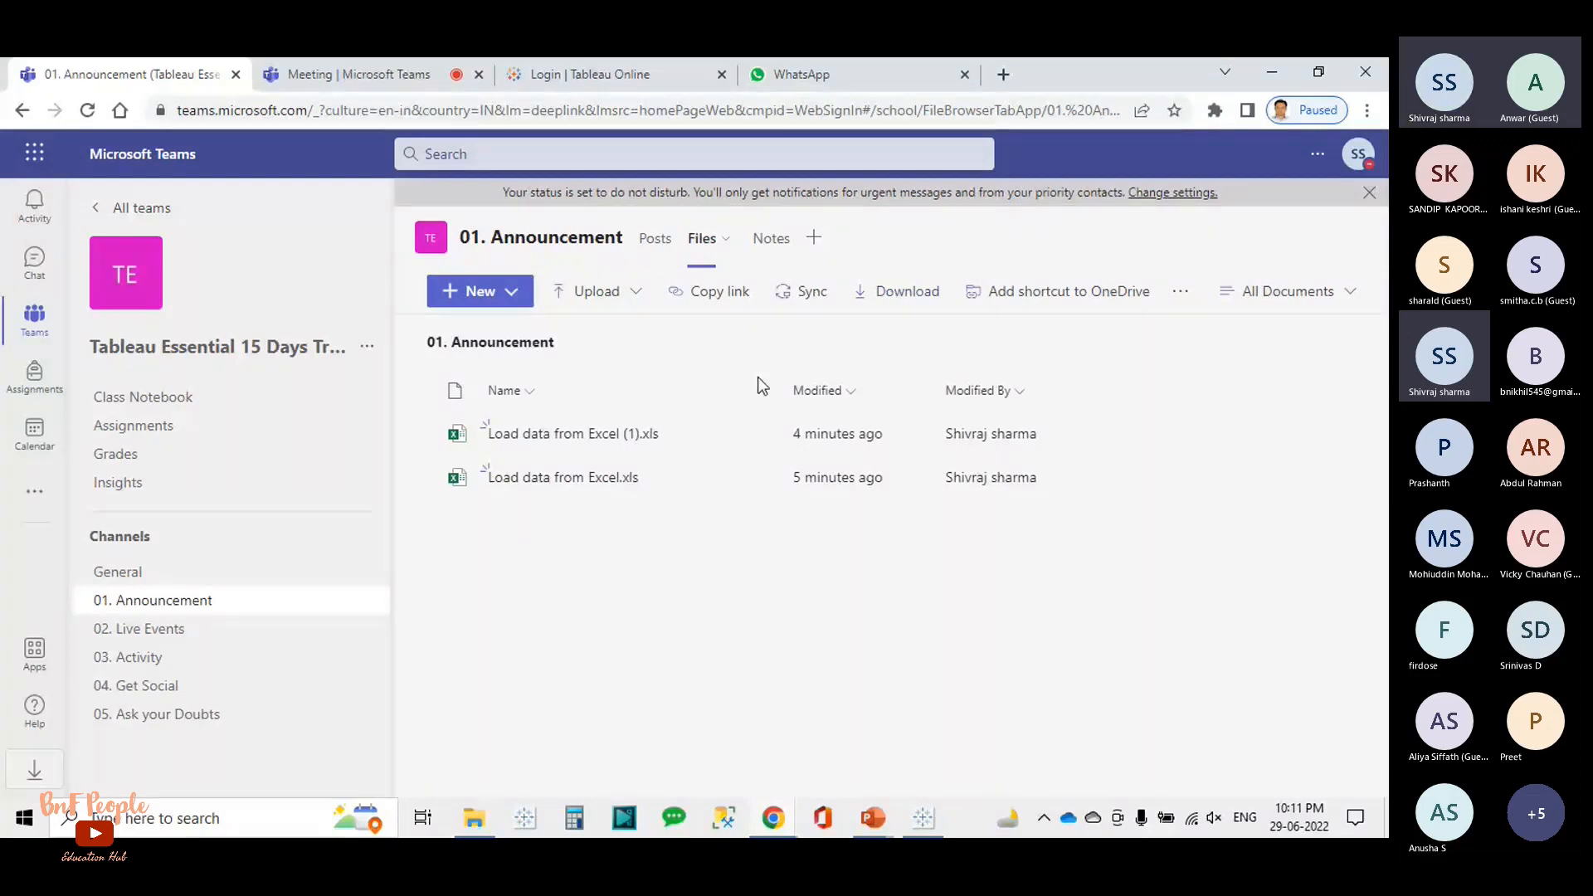
Step: View the team's 02. Live Events, 03. Activity, 04. Get Social and 05. Ask your Doubts channels in turn
{"action": "left_click", "coordinate": [151, 635]}
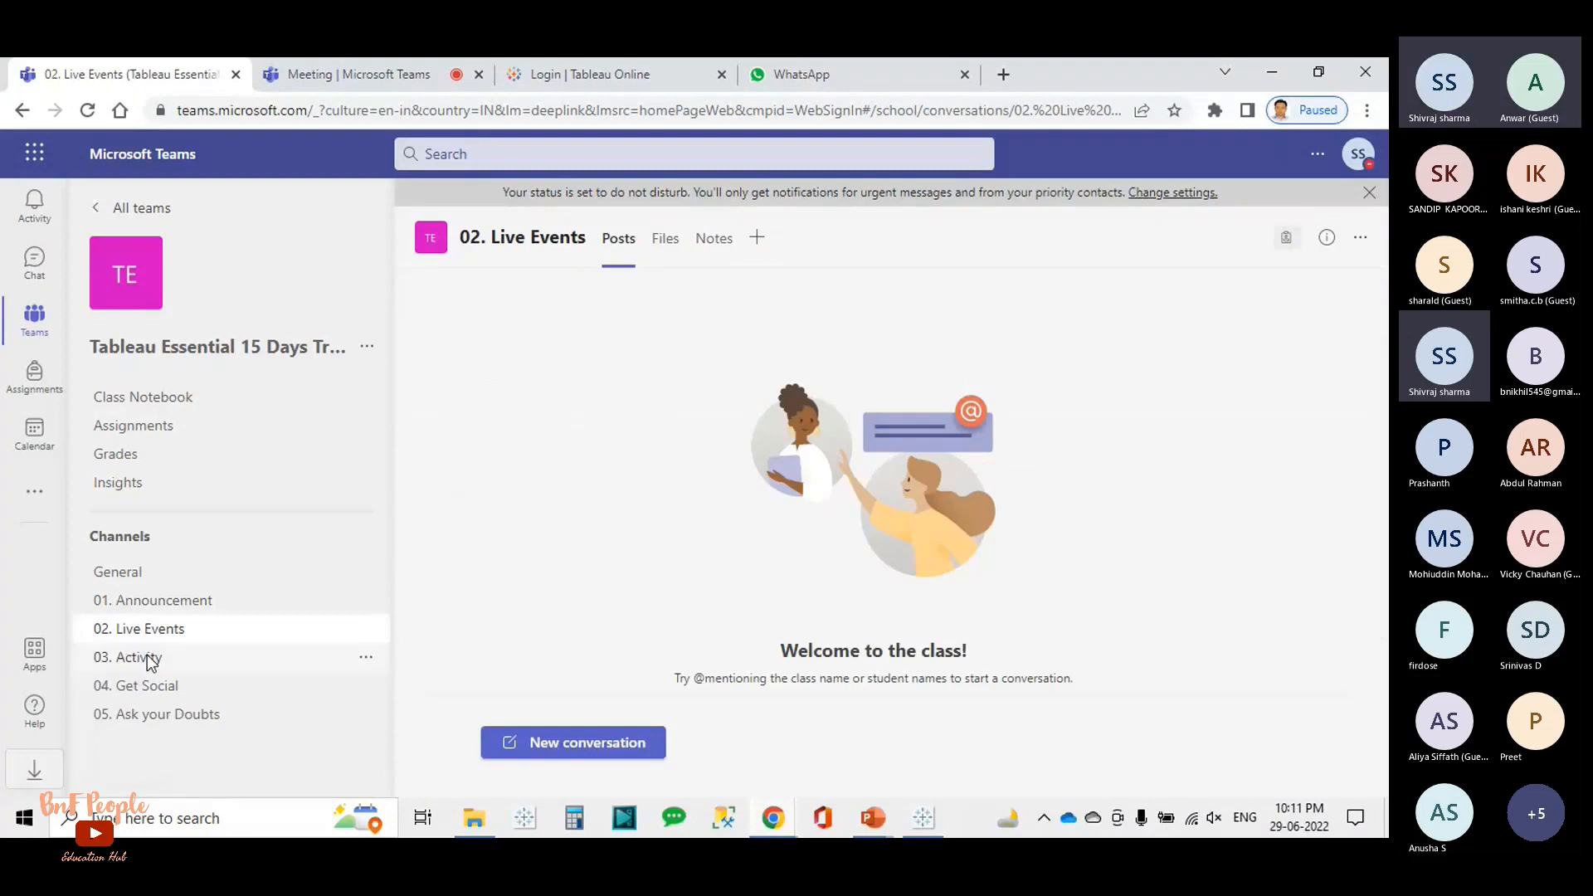
{"action": "left_click", "coordinate": [149, 661]}
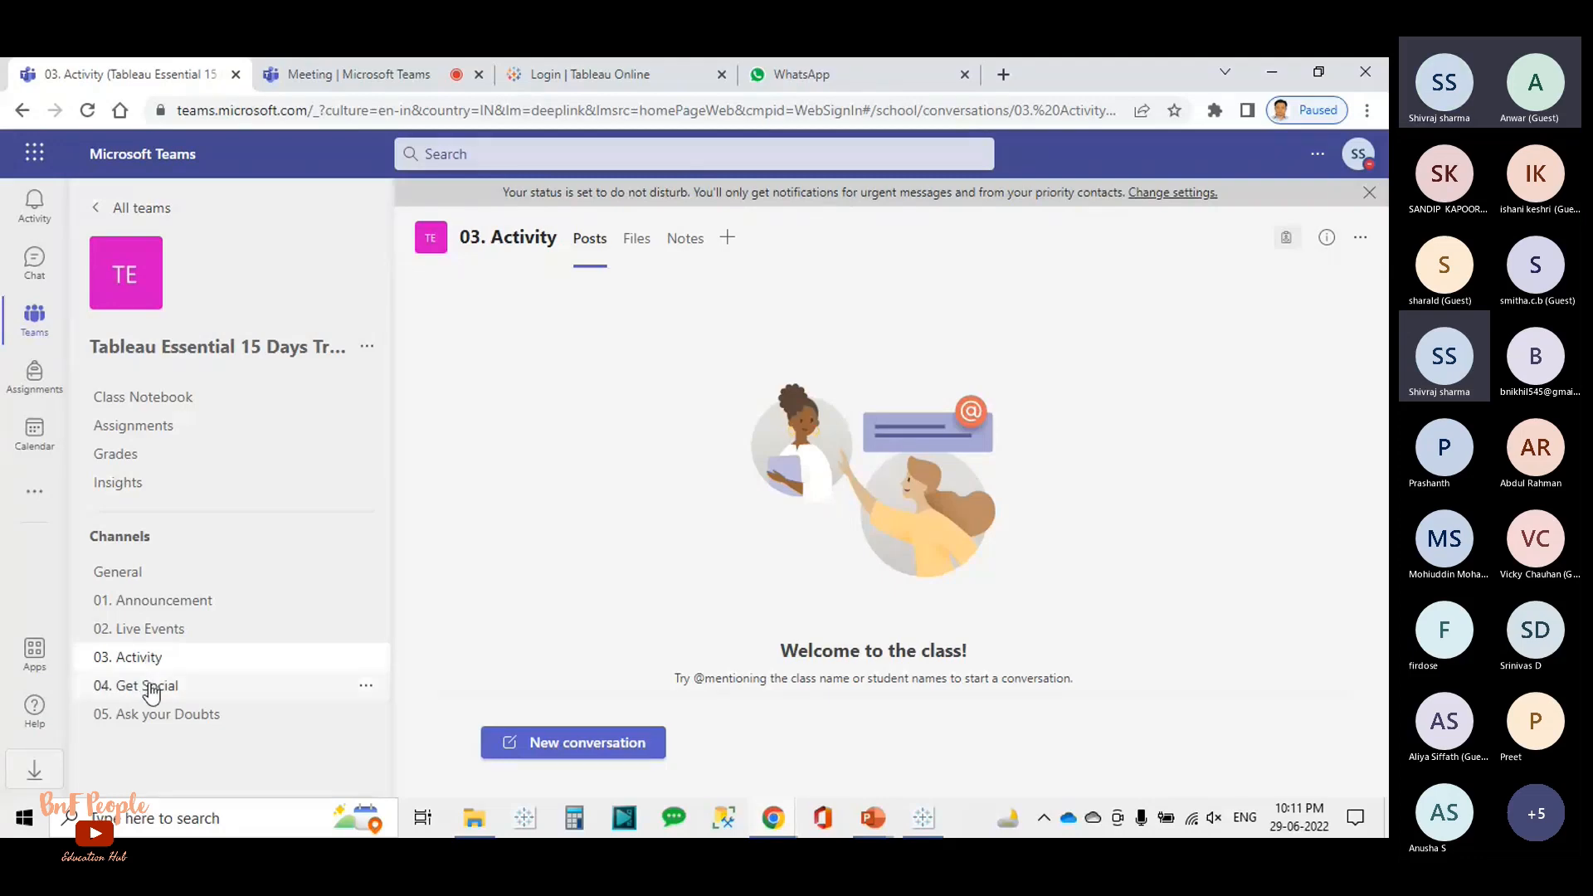
{"action": "left_click", "coordinate": [152, 693]}
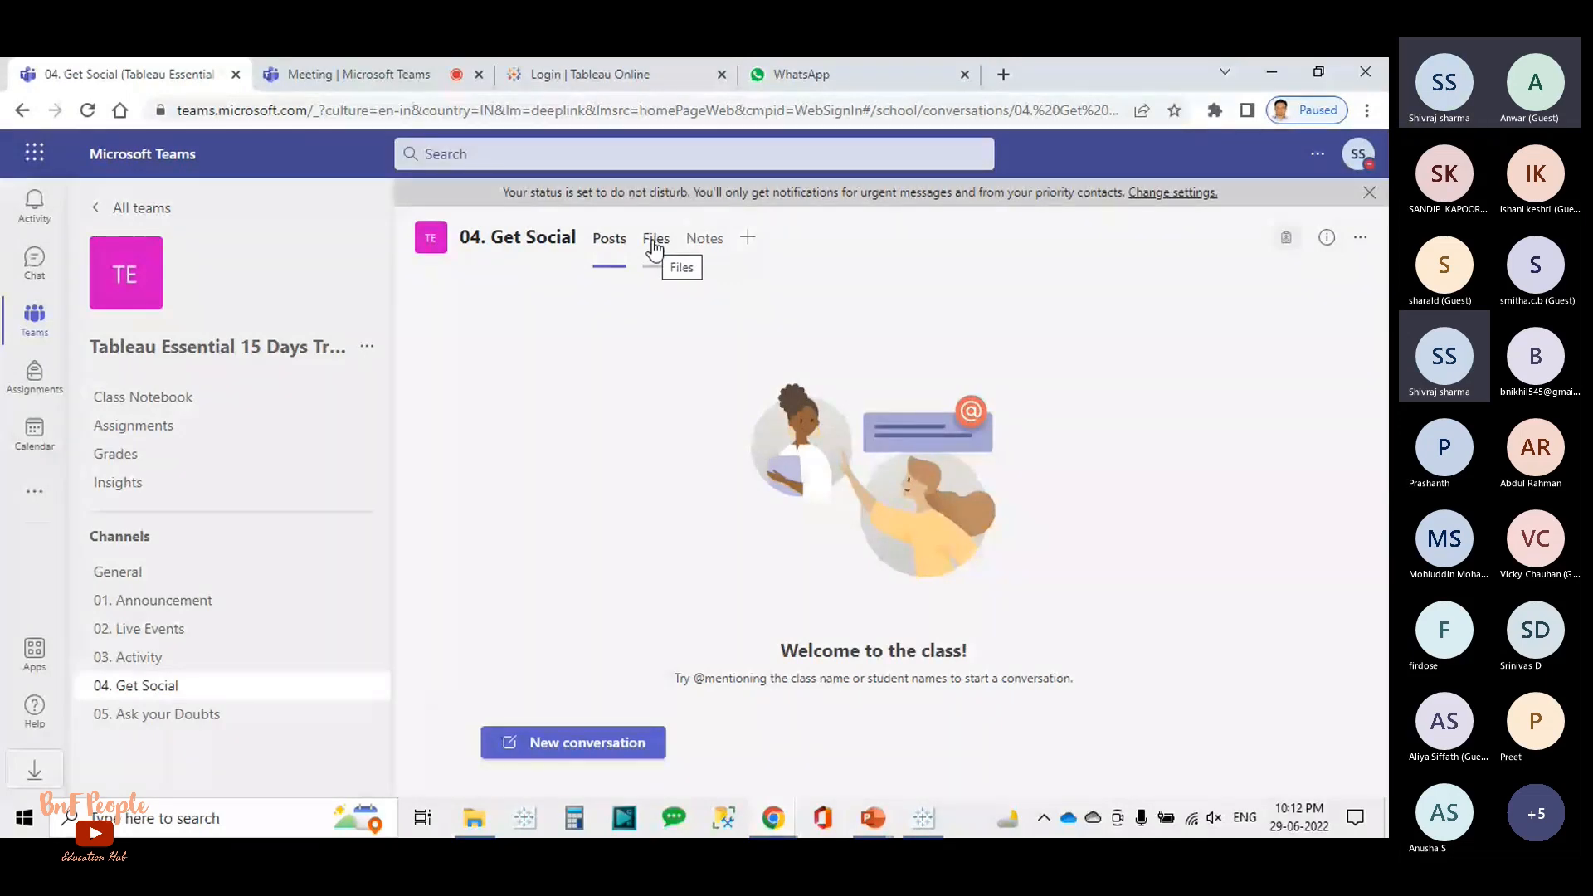
{"action": "left_click", "coordinate": [193, 715]}
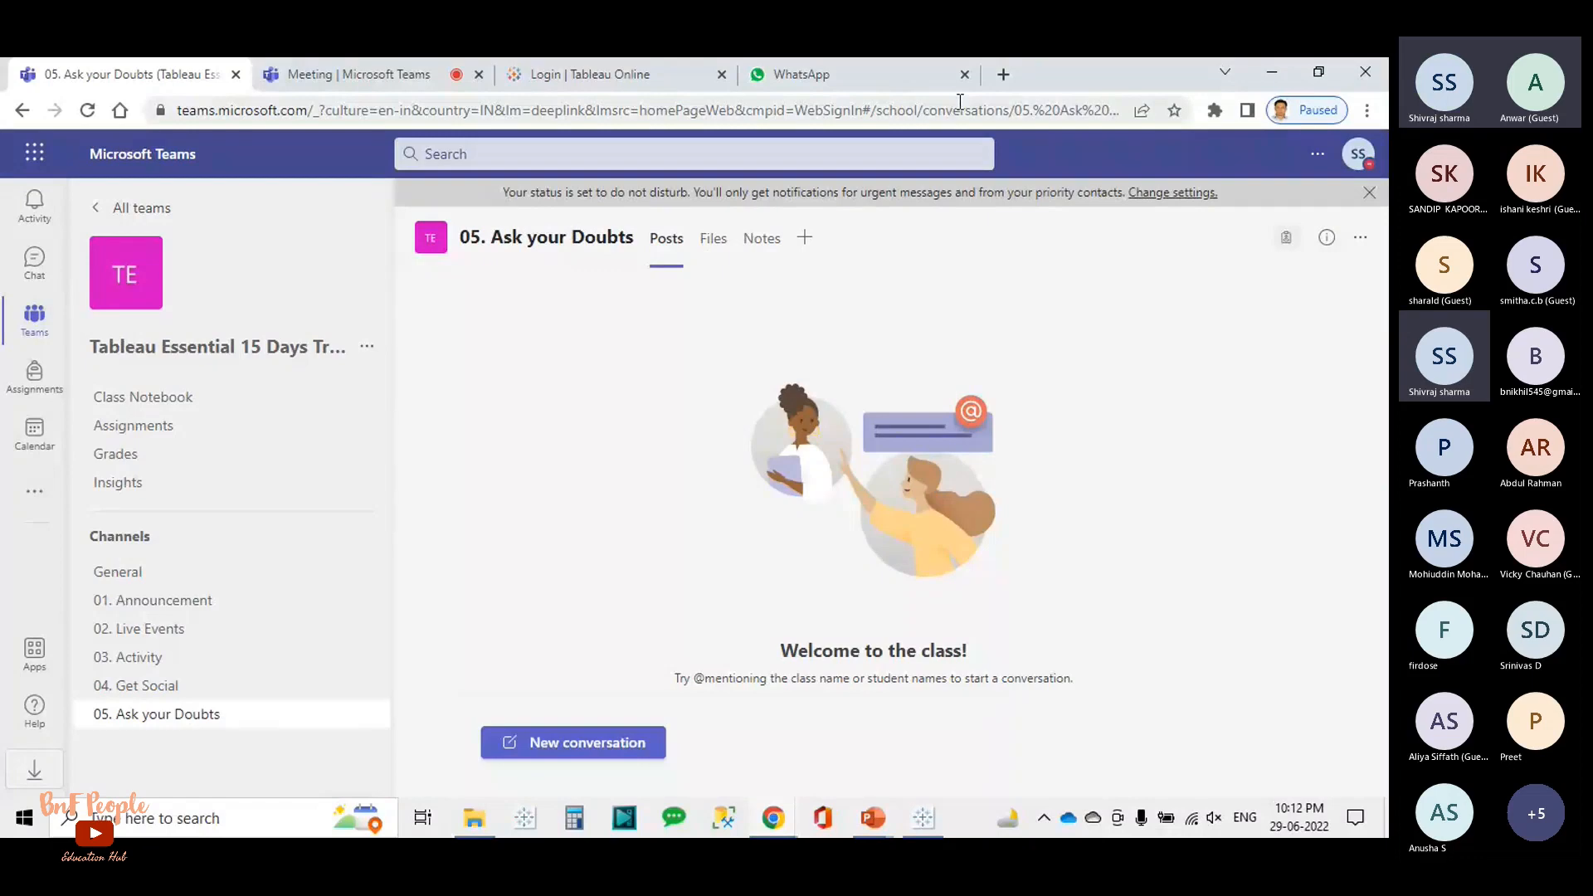
Step: Search the web for "tableau online" in a new browser tab and open the Tableau Online login page
{"action": "key", "text": "ctrl+t"}
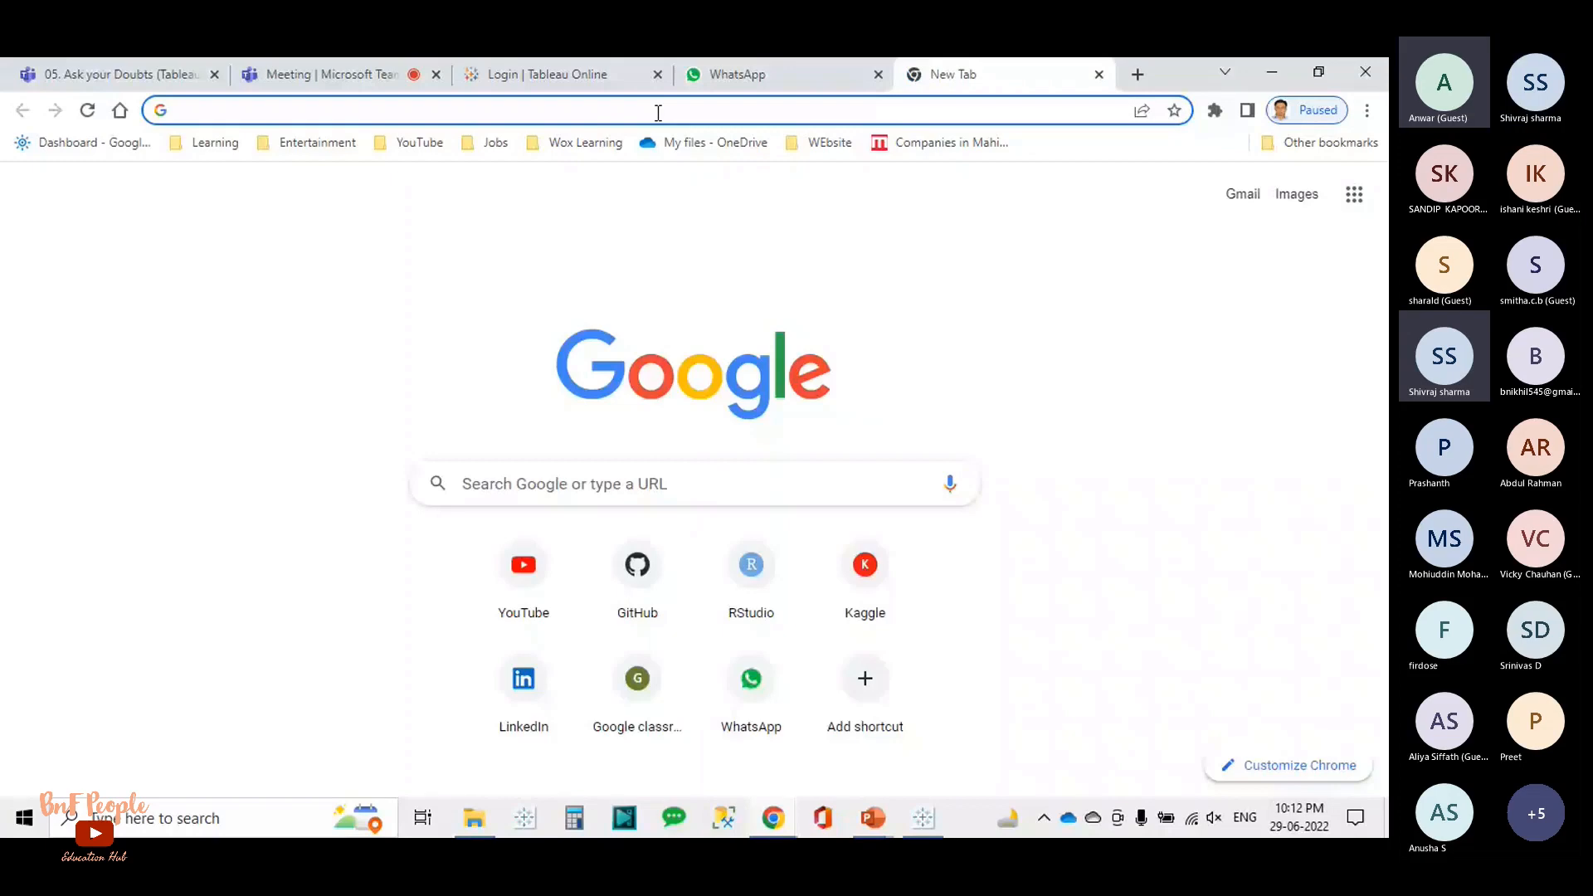
{"action": "type", "text": "tableau "}
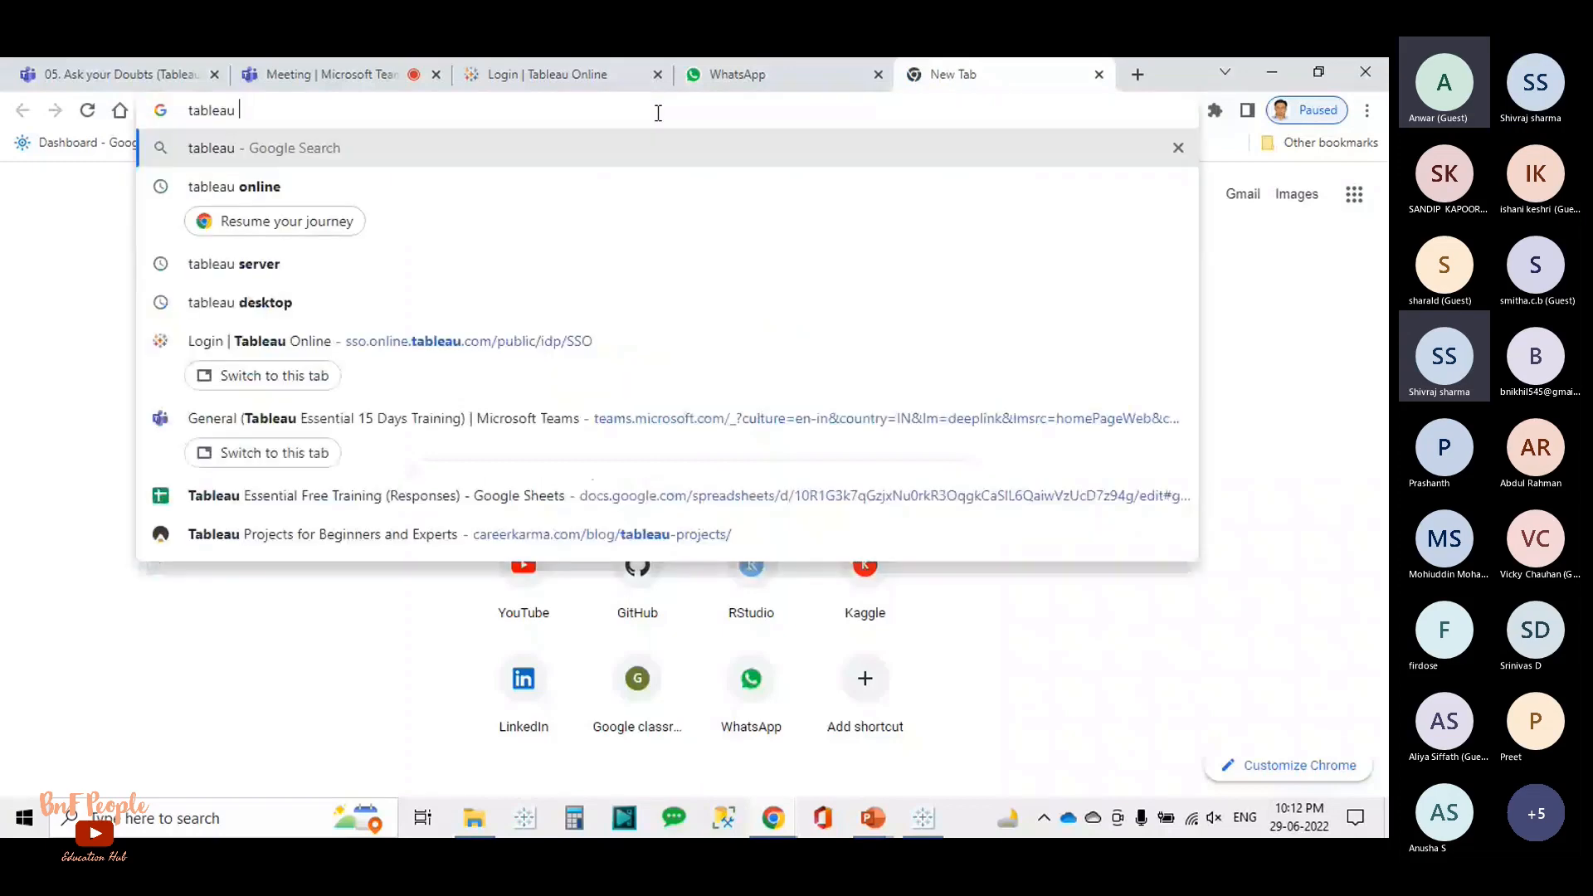
{"action": "type", "text": "online"}
{"action": "key", "text": "Return"}
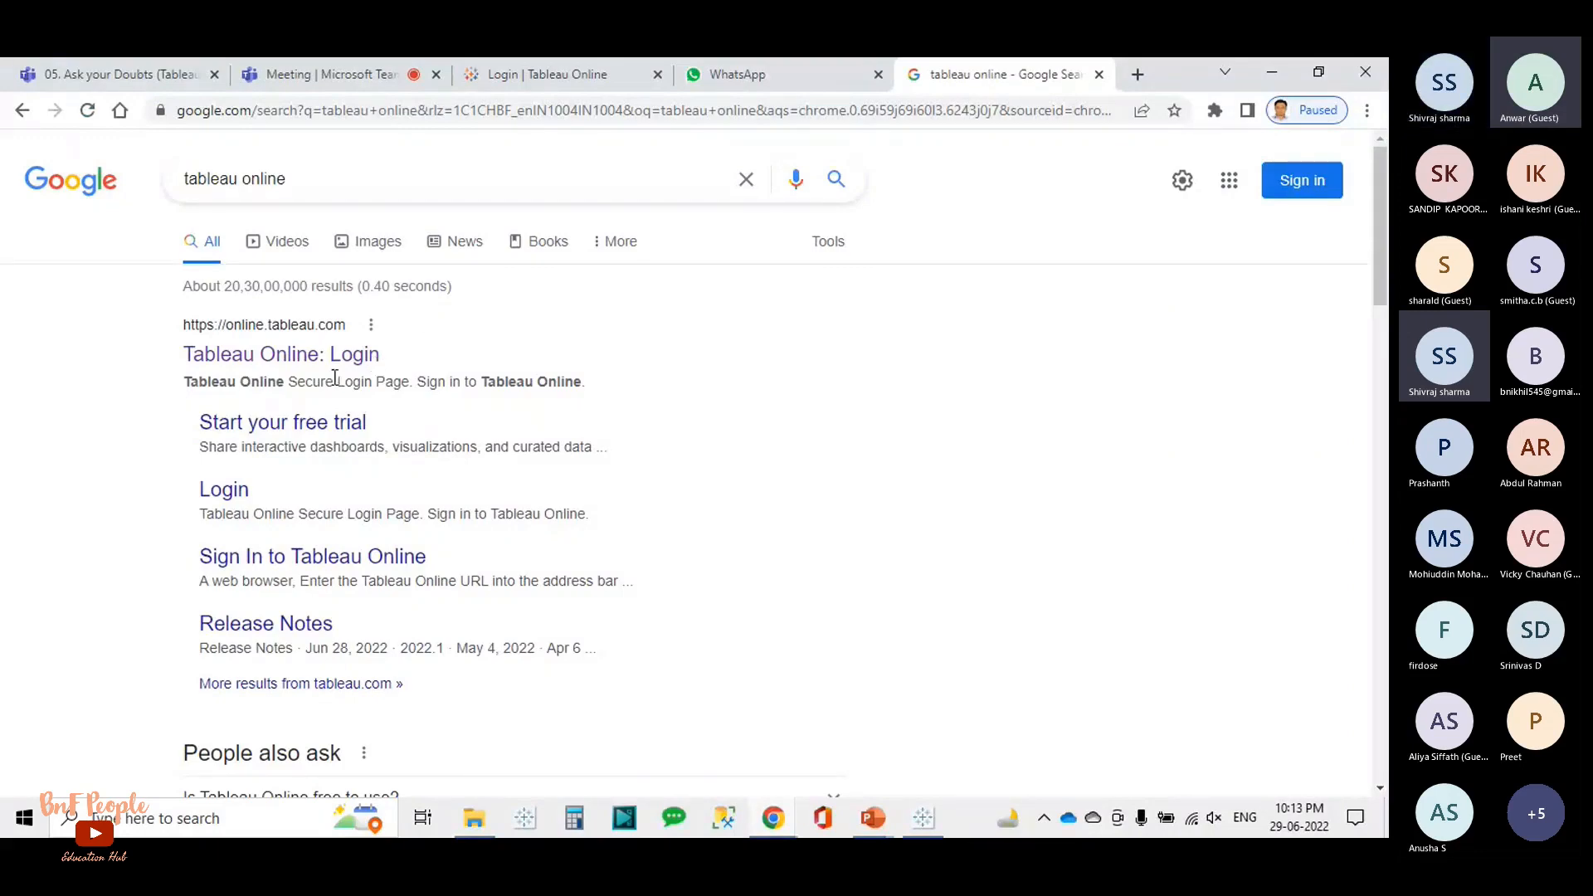
{"action": "scroll", "coordinate": [332, 375], "scroll_direction": "down", "scroll_amount": 6}
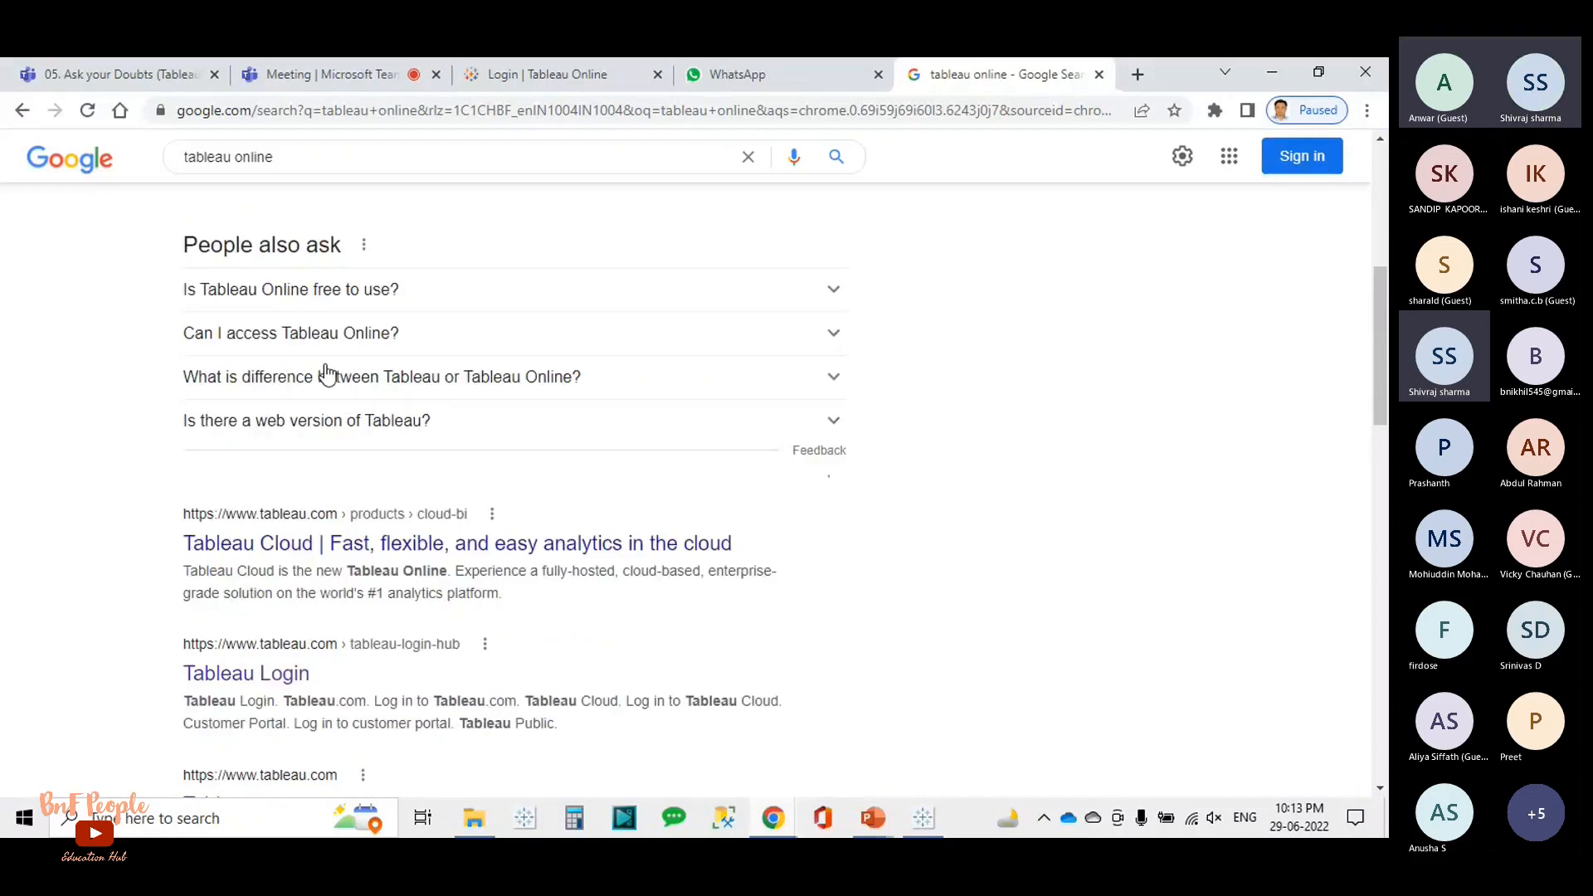
{"action": "scroll", "coordinate": [328, 373], "scroll_direction": "up", "scroll_amount": 6}
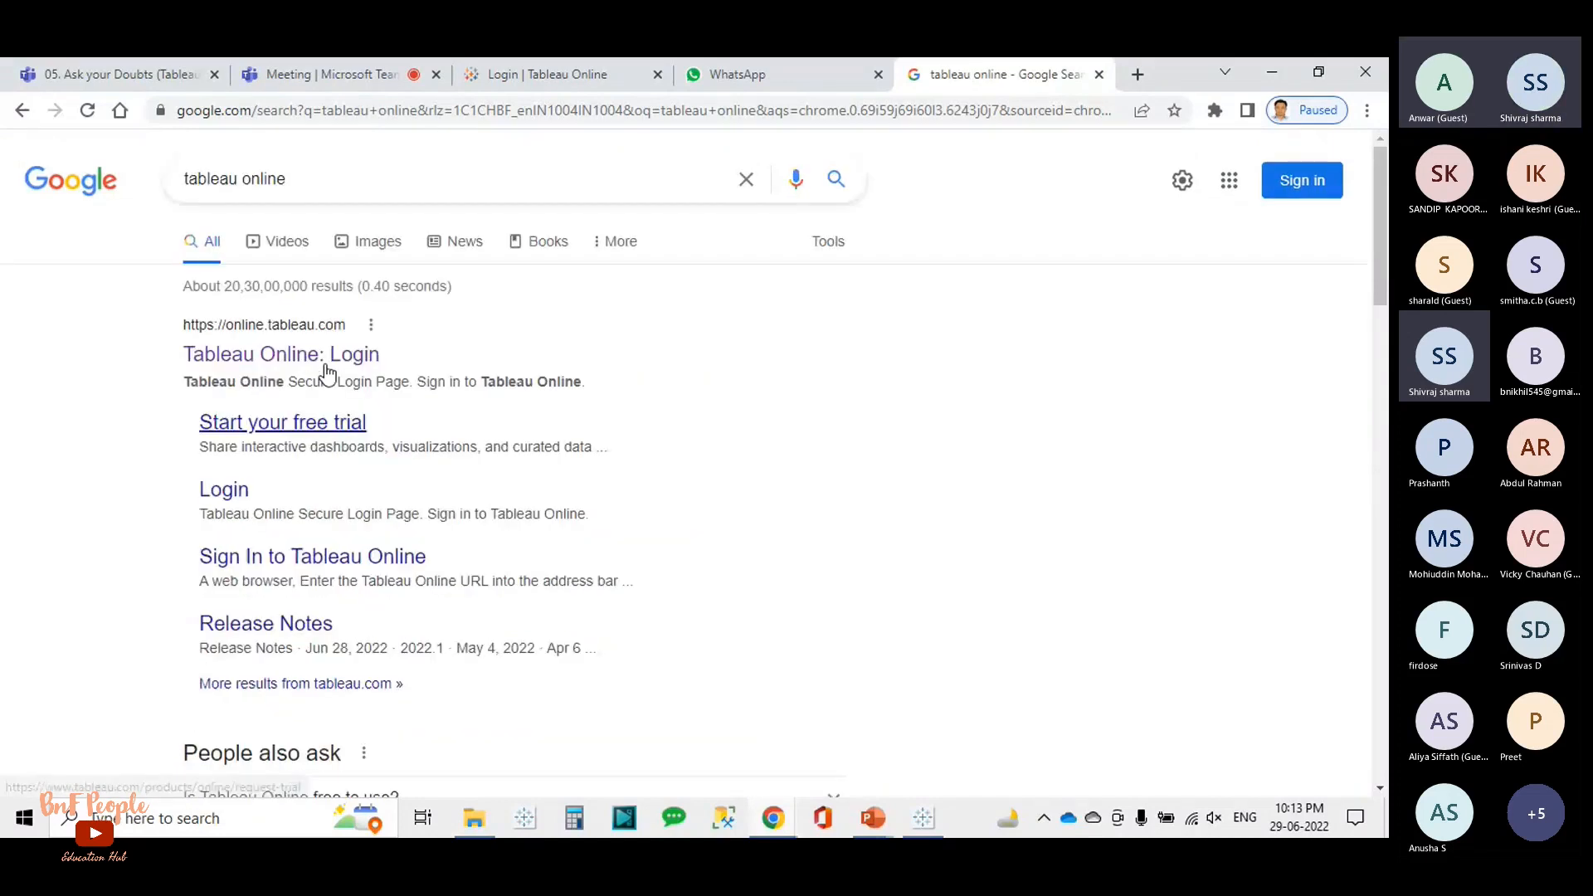
{"action": "left_click", "coordinate": [253, 359]}
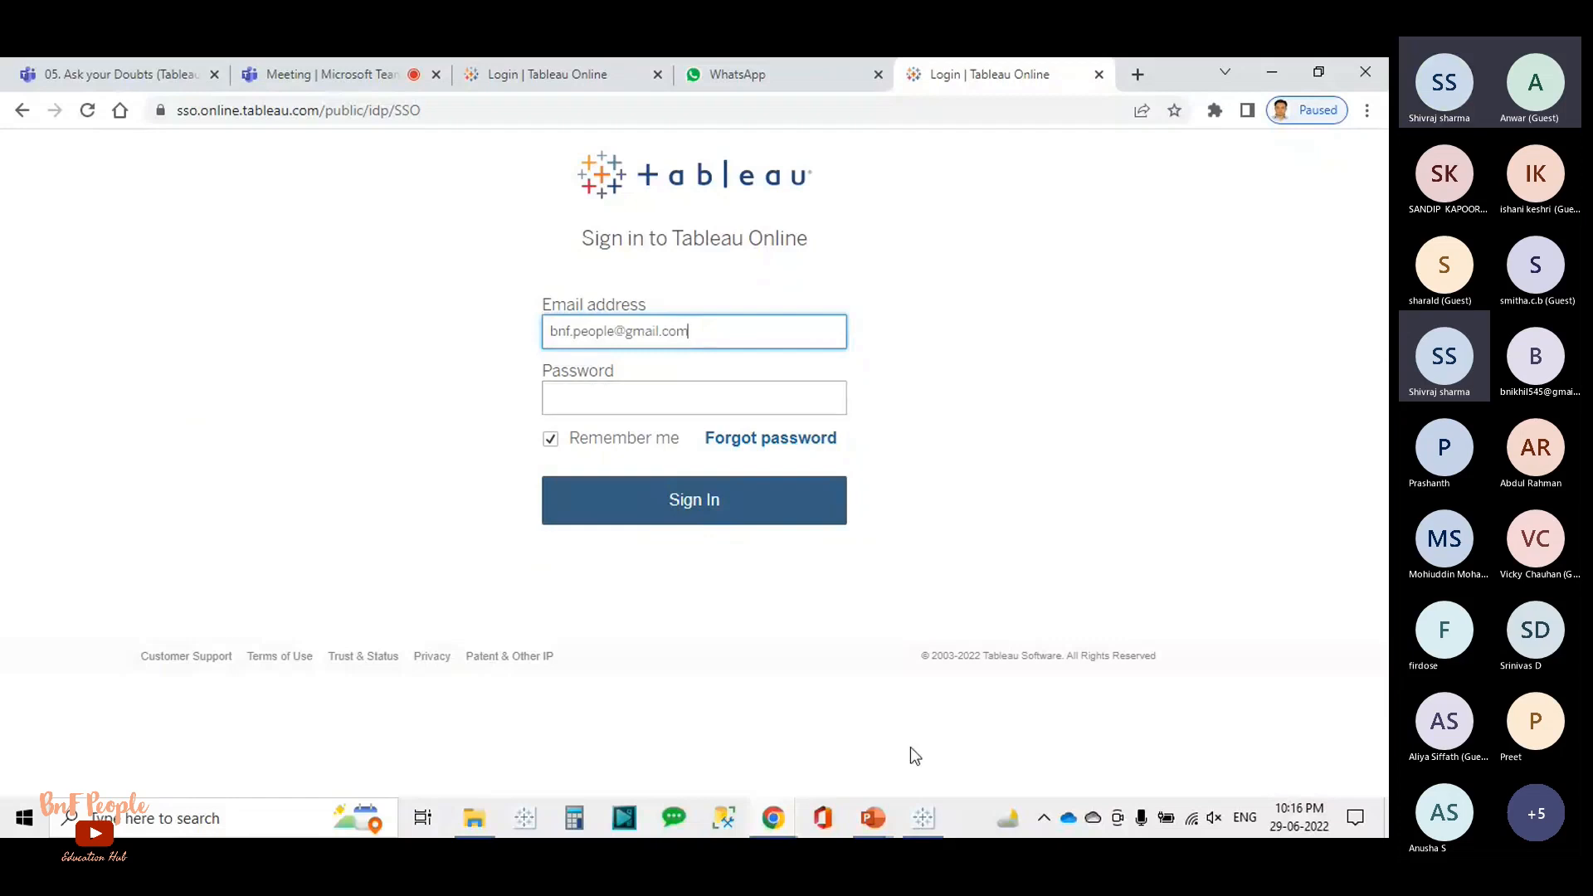
Step: Switch to Tableau and examine the server sign-in and Tableau Public options for the current workbook
{"action": "left_click", "coordinate": [926, 832]}
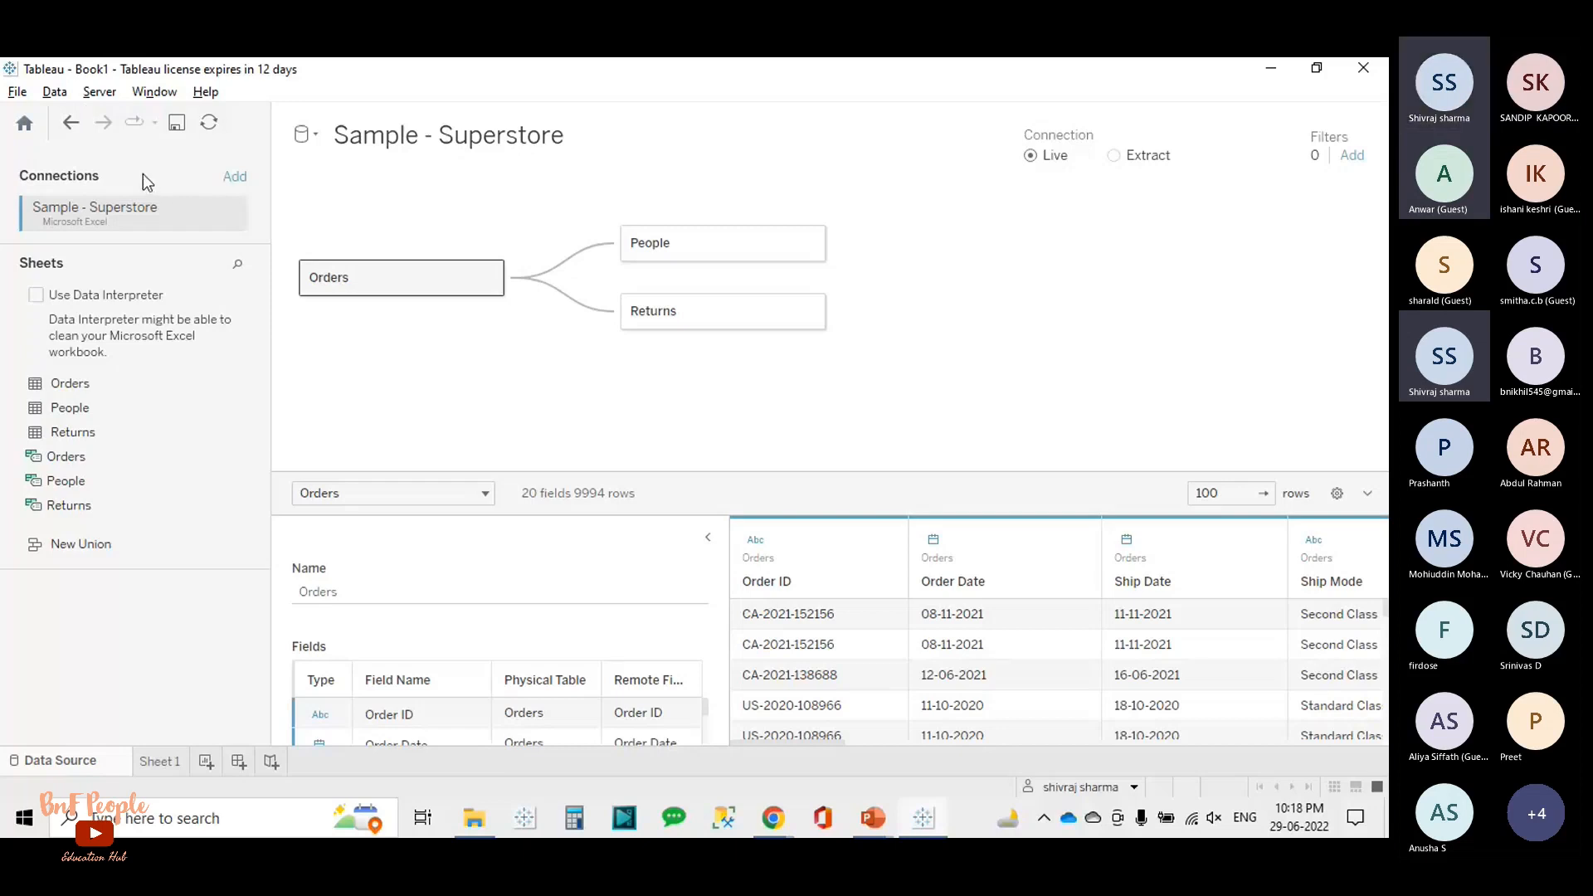
{"action": "left_click", "coordinate": [92, 98]}
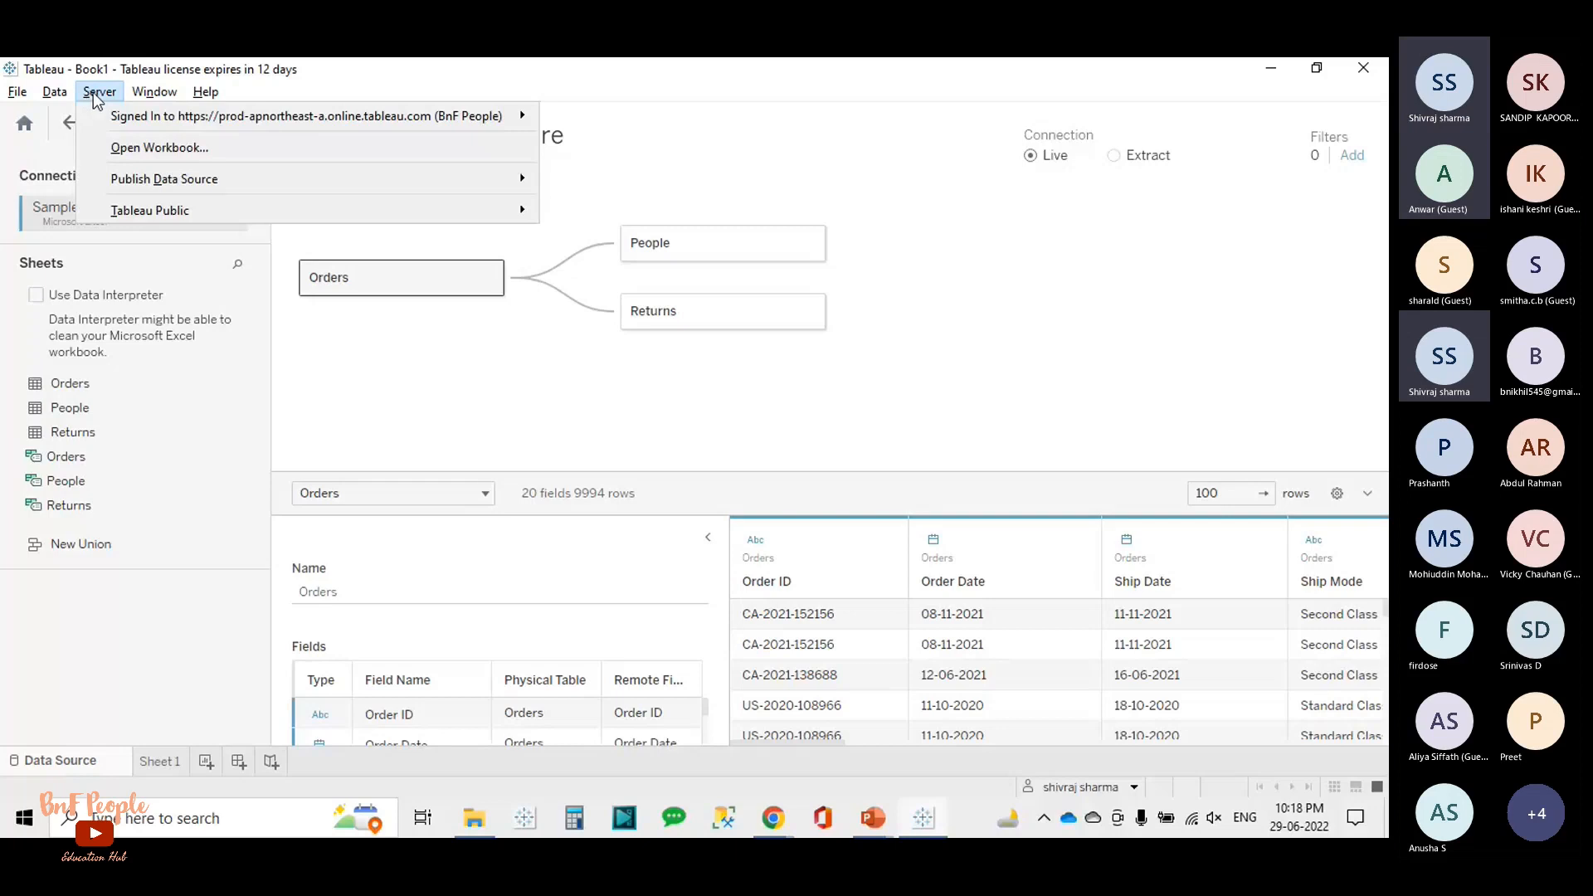
{"action": "mouse_move", "coordinate": [486, 119]}
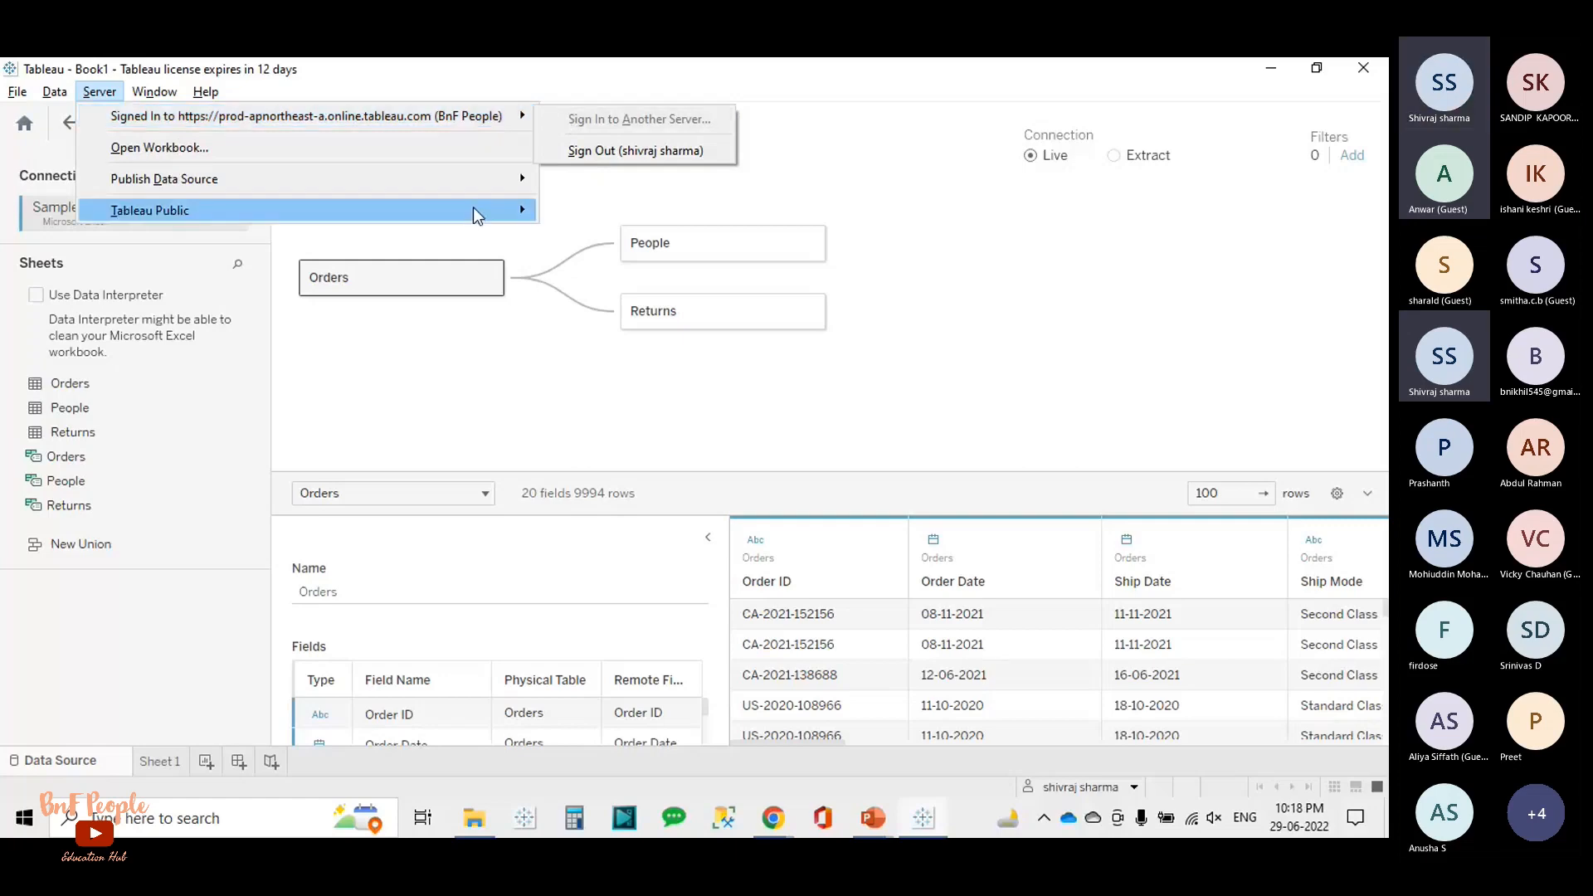
{"action": "mouse_move", "coordinate": [475, 215]}
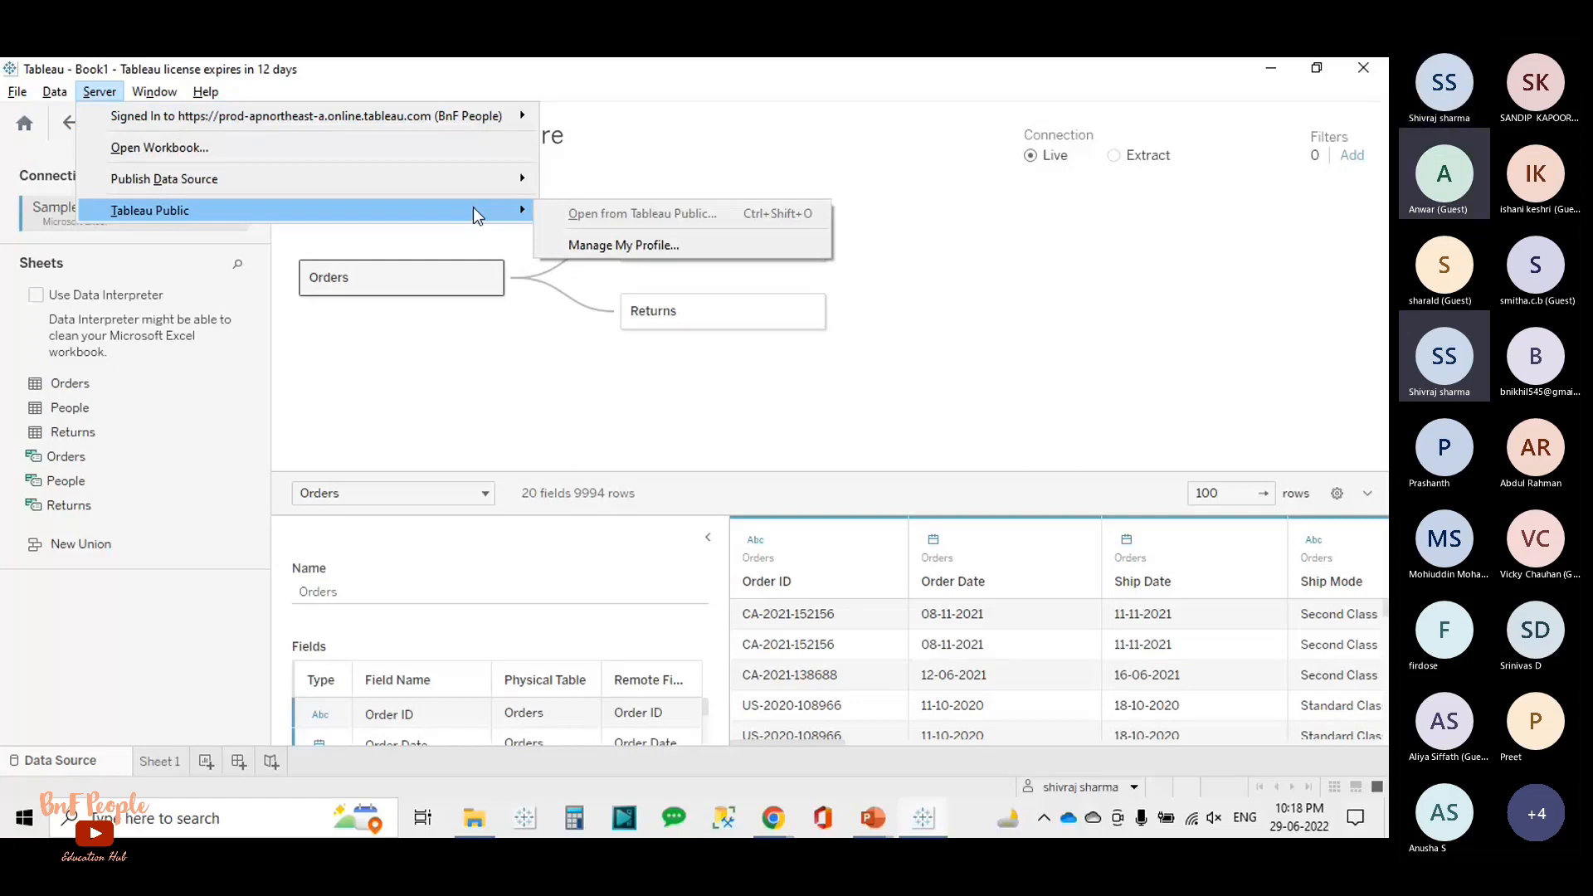
{"action": "left_click", "coordinate": [932, 296]}
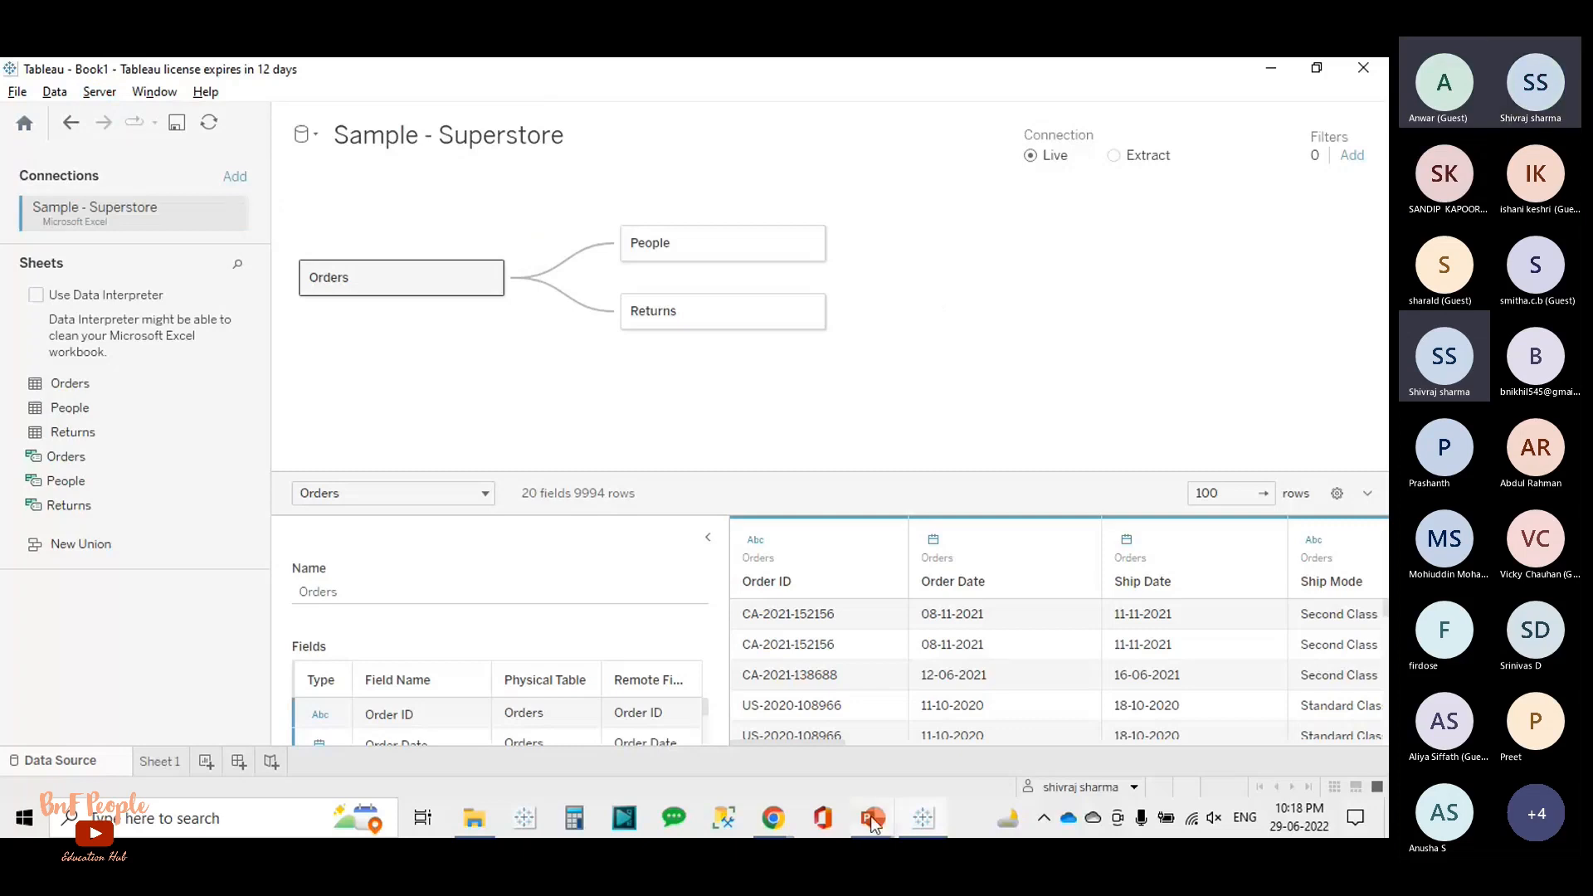
Step: Switch to the Steps to Perform Joins slide and turn on the laser pointer
{"action": "mouse_move", "coordinate": [872, 821]}
{"action": "left_click", "coordinate": [927, 755]}
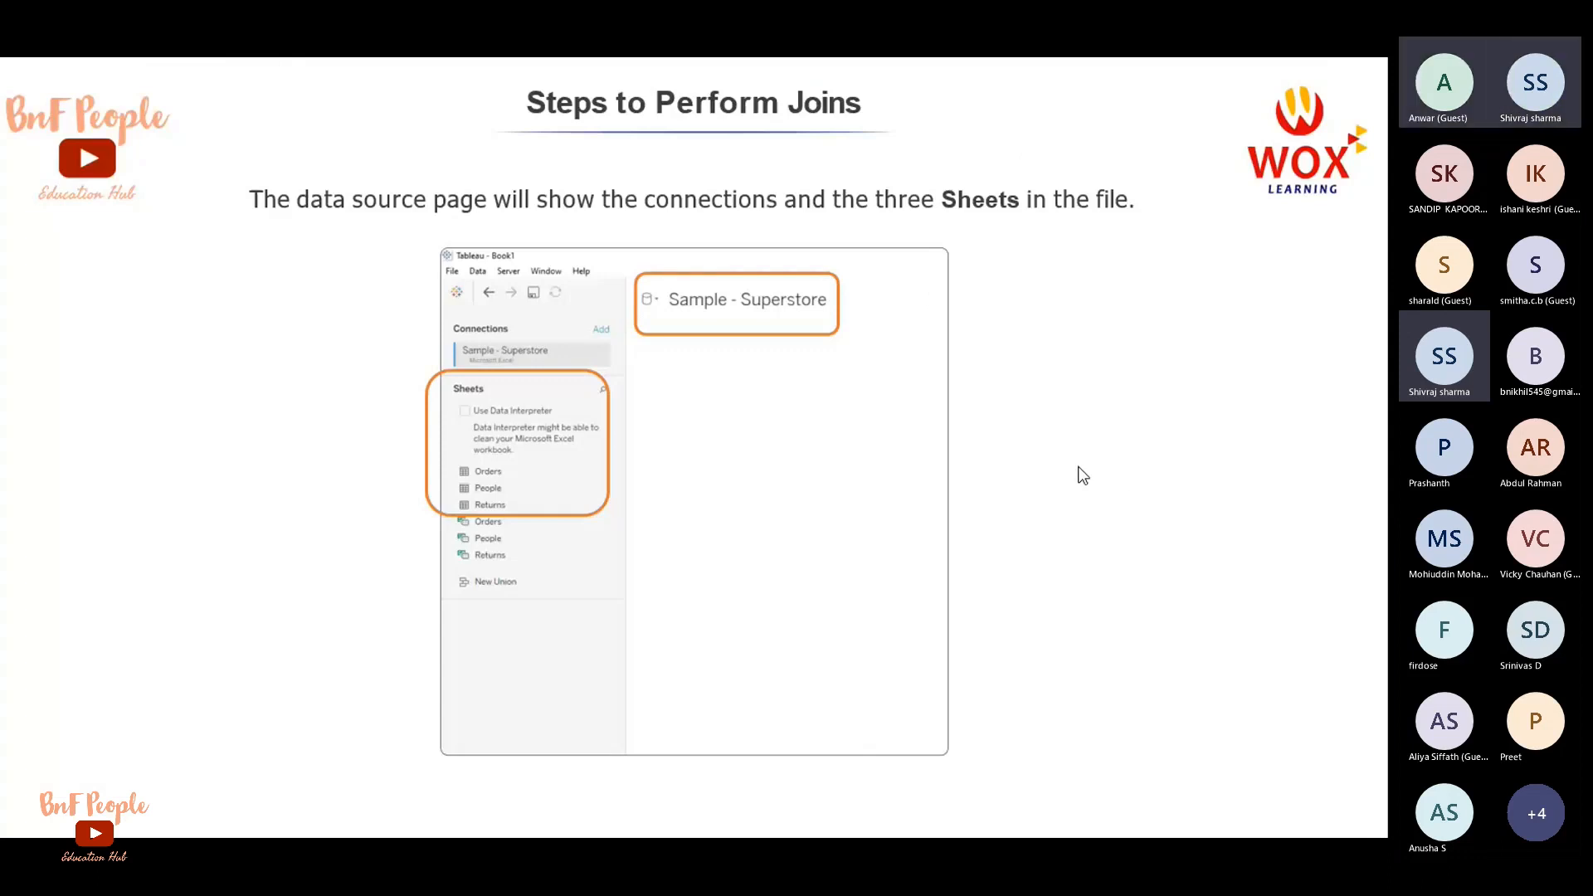
{"action": "key", "text": "ctrl+l"}
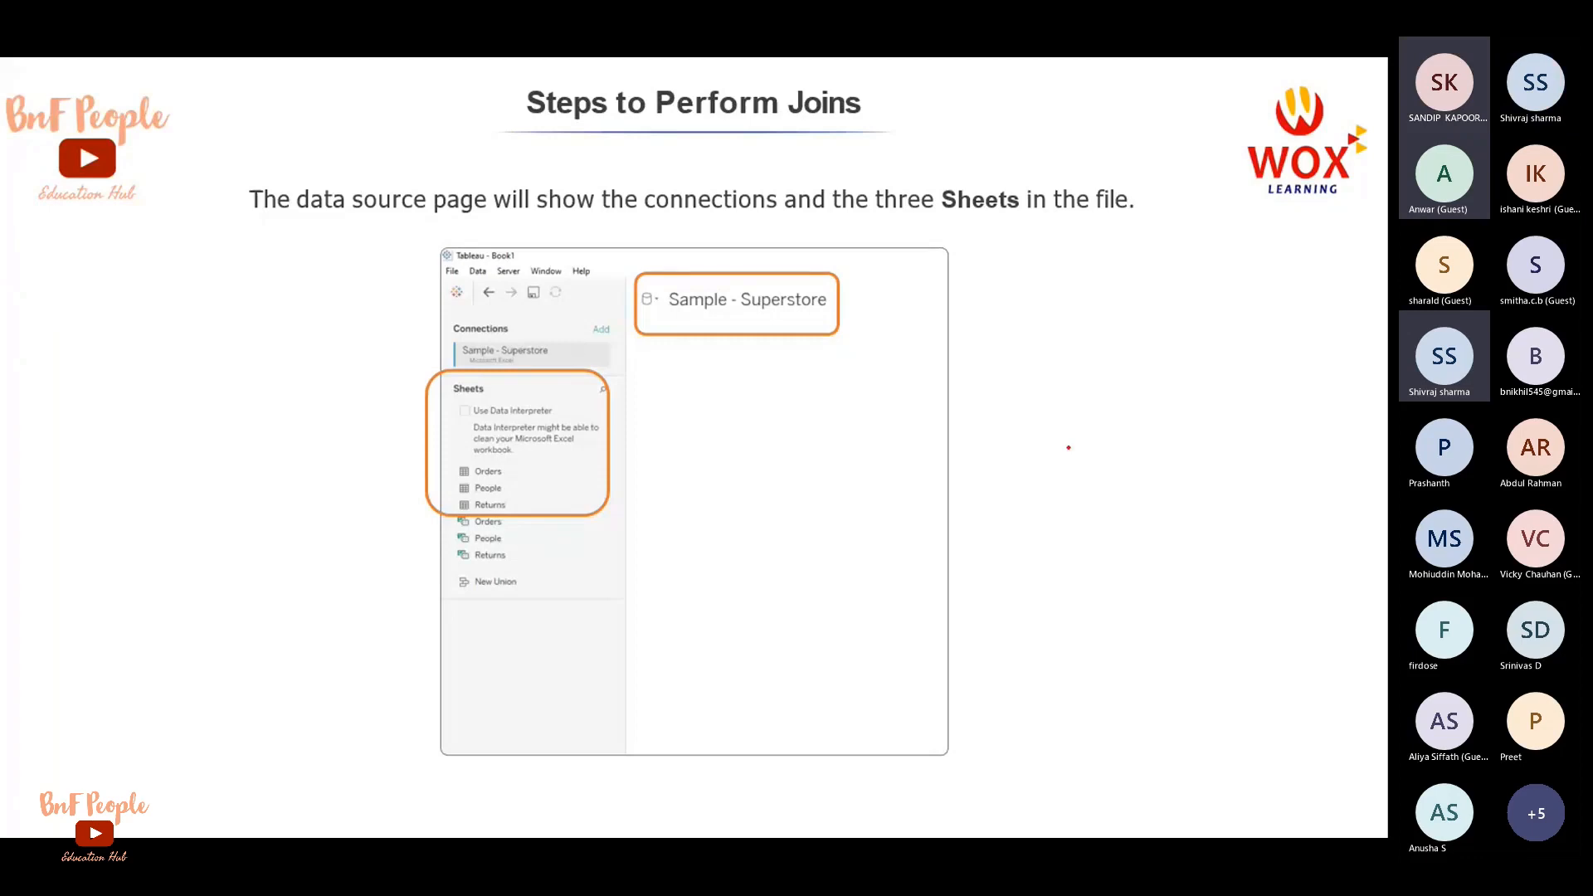
Step: Switch to Tableau and try to sign out of the connected Tableau Online server
{"action": "key", "text": "alt+Tab"}
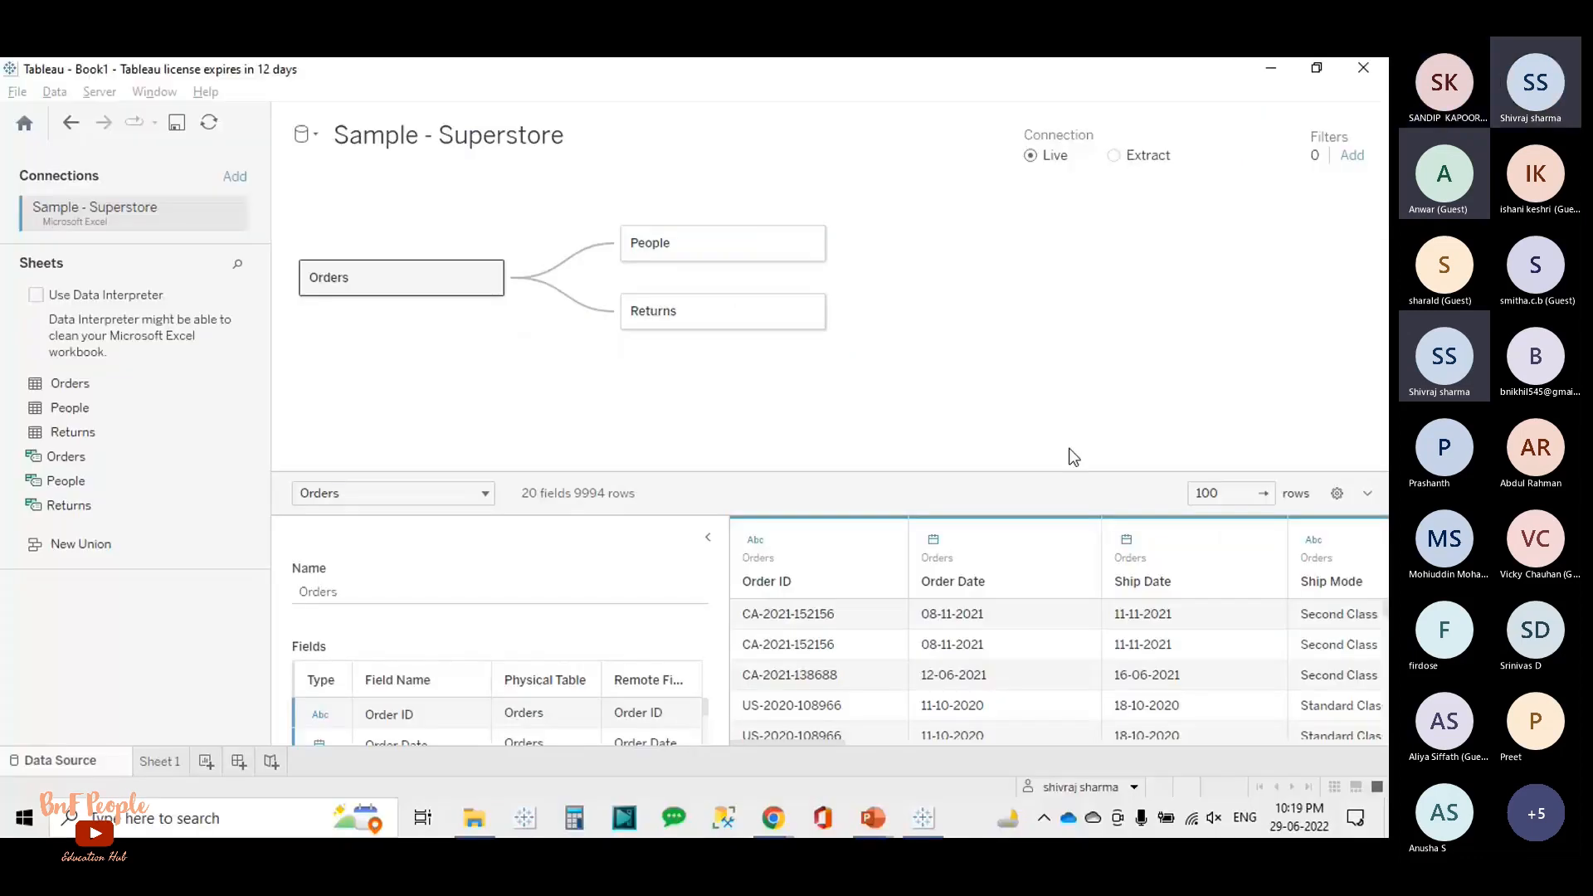
{"action": "left_click", "coordinate": [99, 91]}
{"action": "mouse_move", "coordinate": [271, 114]}
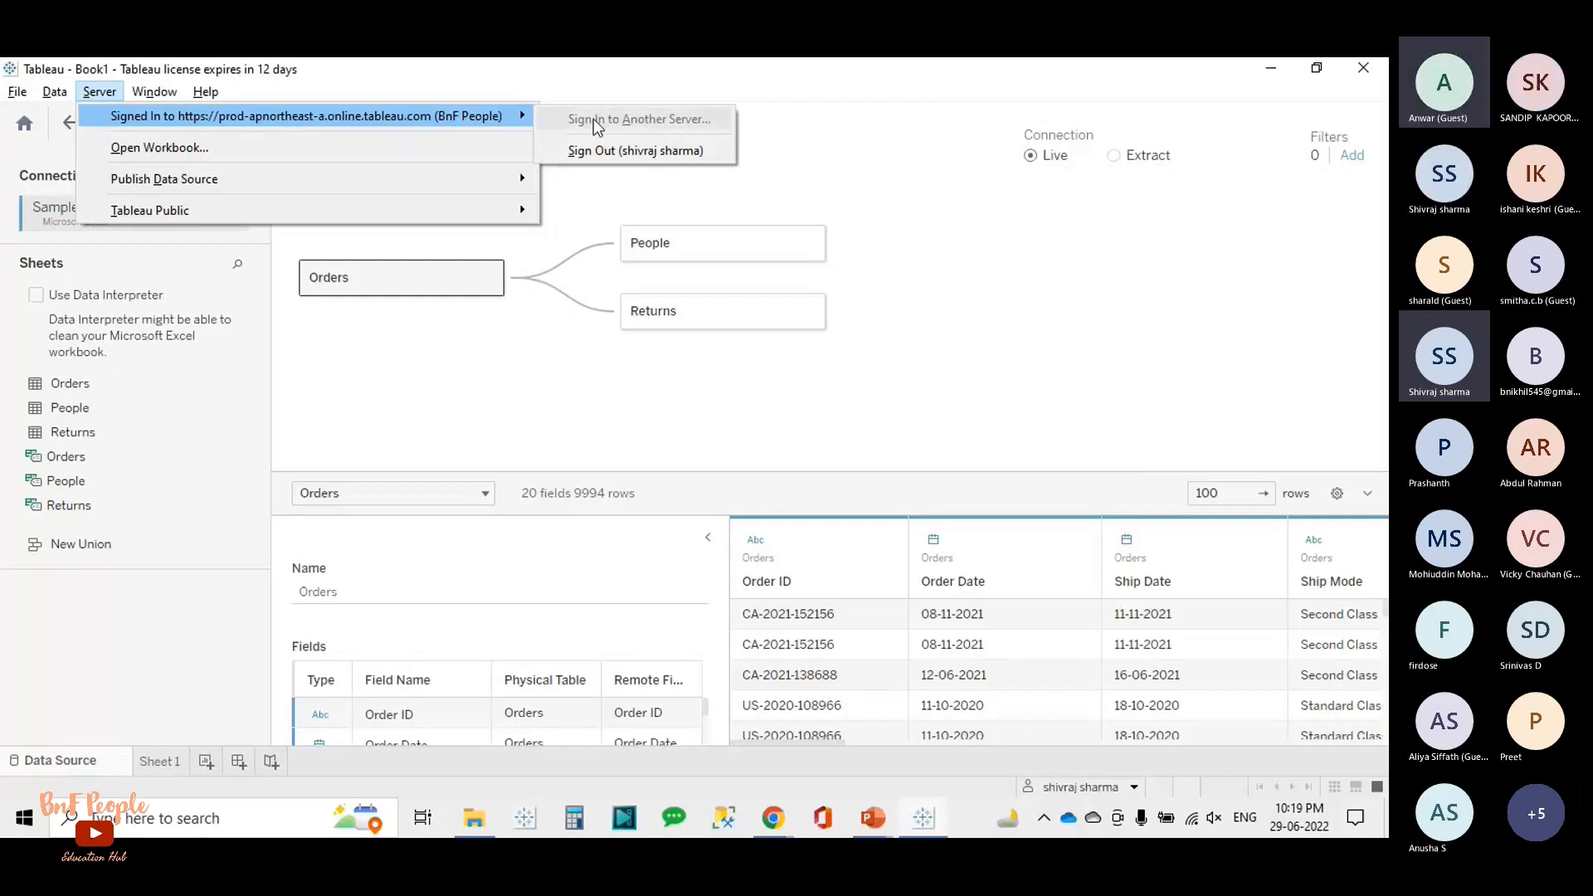
{"action": "left_click", "coordinate": [619, 152]}
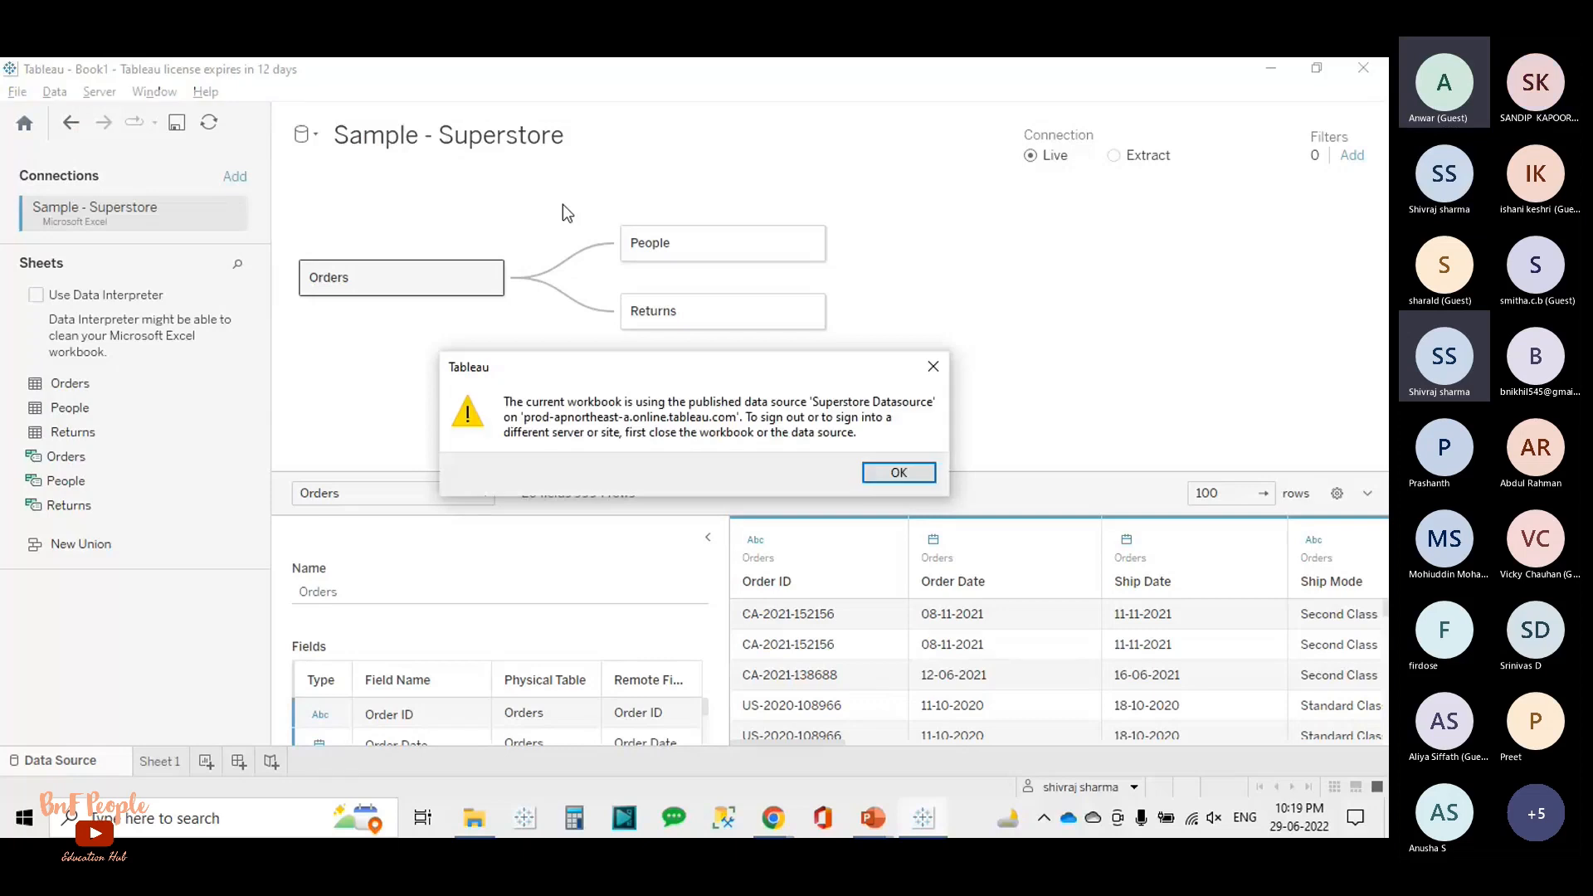
{"action": "left_click", "coordinate": [898, 473]}
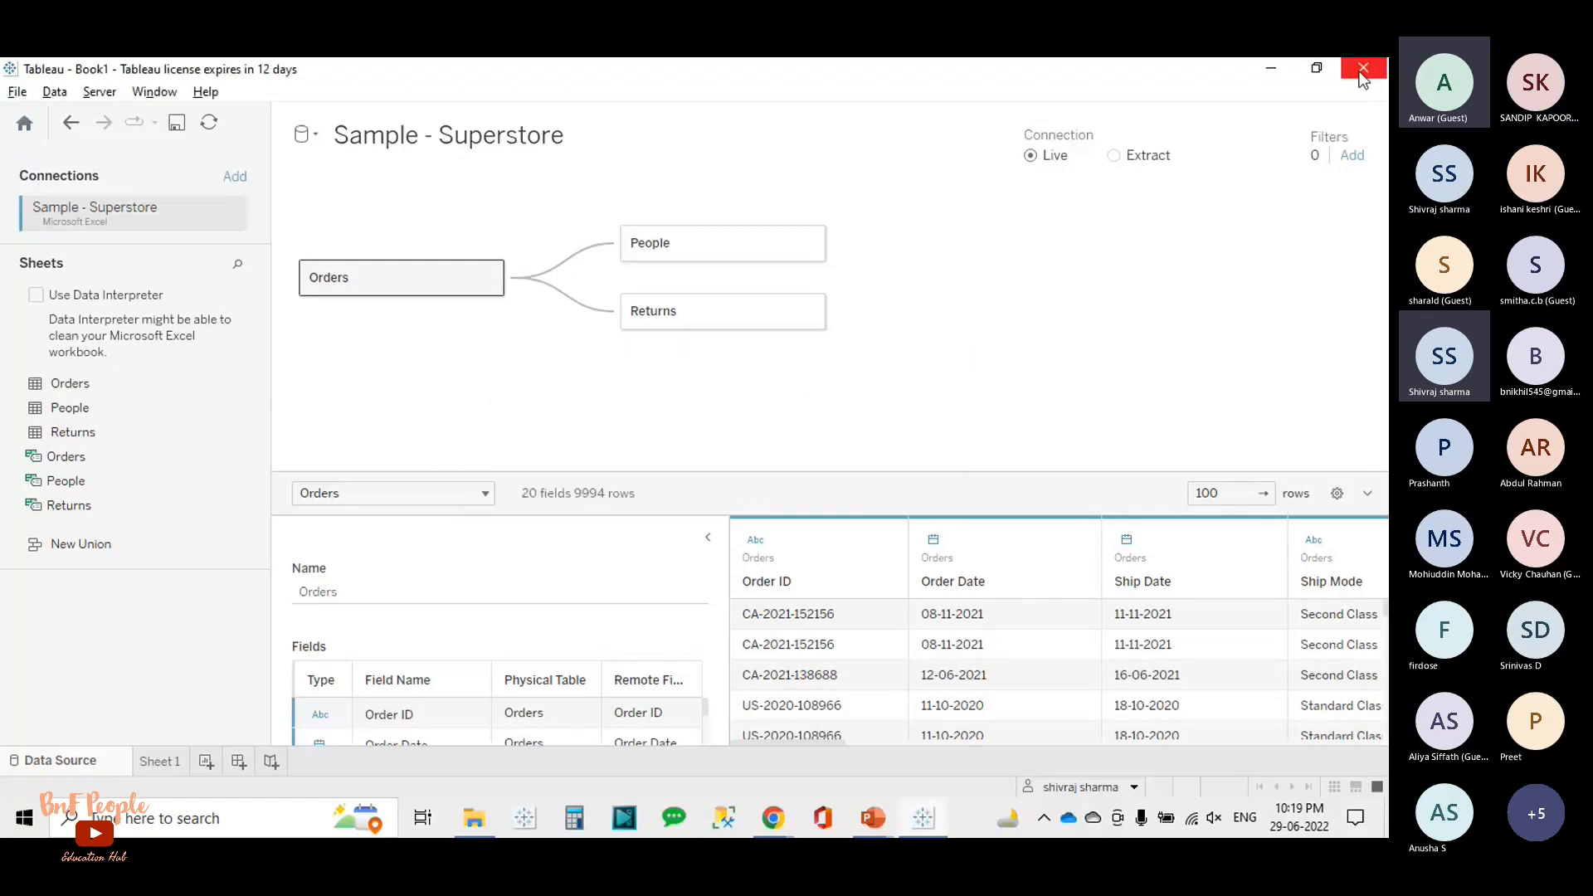
Step: Try to close the Book1 workbook, cancelling at the request to save its changes
{"action": "left_click", "coordinate": [1363, 73]}
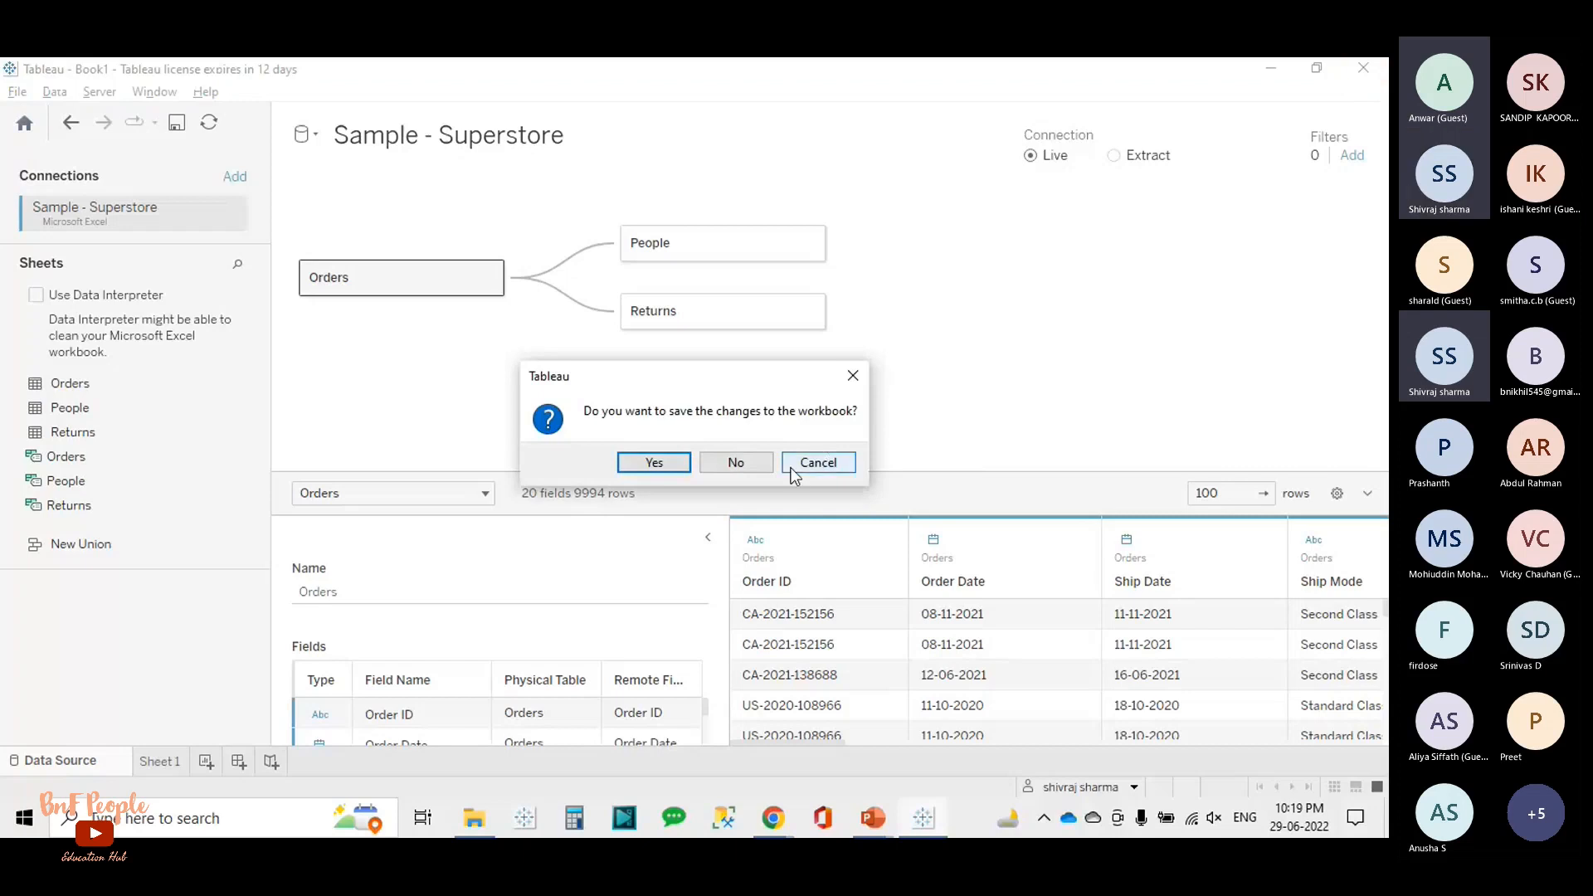
{"action": "left_click", "coordinate": [824, 462]}
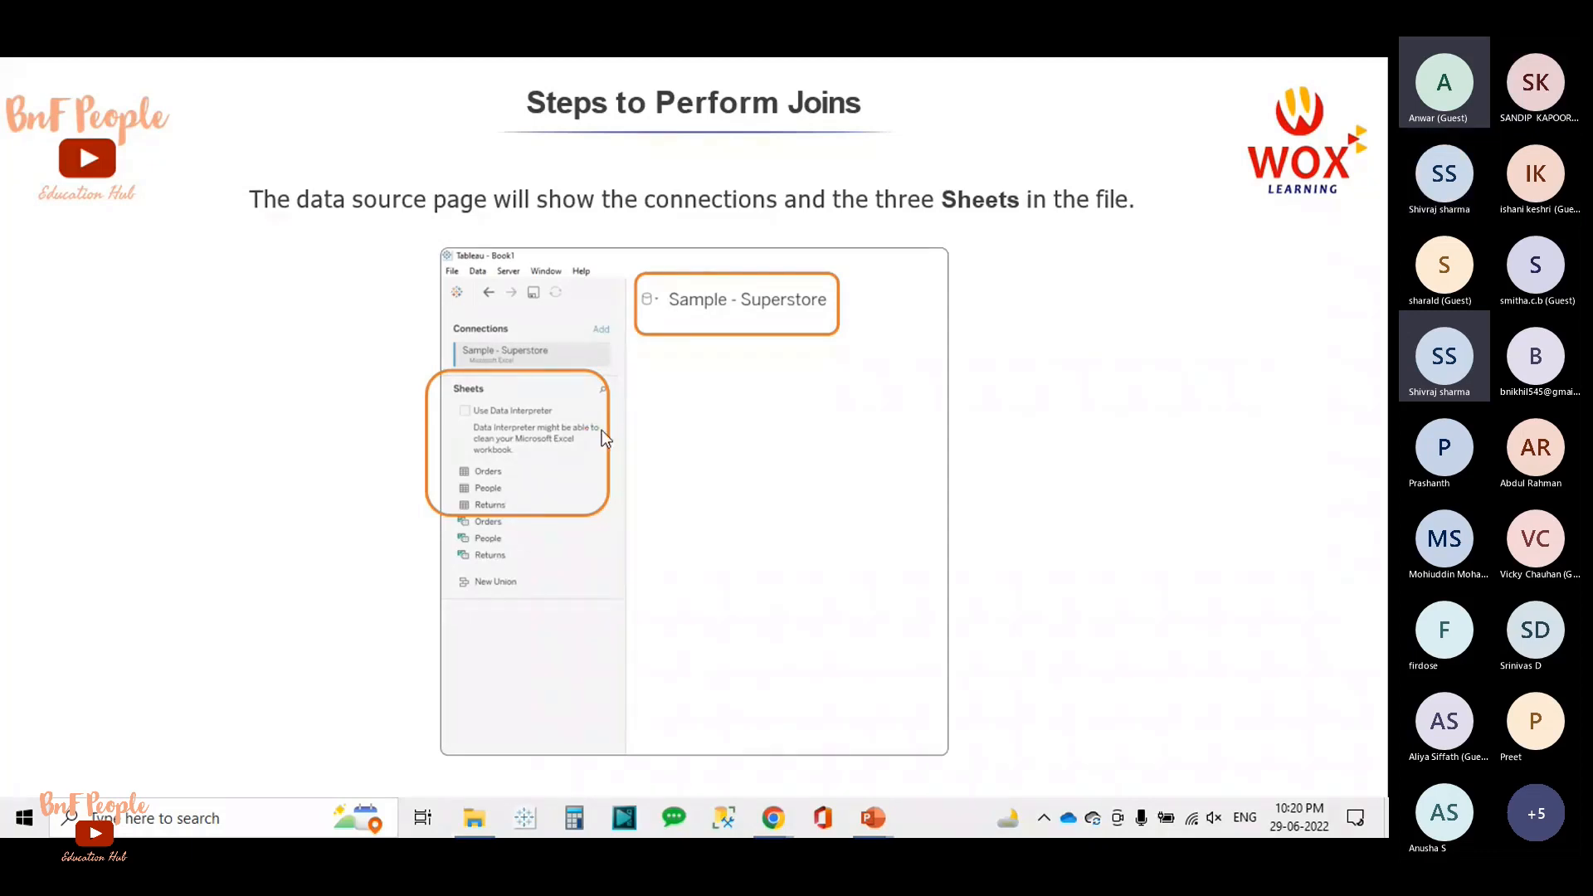
Step: Launch Tableau again from the desktop, continuing its trial, and close the duplicate Book1 window
{"action": "key", "text": "super+d"}
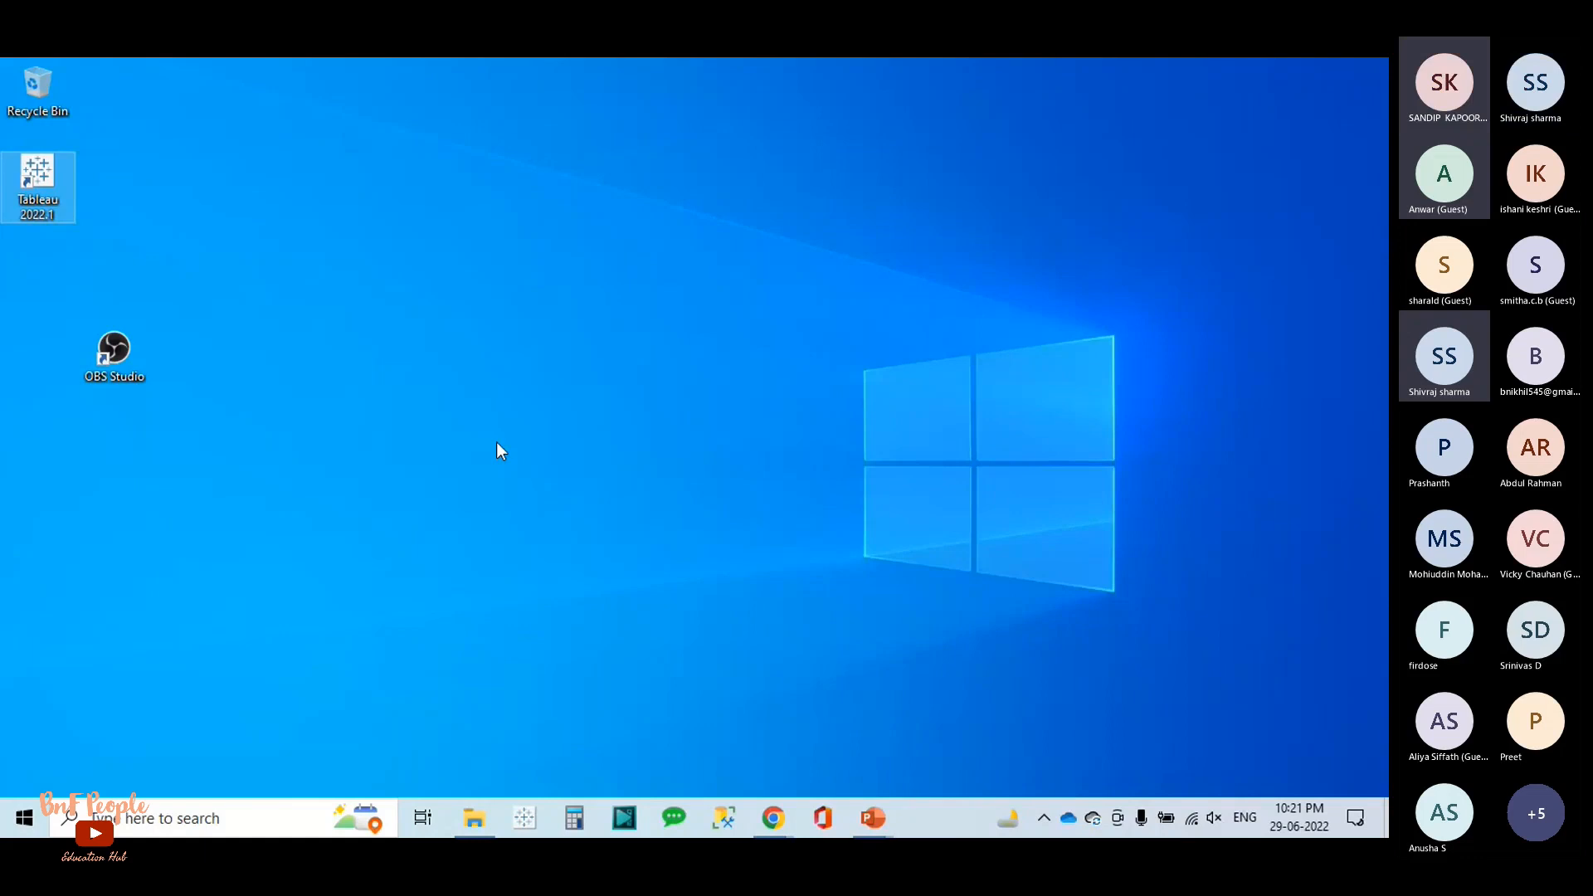
{"action": "left_click", "coordinate": [496, 443]}
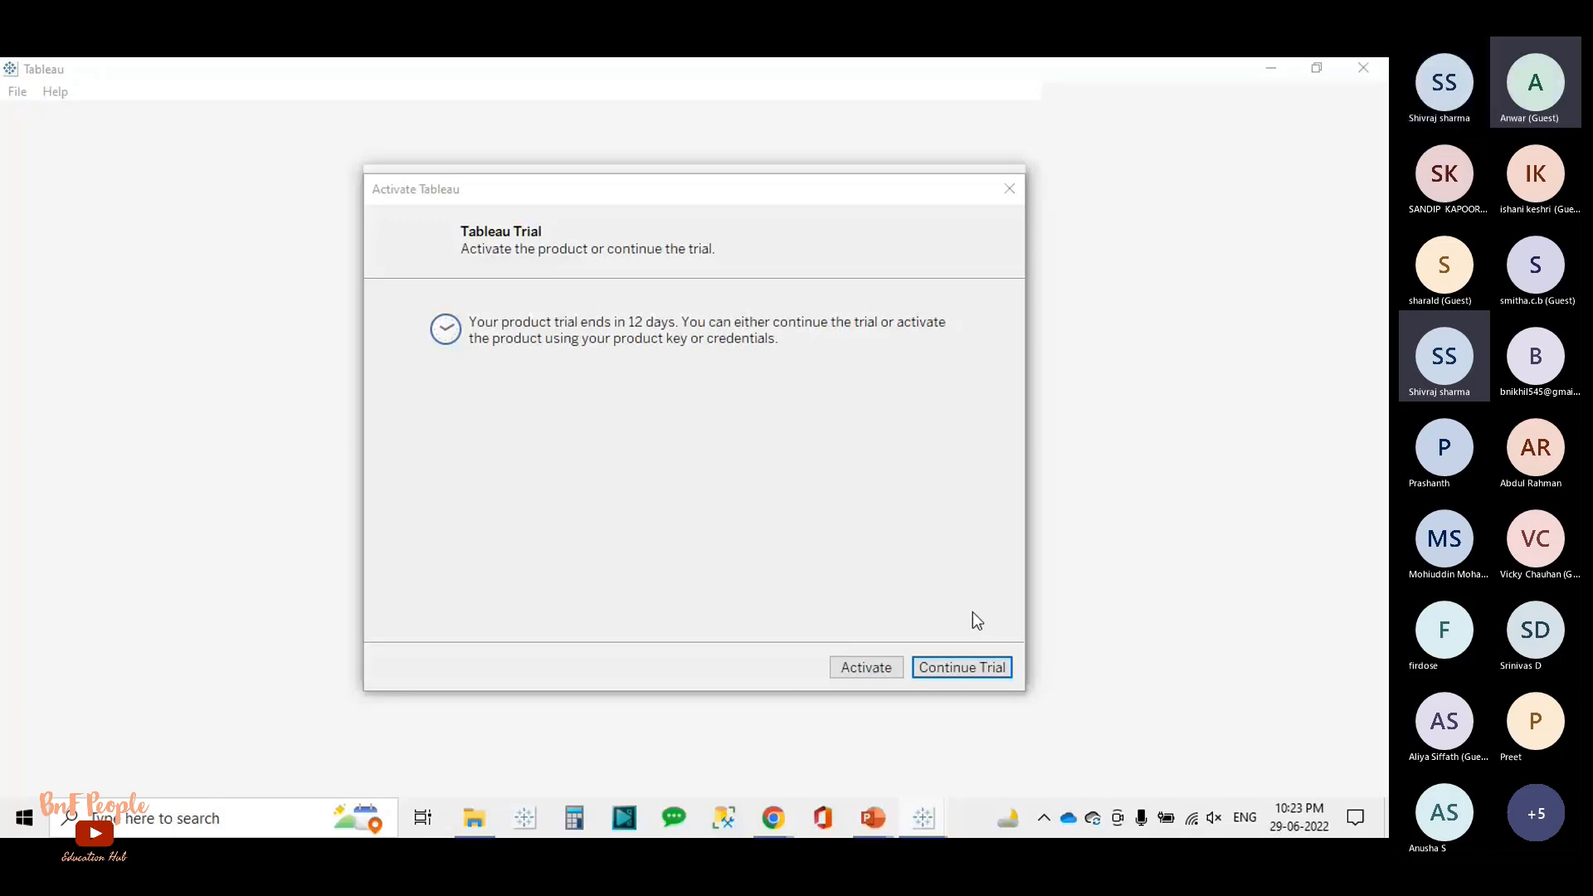
{"action": "left_click", "coordinate": [941, 661]}
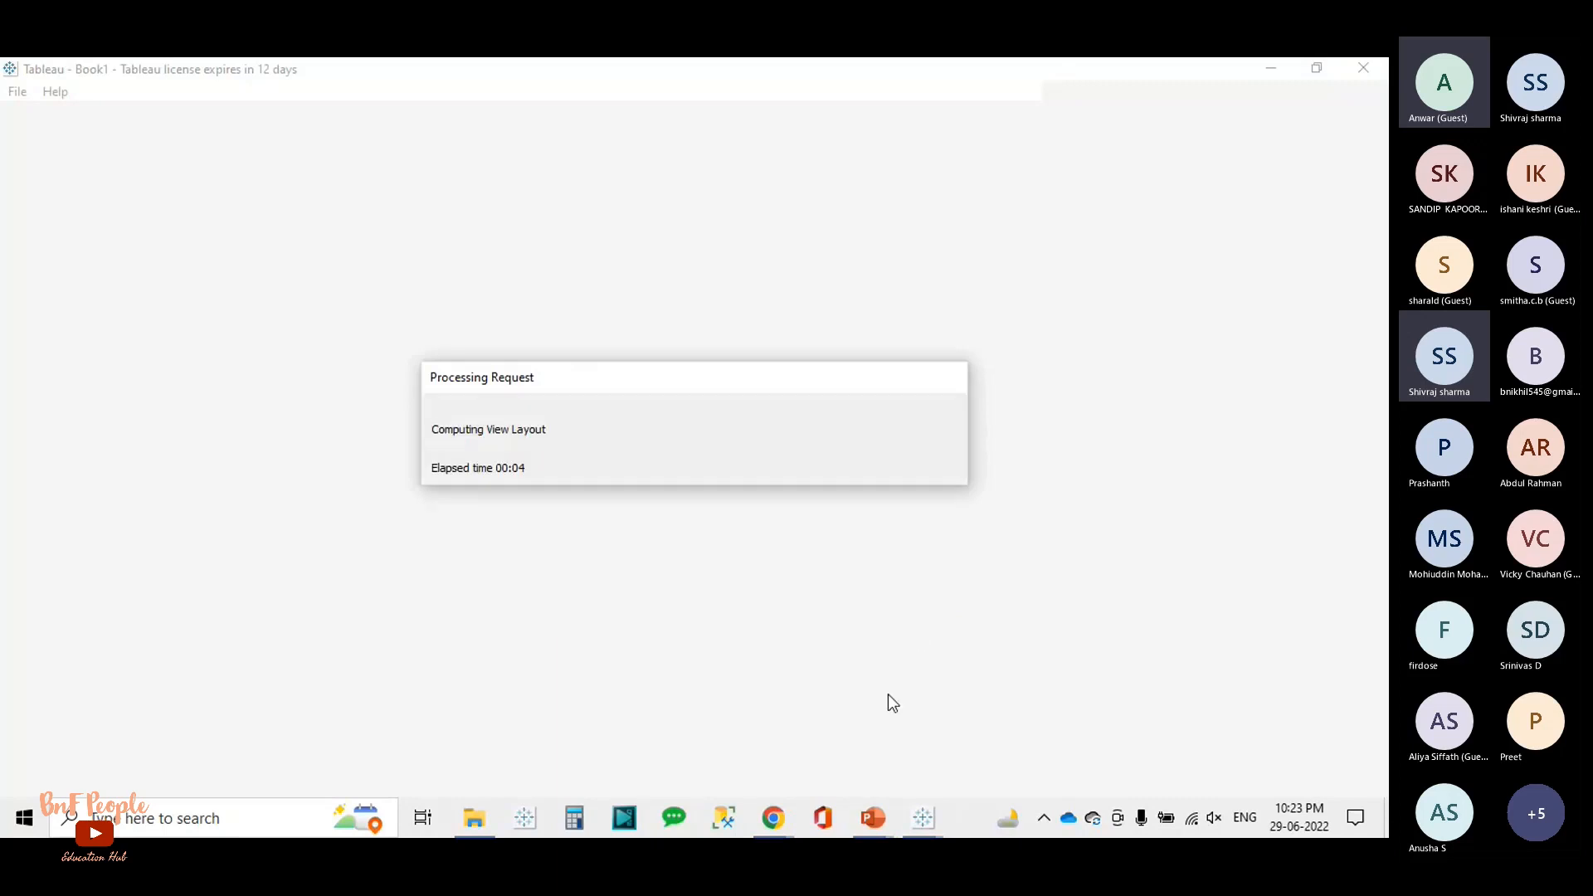
{"action": "mouse_move", "coordinate": [923, 818]}
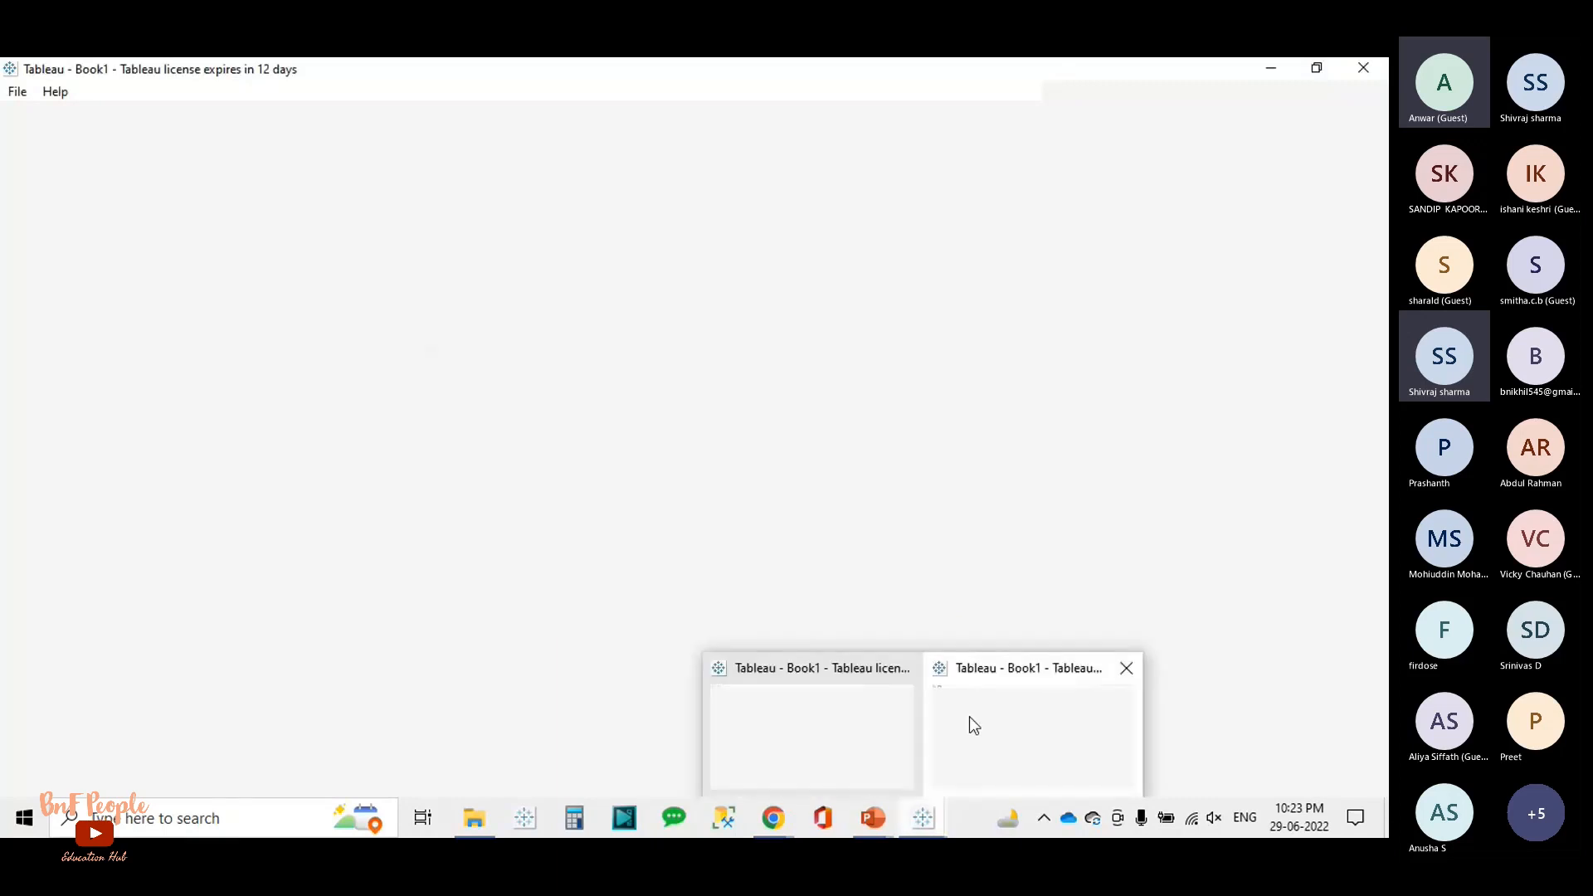
{"action": "left_click", "coordinate": [1127, 668]}
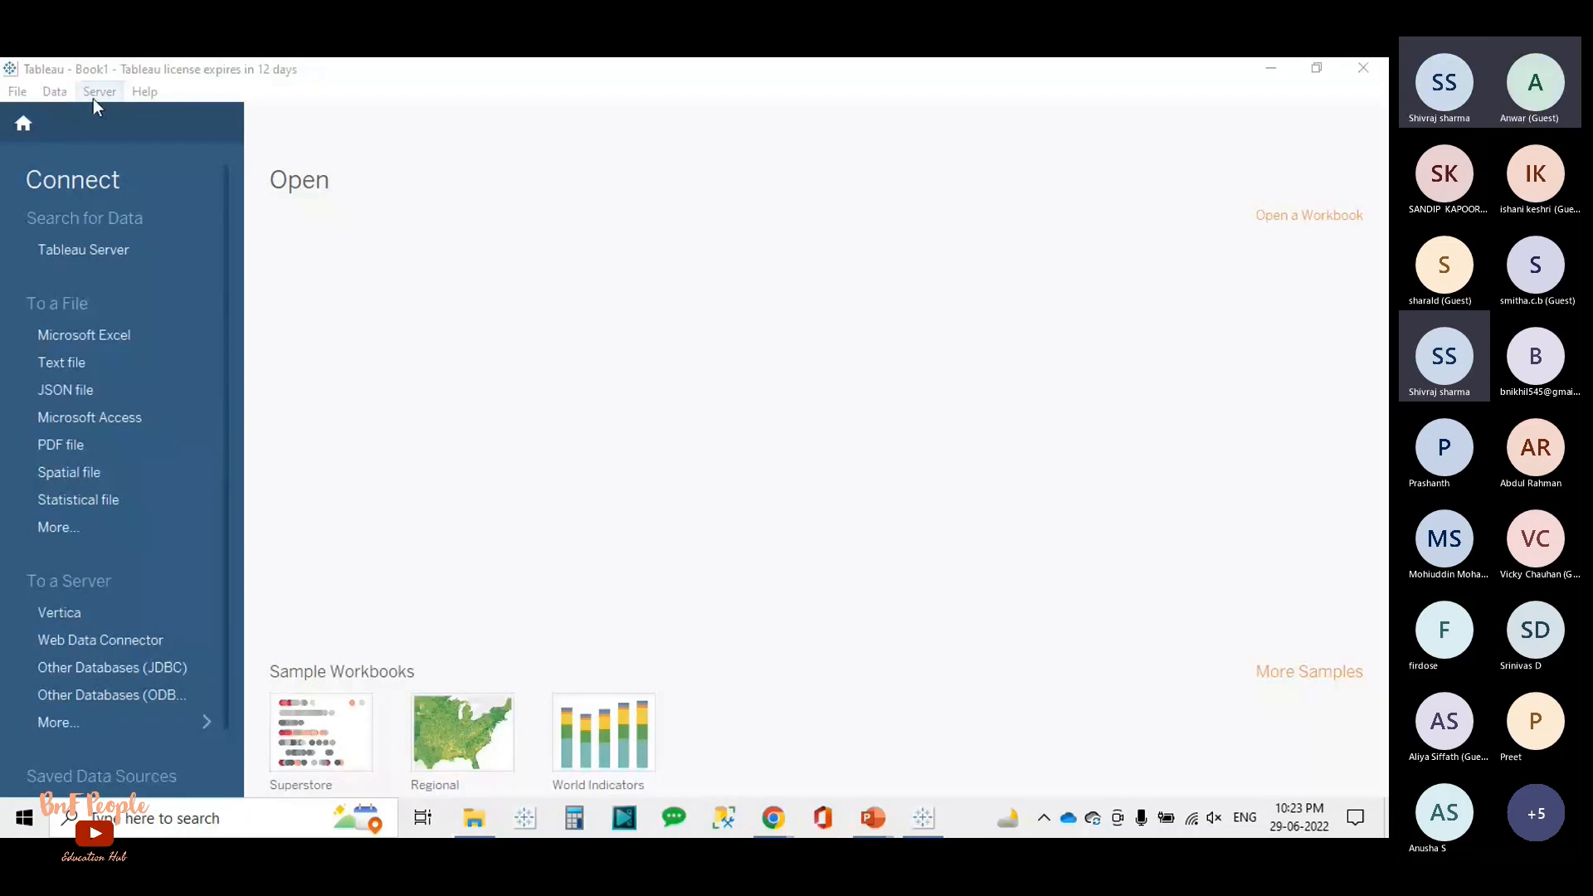
Step: Open the Tableau Server sign-in and quick connect to Tableau Online
{"action": "left_click", "coordinate": [57, 102]}
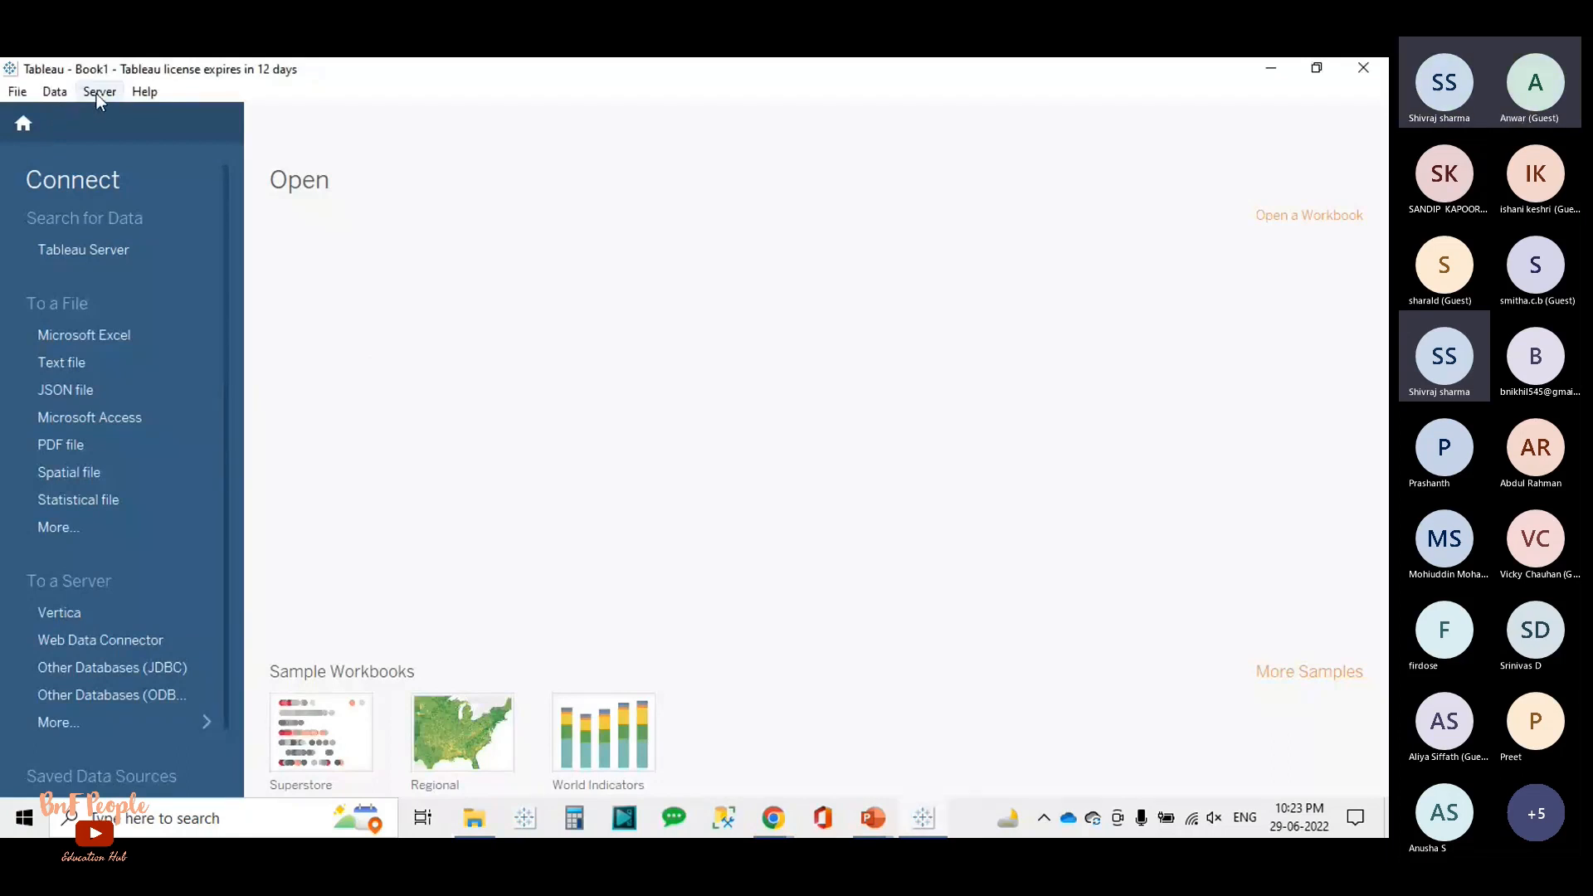
{"action": "left_click", "coordinate": [96, 92]}
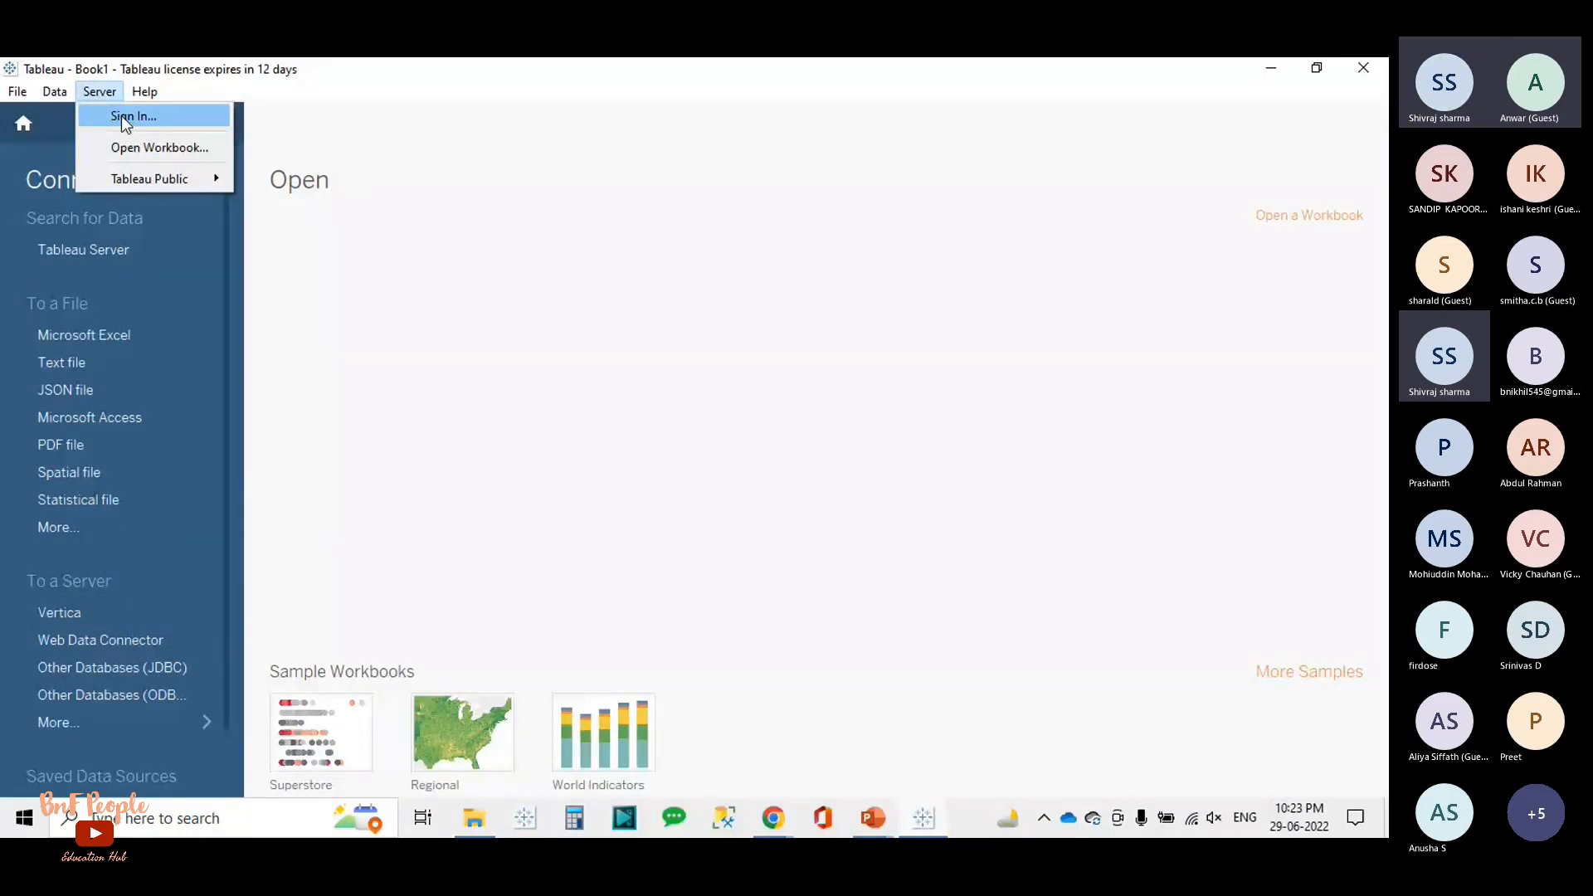
{"action": "left_click", "coordinate": [121, 116]}
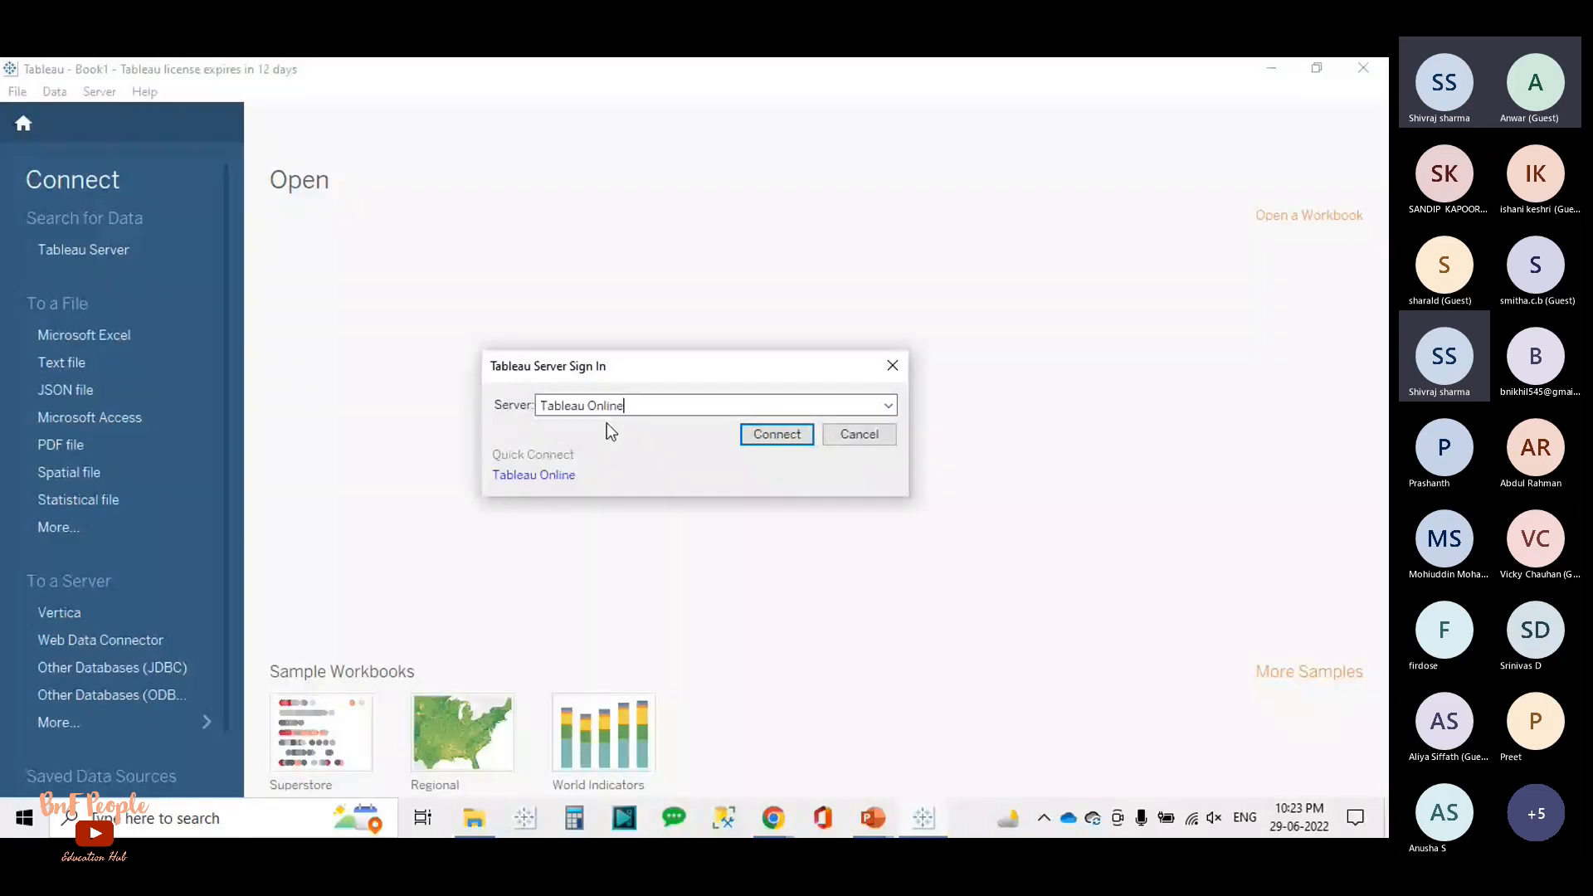
{"action": "left_click_drag", "start_coordinate": [541, 406], "coordinate": [692, 481]}
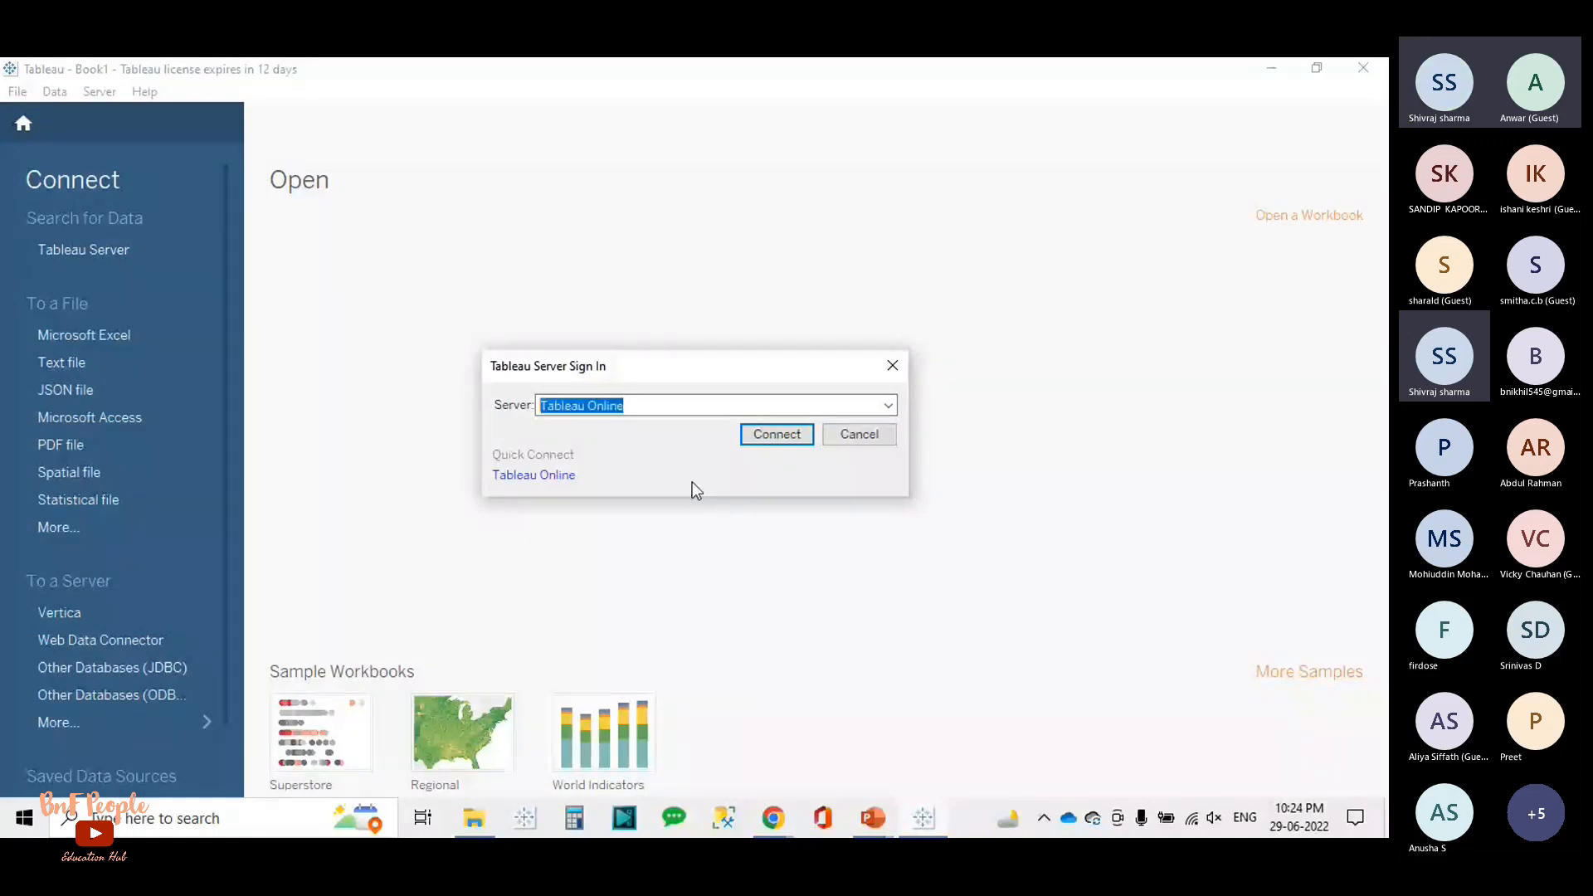
{"action": "left_click", "coordinate": [524, 480]}
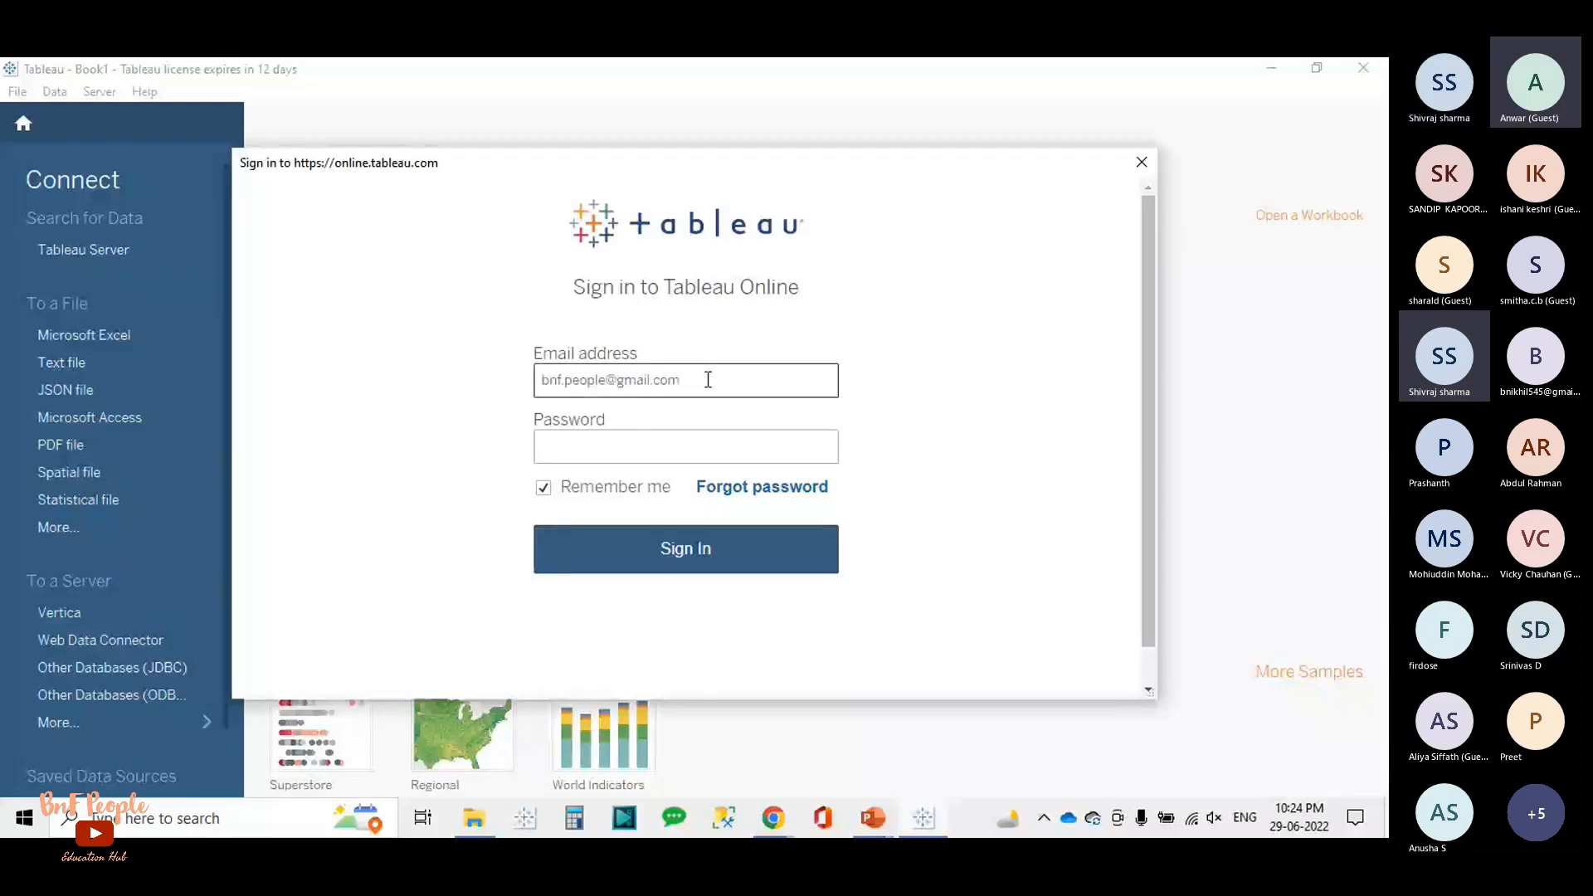
Step: Sign in to Tableau Online with the account's email address and password, keeping Remember me enabled
{"action": "left_click_drag", "start_coordinate": [708, 379], "coordinate": [500, 381]}
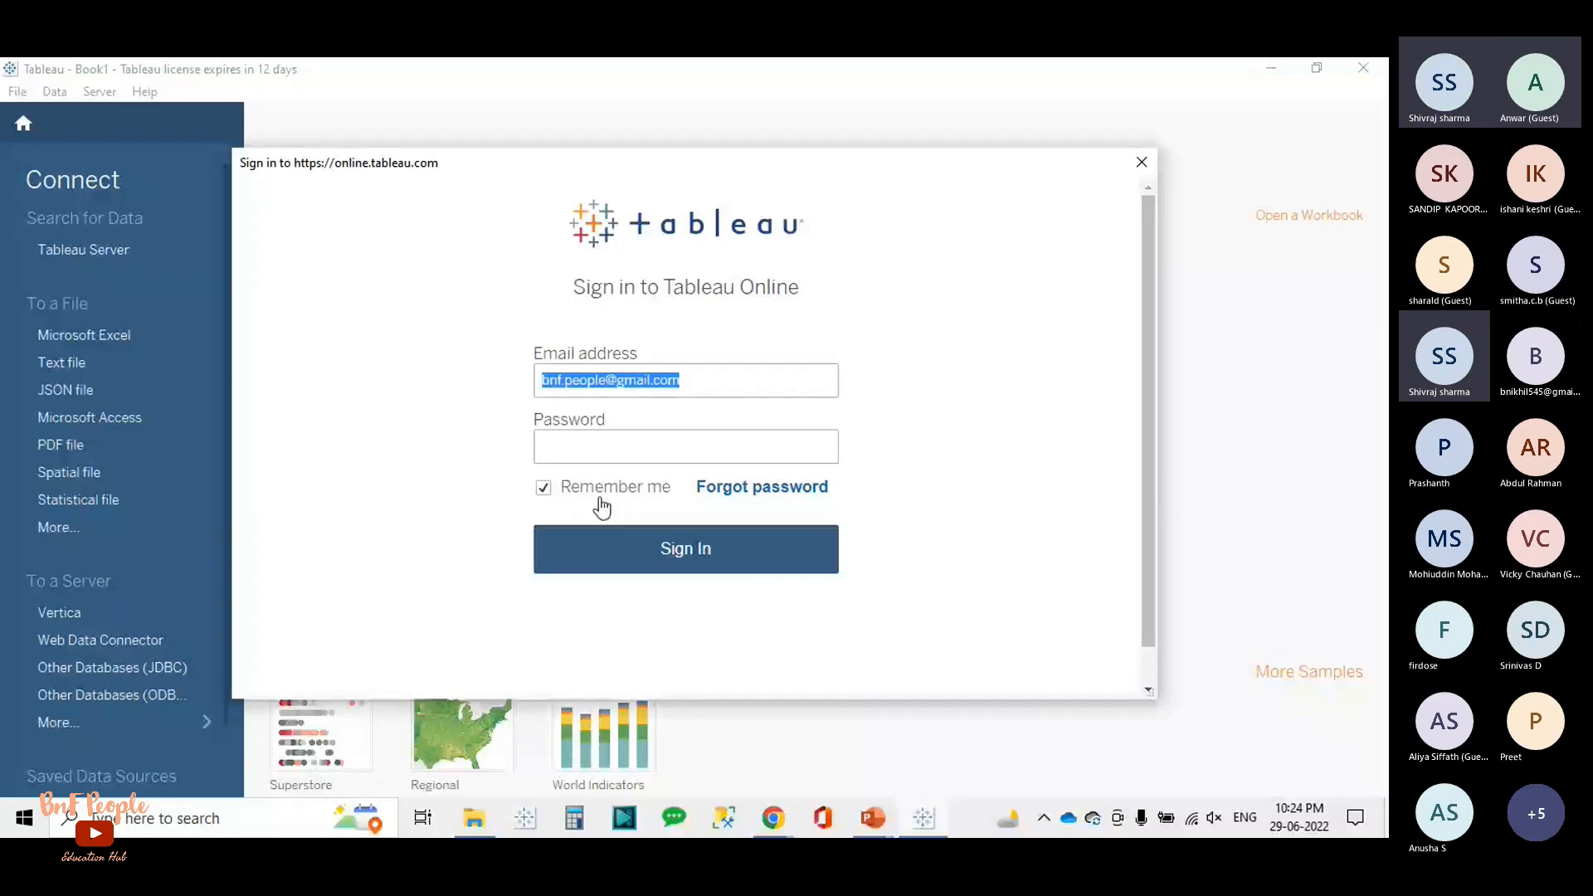
{"action": "key", "text": "BackSpace"}
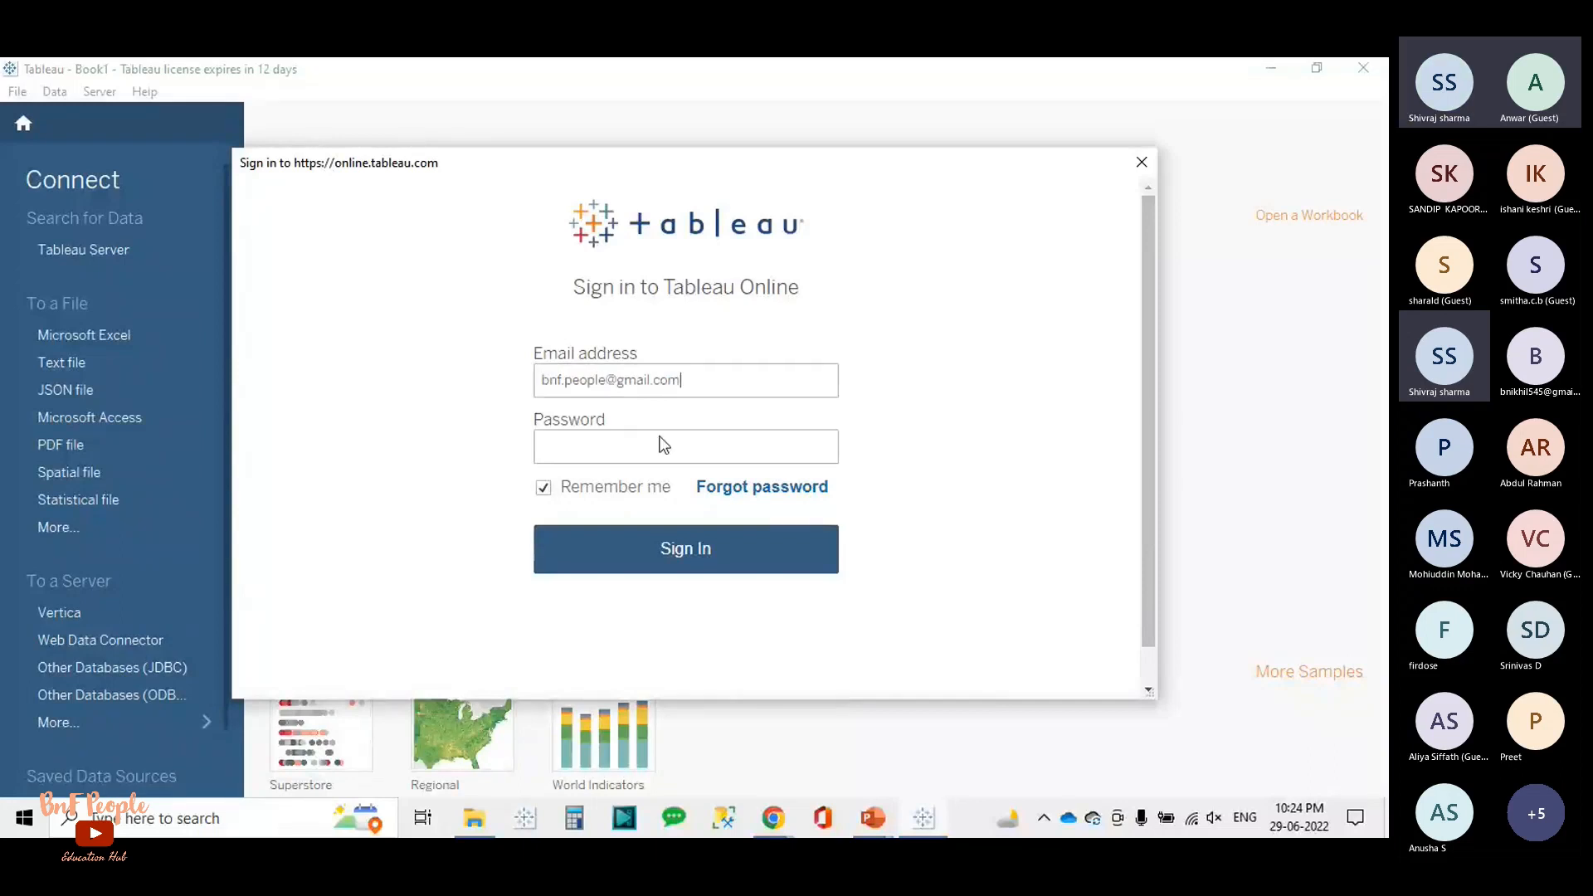
{"action": "left_click", "coordinate": [625, 451]}
{"action": "type", "text": "••"}
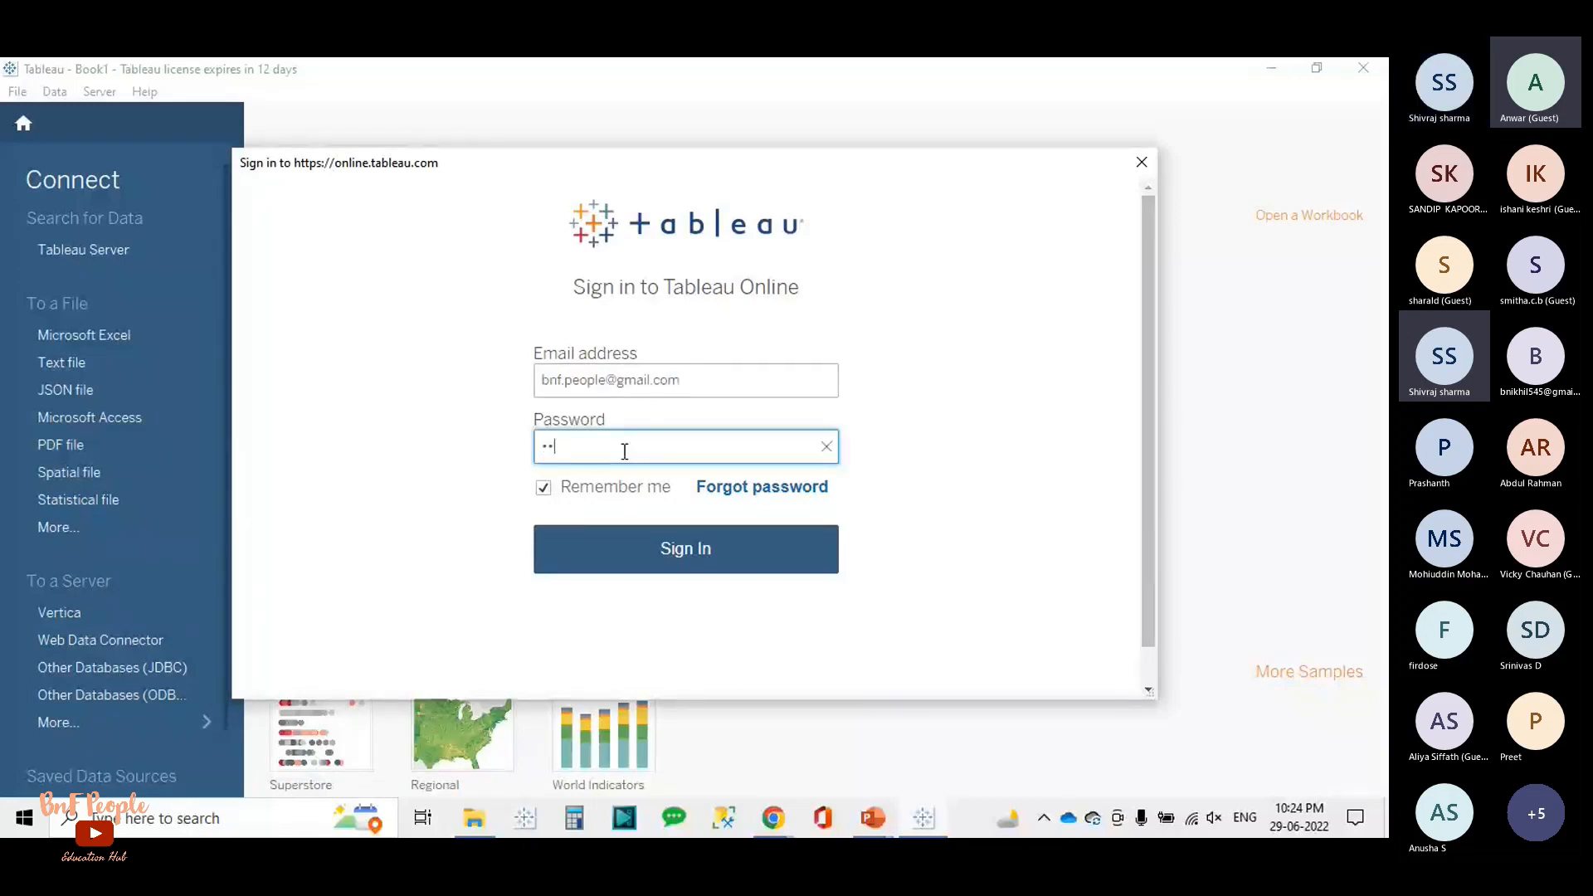
{"action": "type", "text": "•••••••••"}
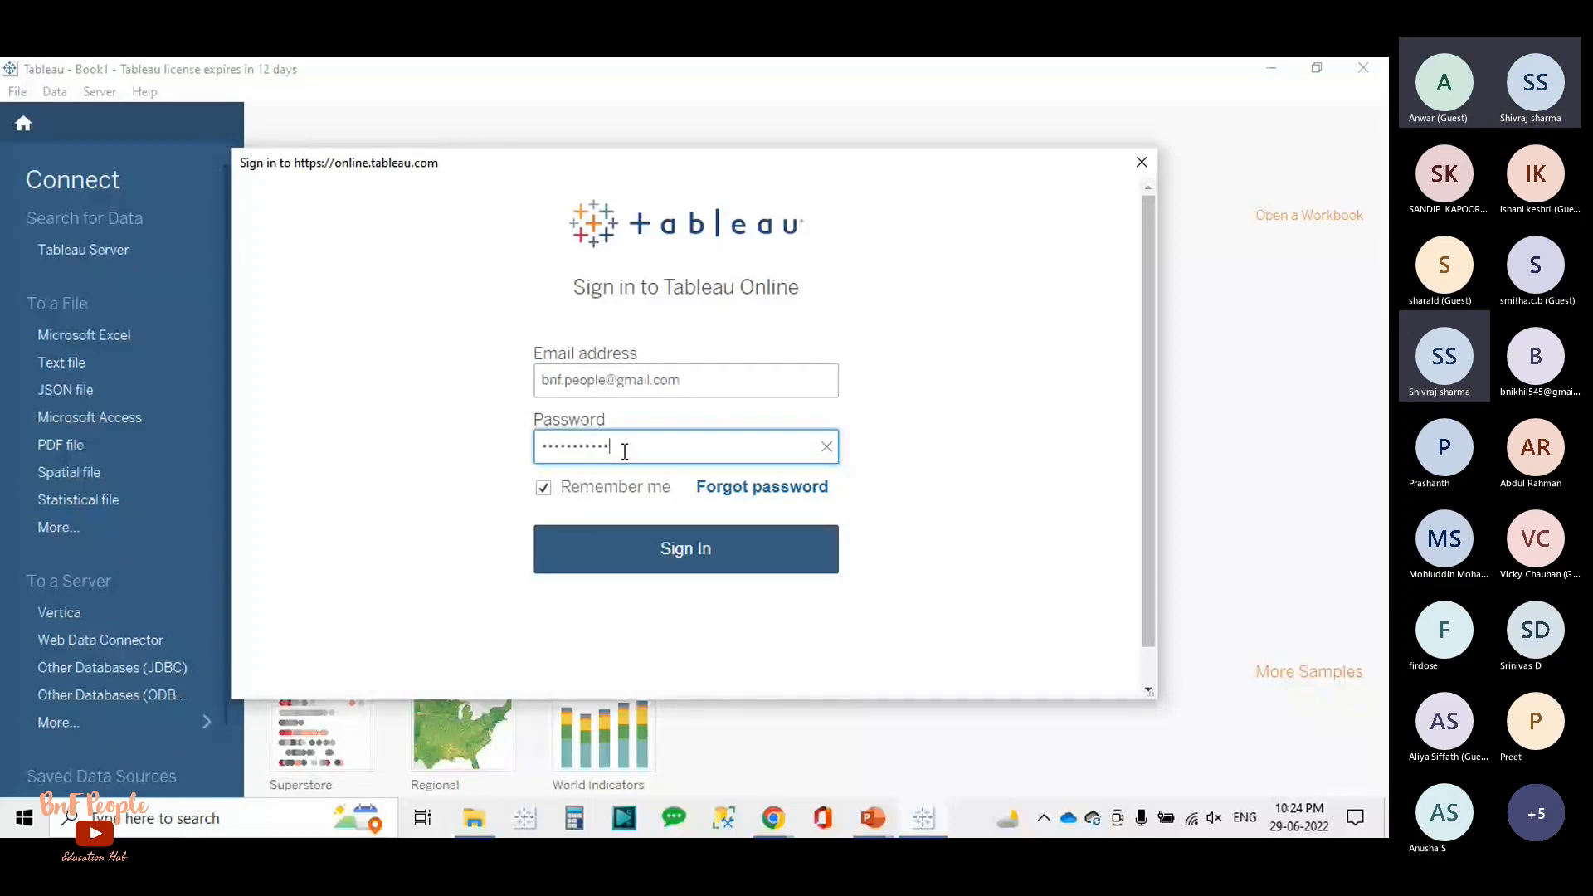
{"action": "left_click", "coordinate": [673, 554]}
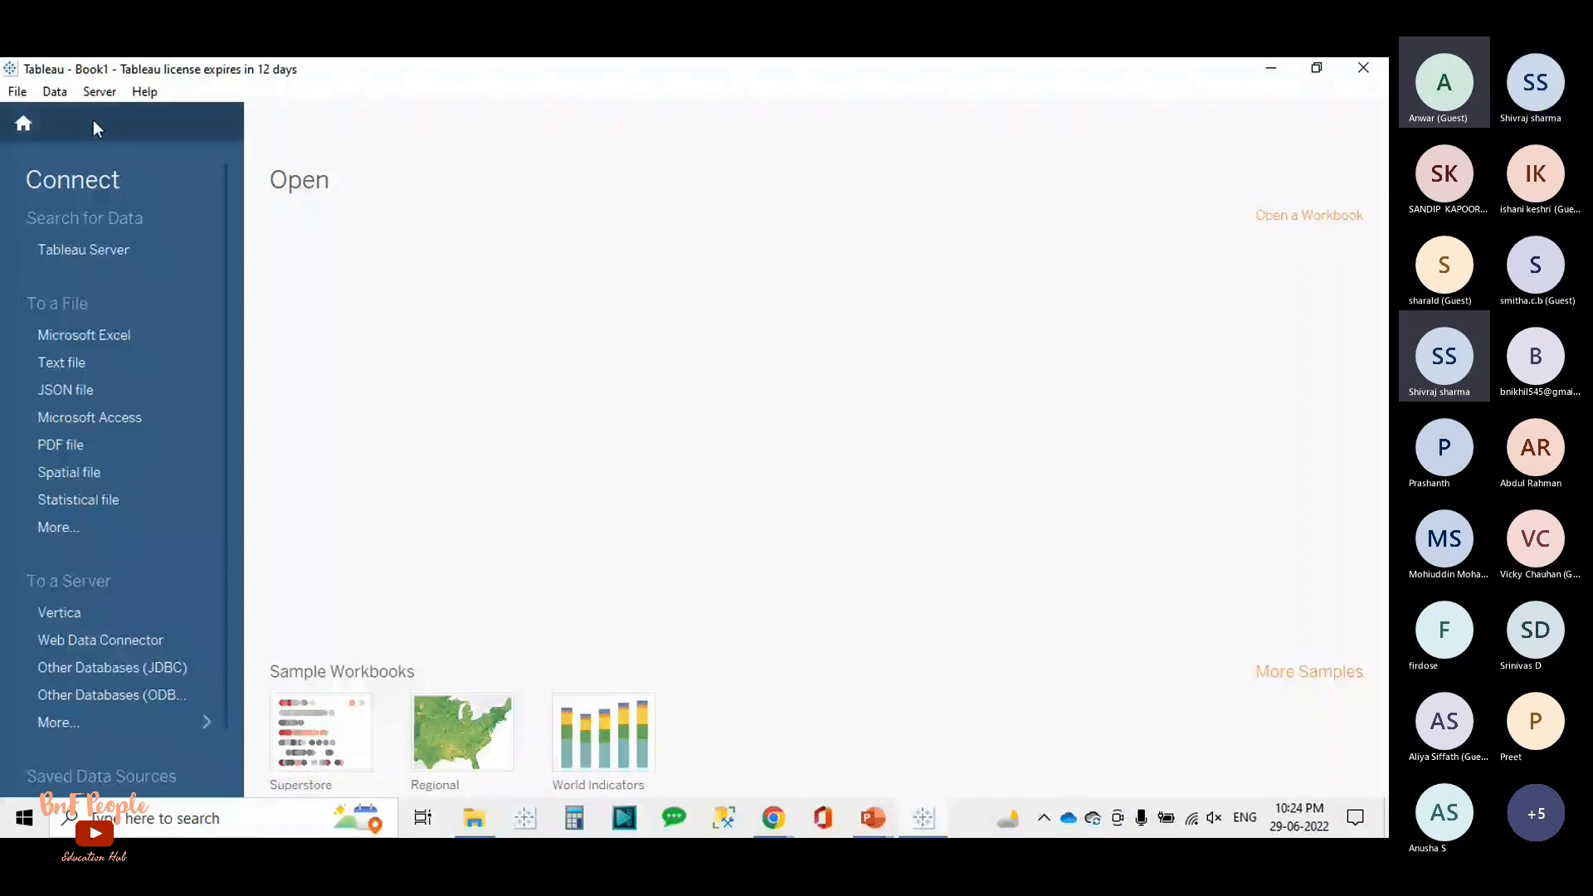
Step: Examine the account options for the signed-in Tableau Online server
{"action": "left_click", "coordinate": [99, 92]}
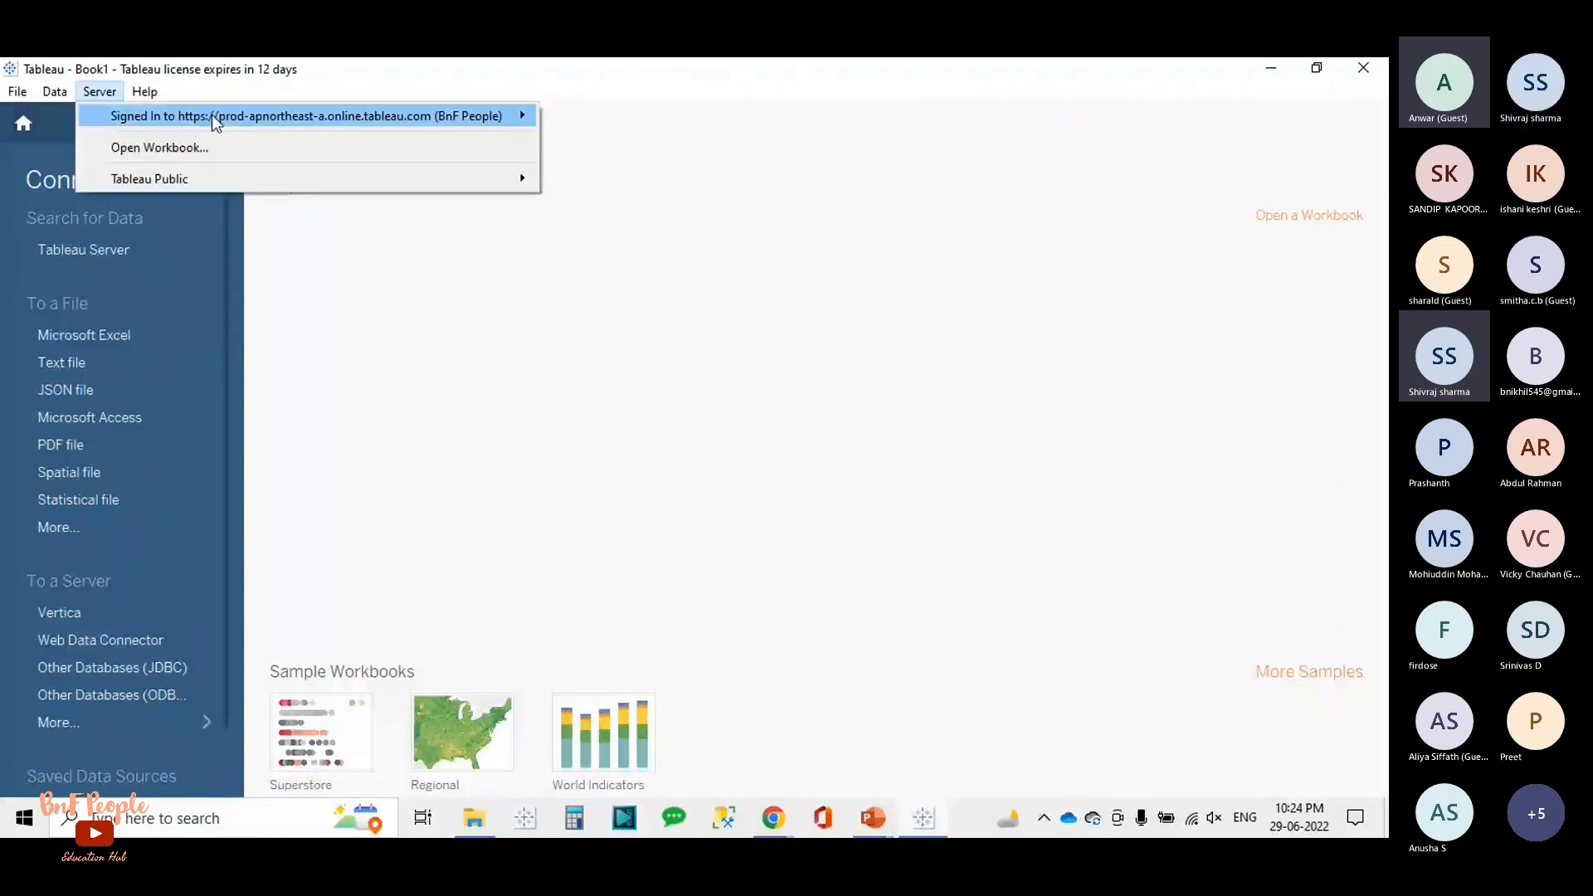
{"action": "mouse_move", "coordinate": [251, 114]}
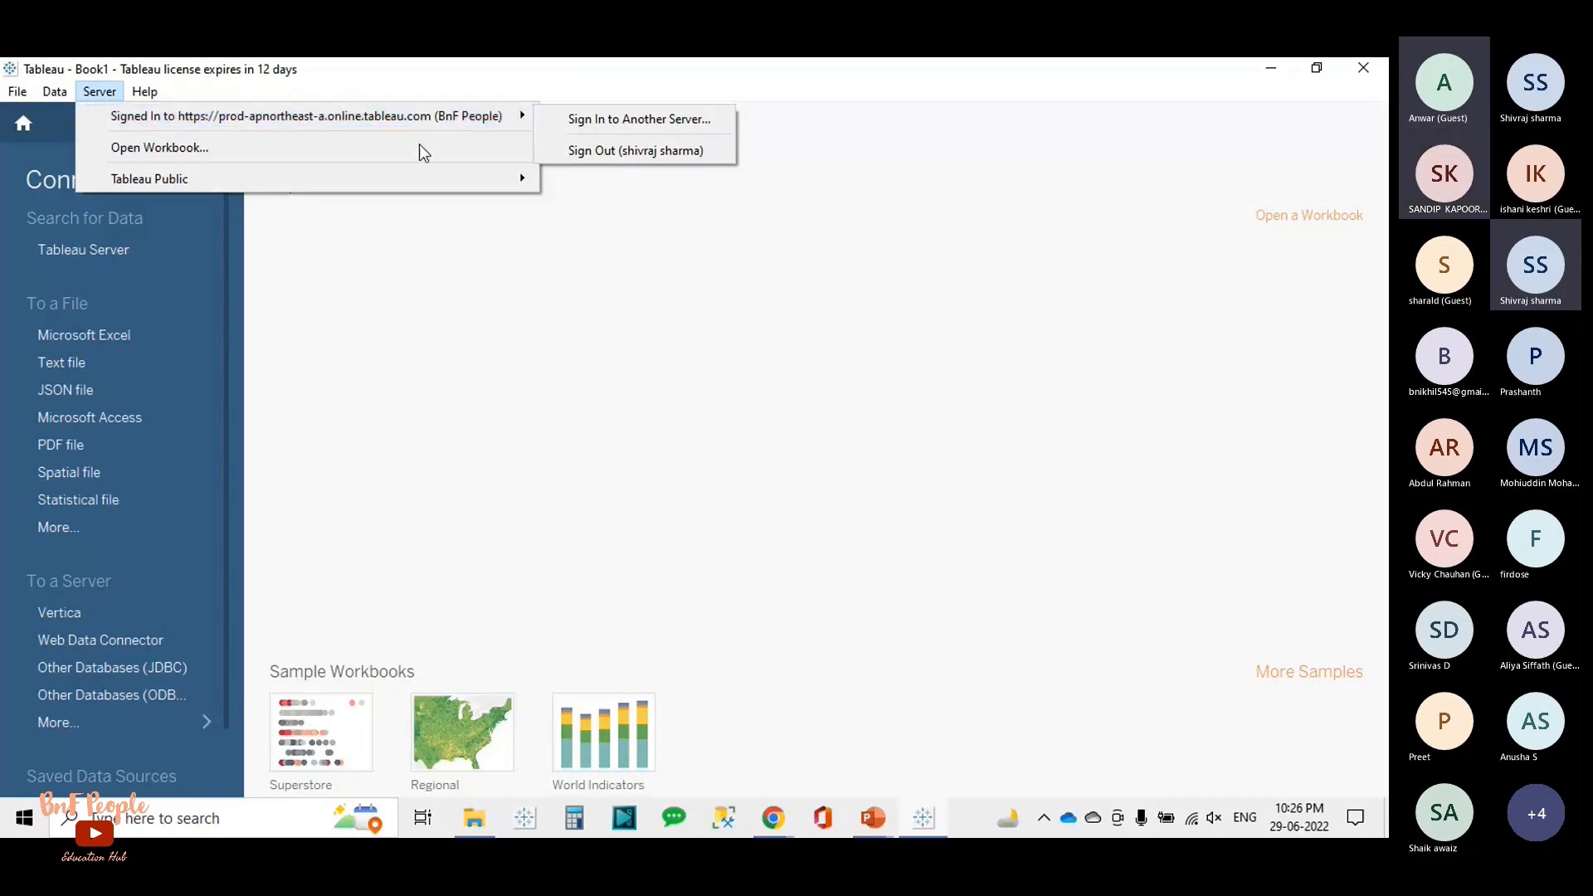
{"action": "left_click", "coordinate": [488, 322]}
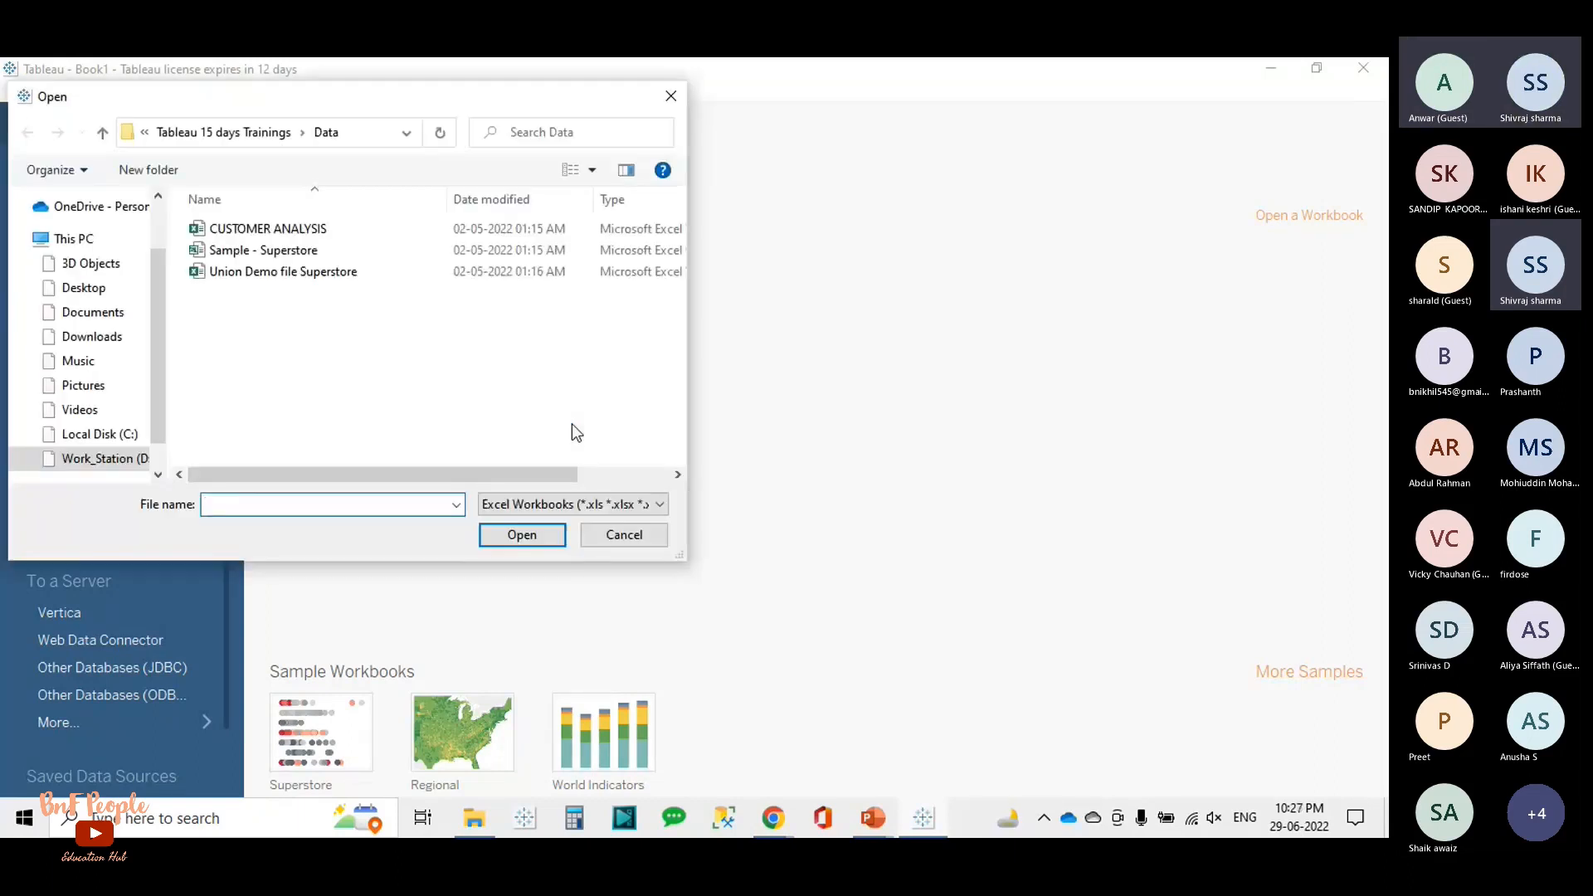
Step: Connect to the Sample - Superstore Excel file in the Tableau 15 days Trainings Data folder
{"action": "left_click", "coordinate": [233, 252]}
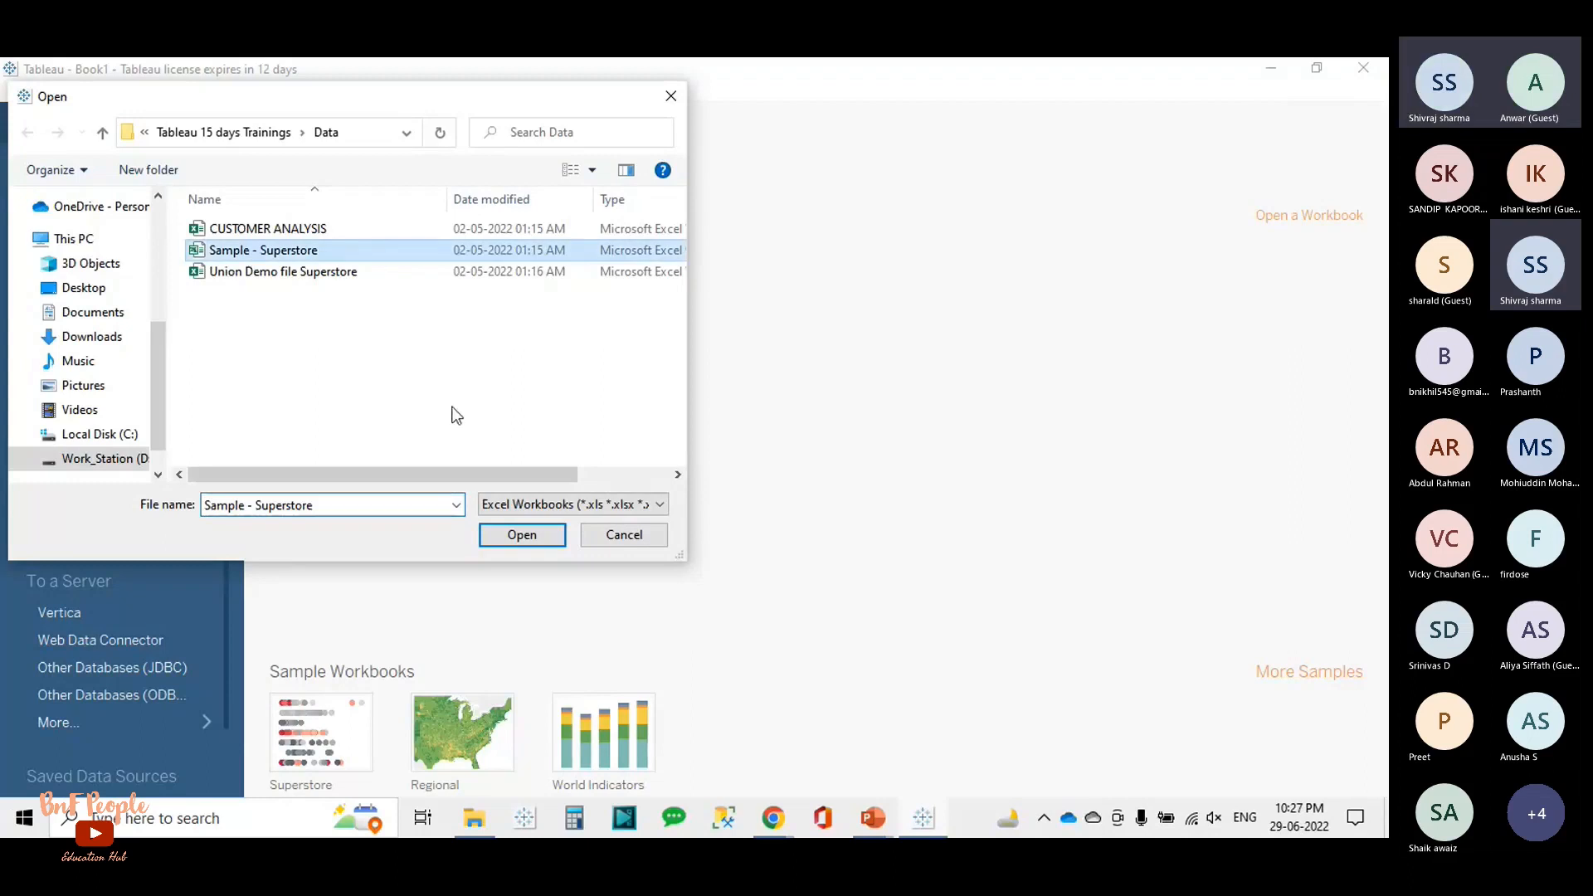
{"action": "left_click", "coordinate": [502, 534]}
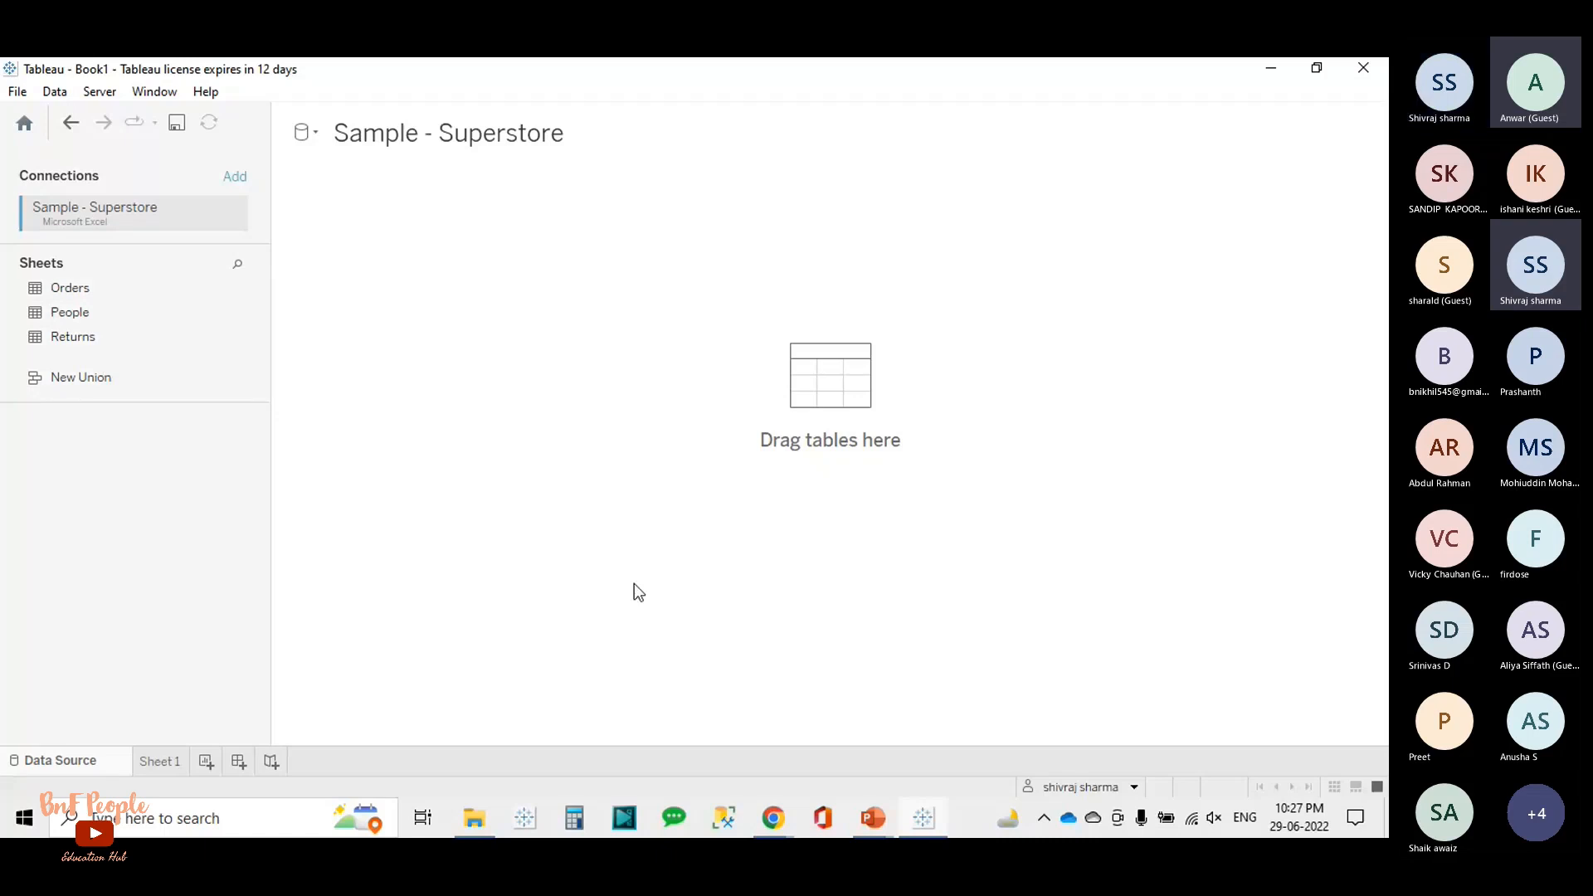
Step: Switch to the PowerPoint slide show and advance to Step 2 about the Orders table
{"action": "left_click", "coordinate": [775, 817]}
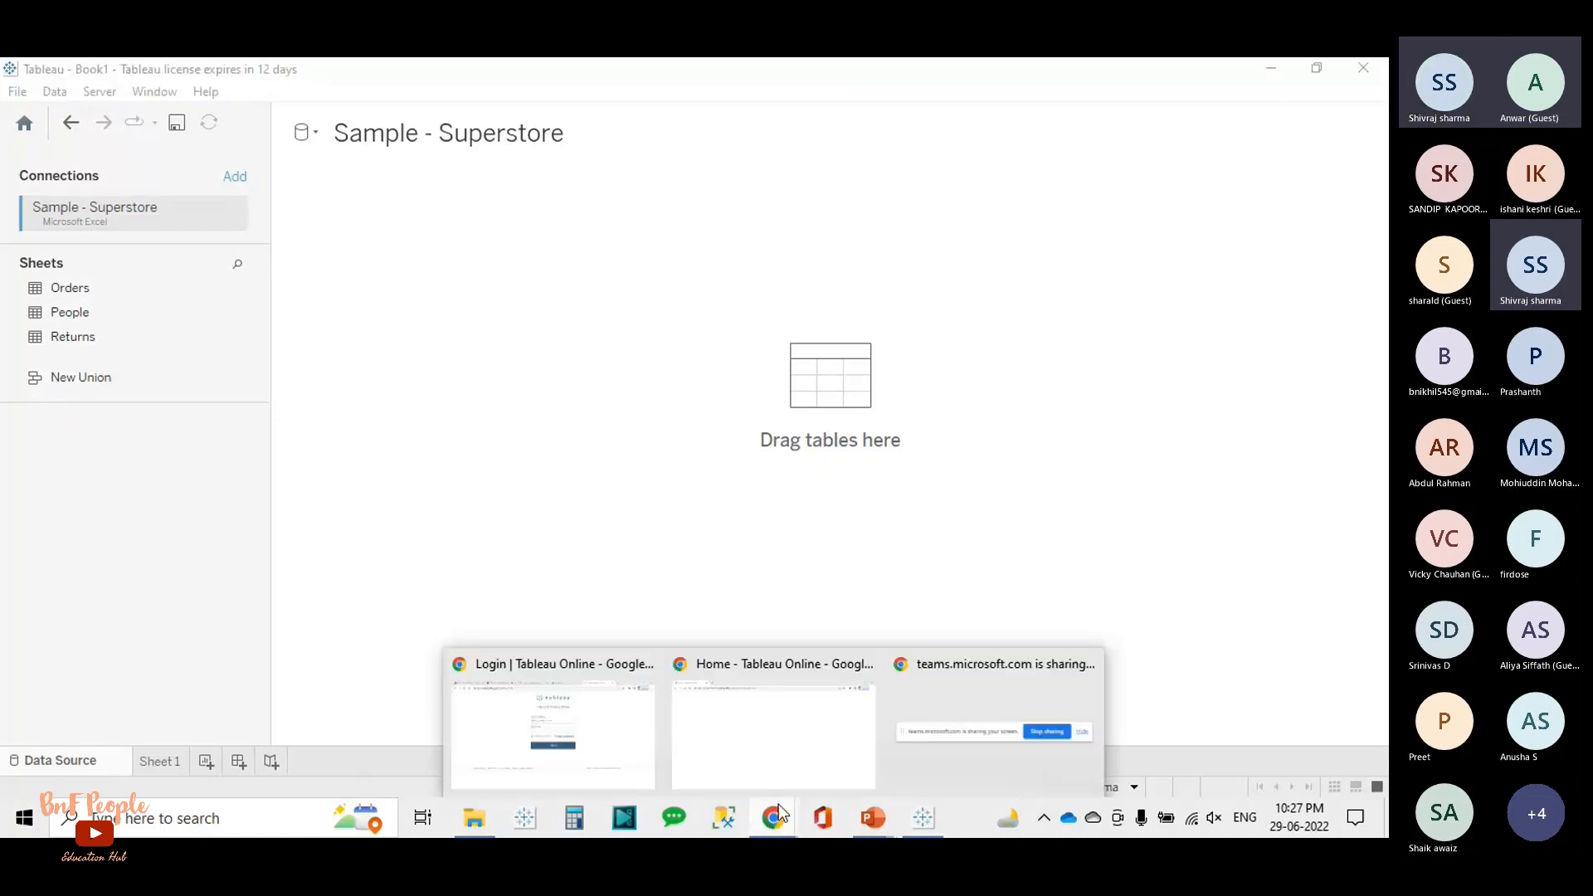
{"action": "mouse_move", "coordinate": [873, 817]}
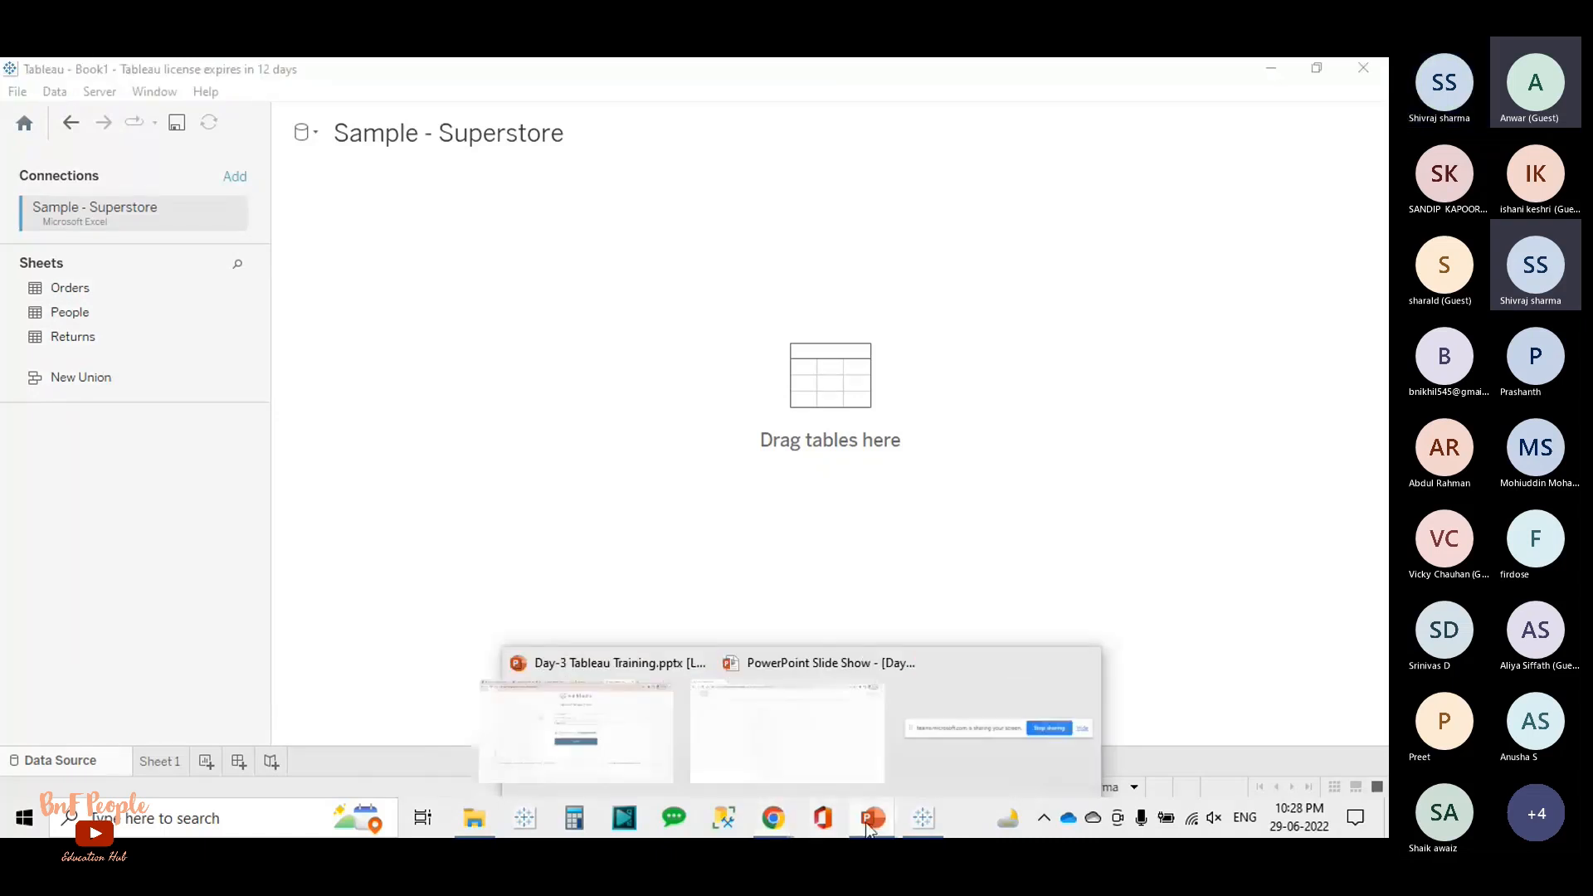
{"action": "left_click", "coordinate": [918, 761]}
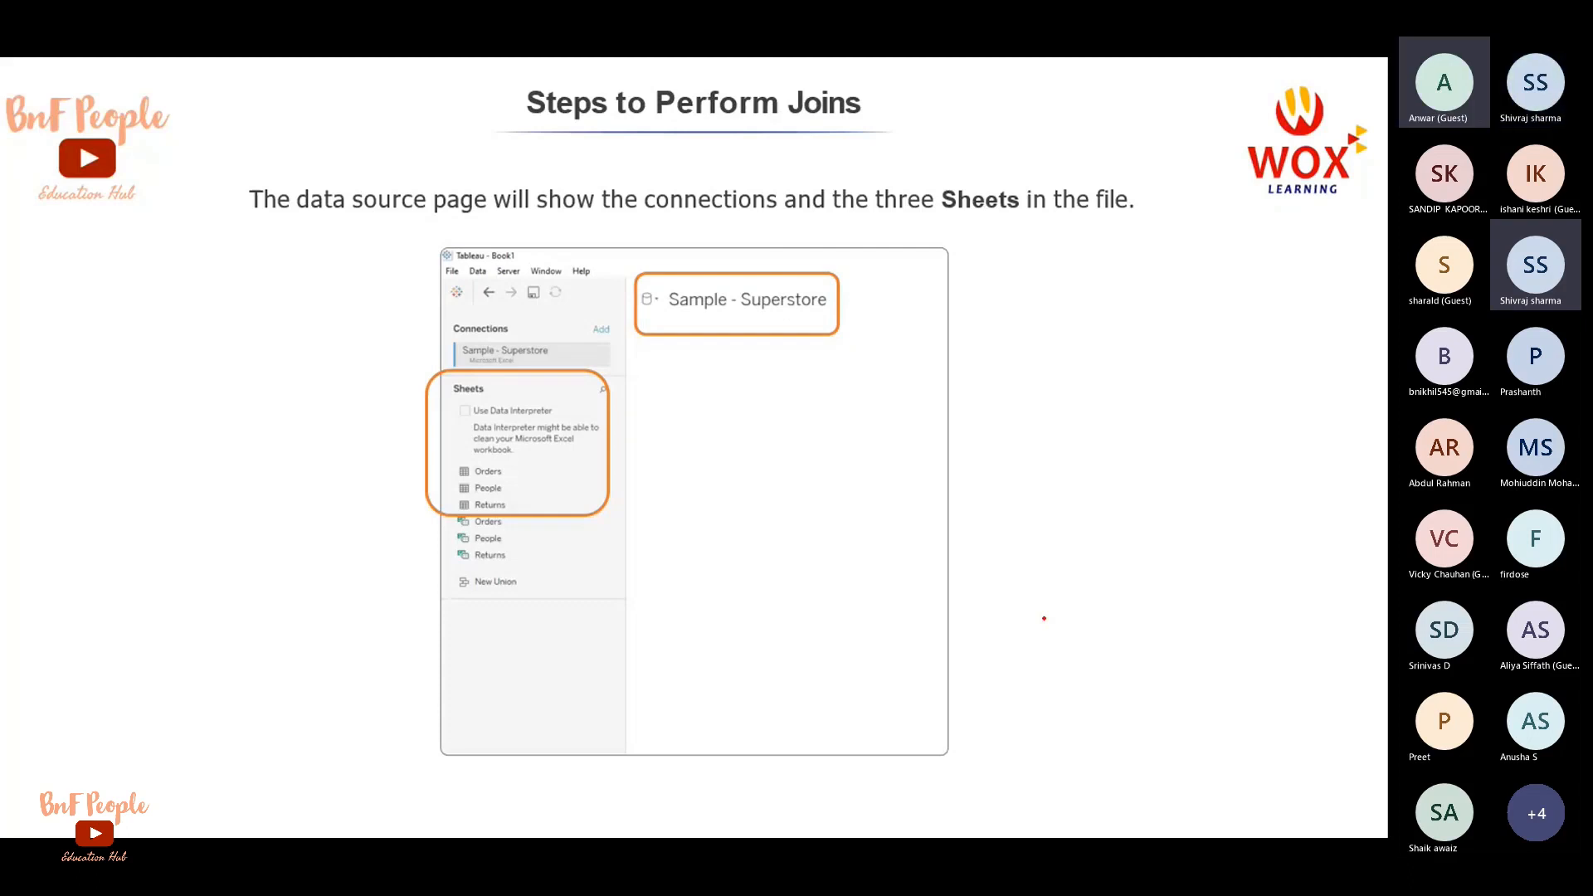
{"action": "key", "text": "Right"}
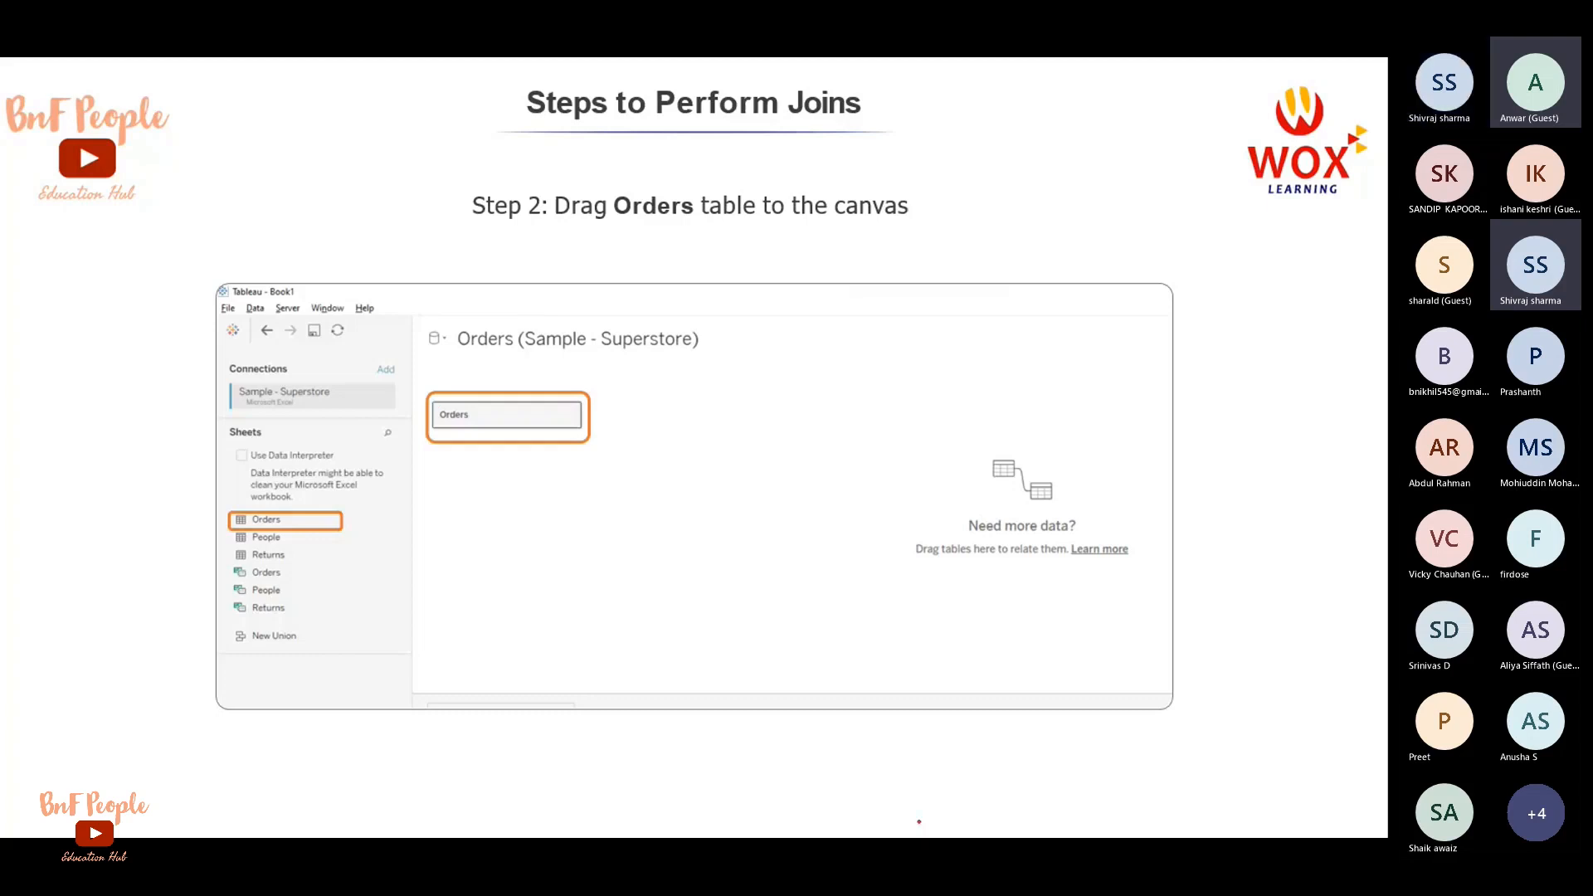
Step: Switch to Tableau and add the Orders sheet to the data source canvas
{"action": "key", "text": "alt+Tab"}
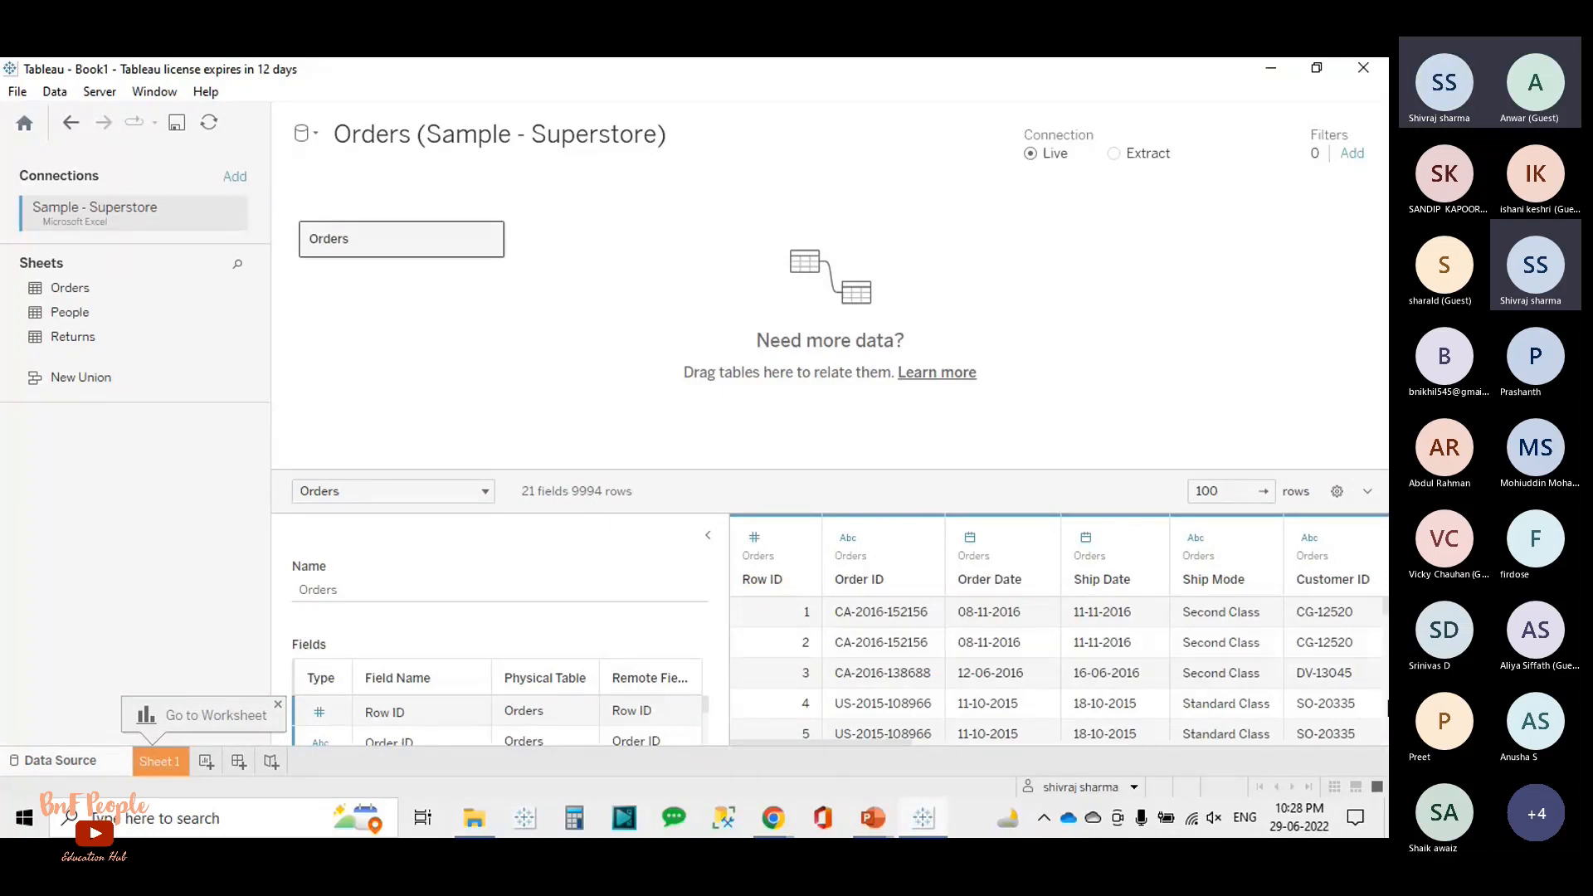
Step: Return to the slide show and review Steps 3 and 4 on opening Orders and joining Returns
{"action": "key", "text": "alt+Tab"}
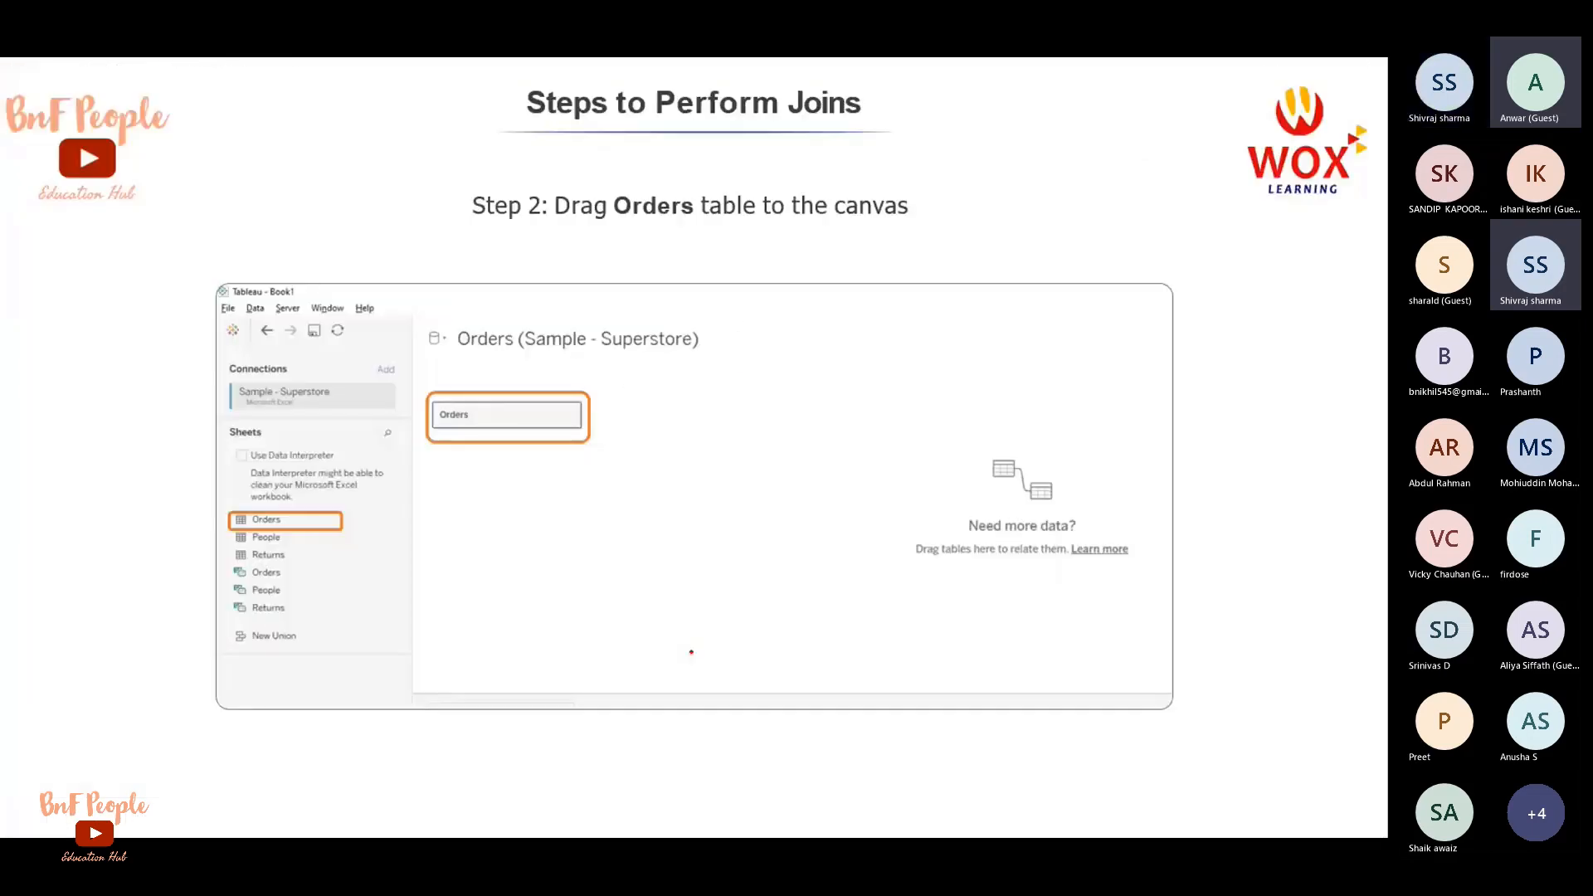
{"action": "key", "text": "Right"}
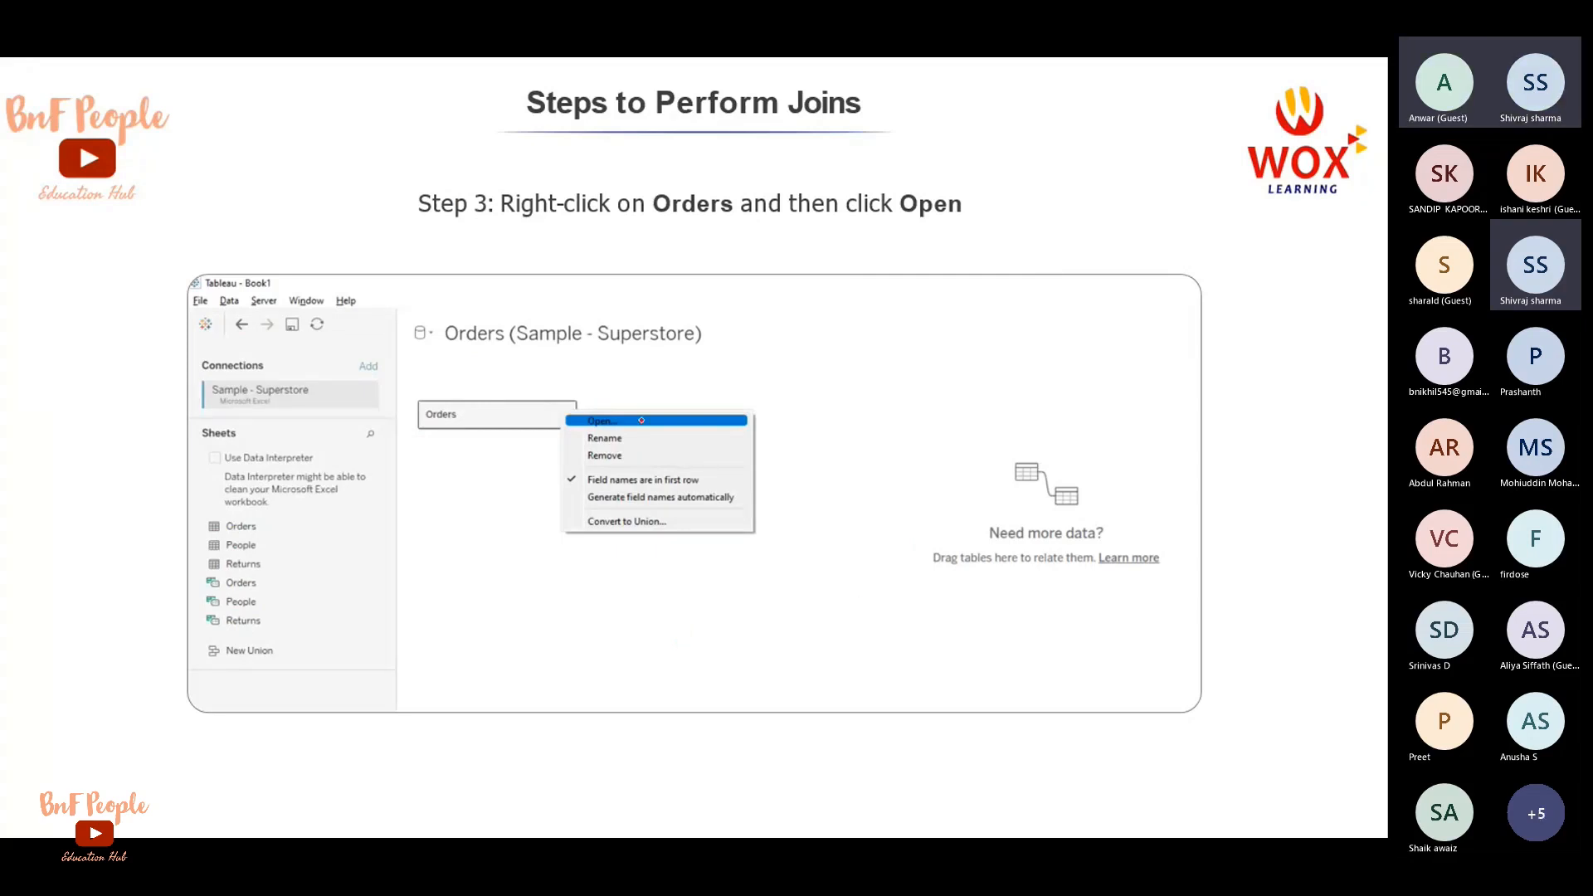
{"action": "key", "text": "Right"}
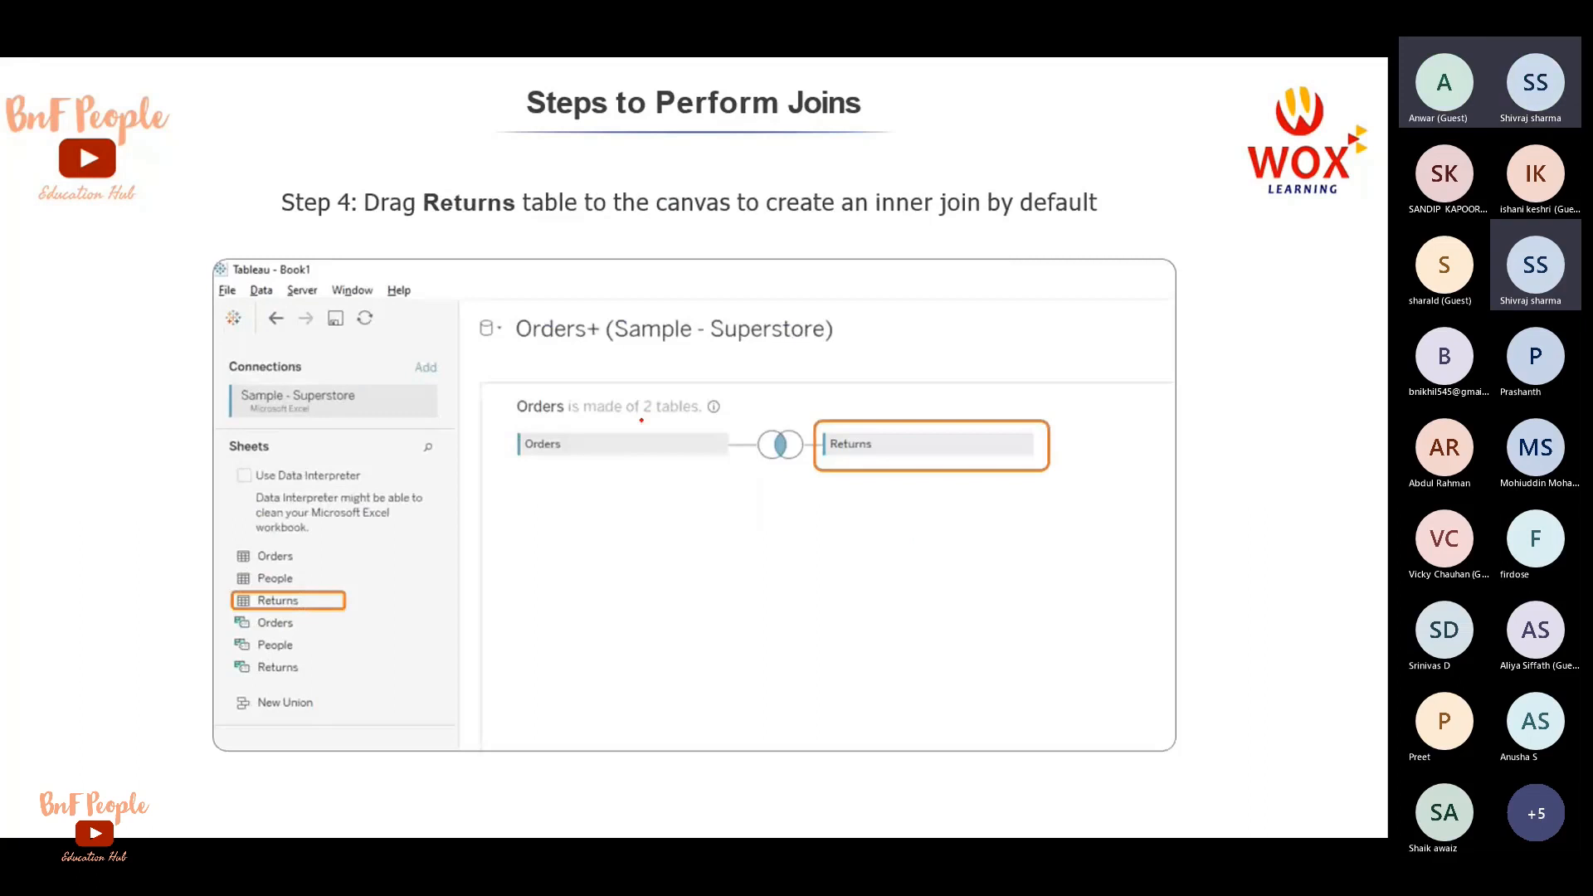
{"action": "key", "text": "Left"}
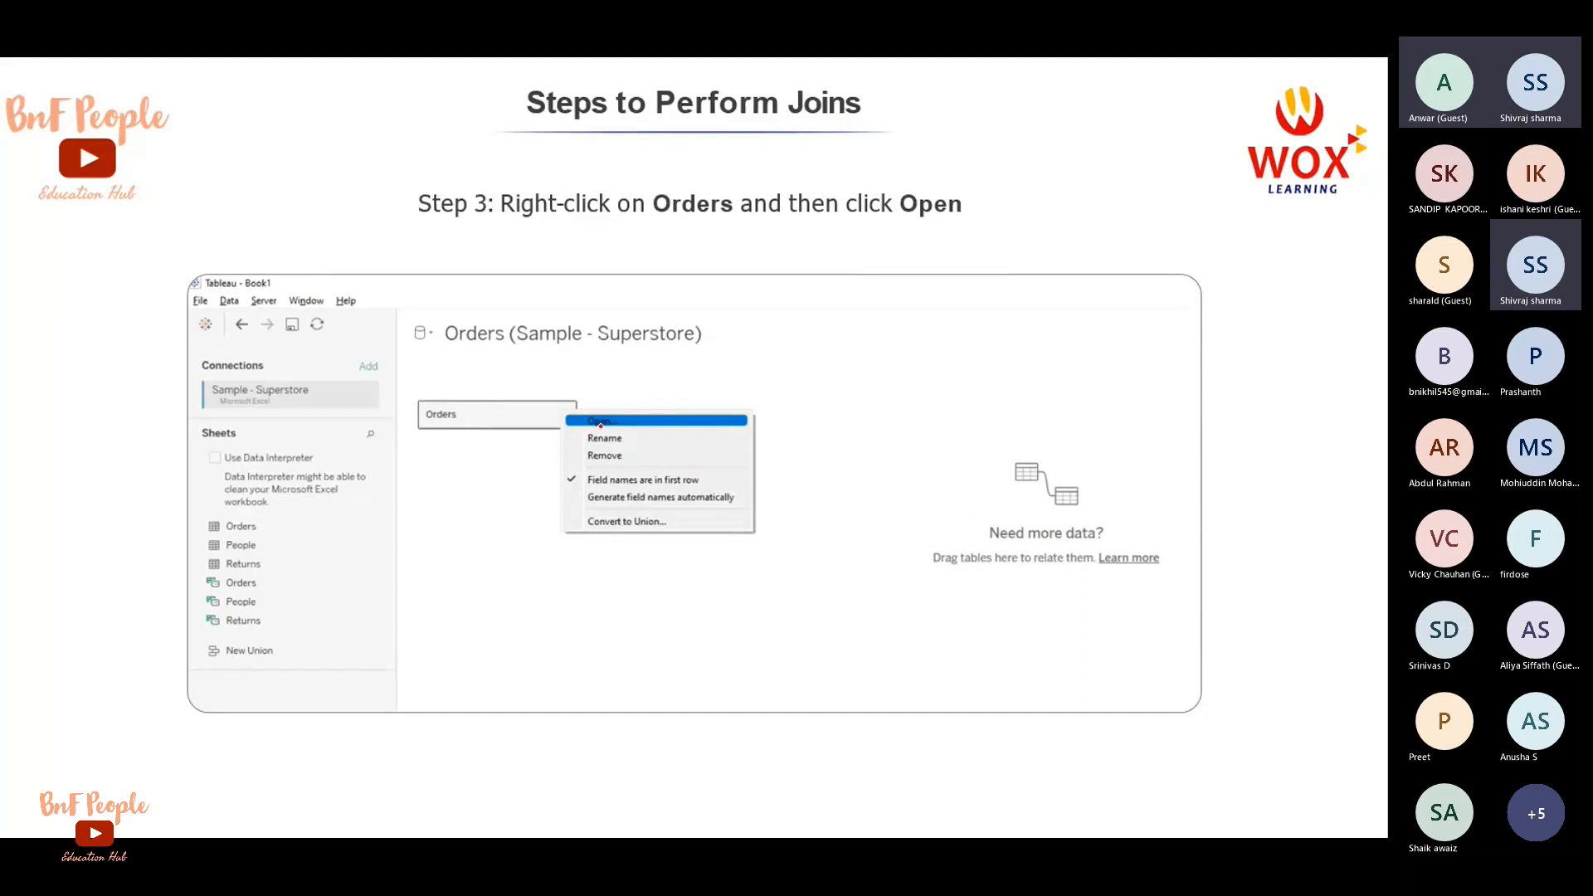
{"action": "key", "text": "Right"}
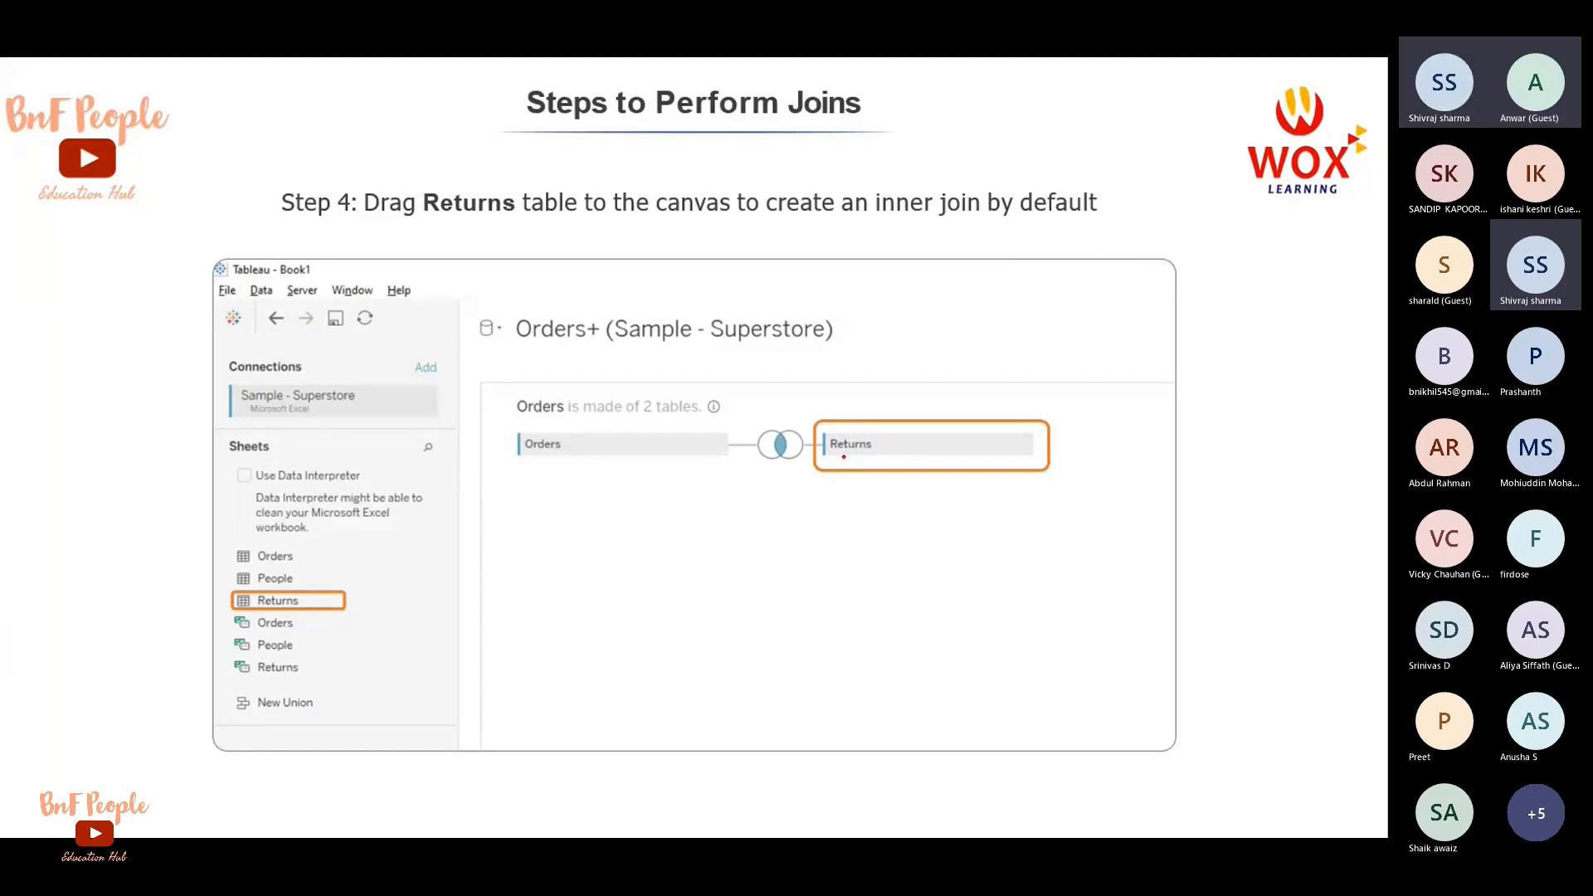
Step: Switch to Tableau, open the Orders table on the canvas, and add Returns beside it as an inner join
{"action": "key", "text": "alt+Tab"}
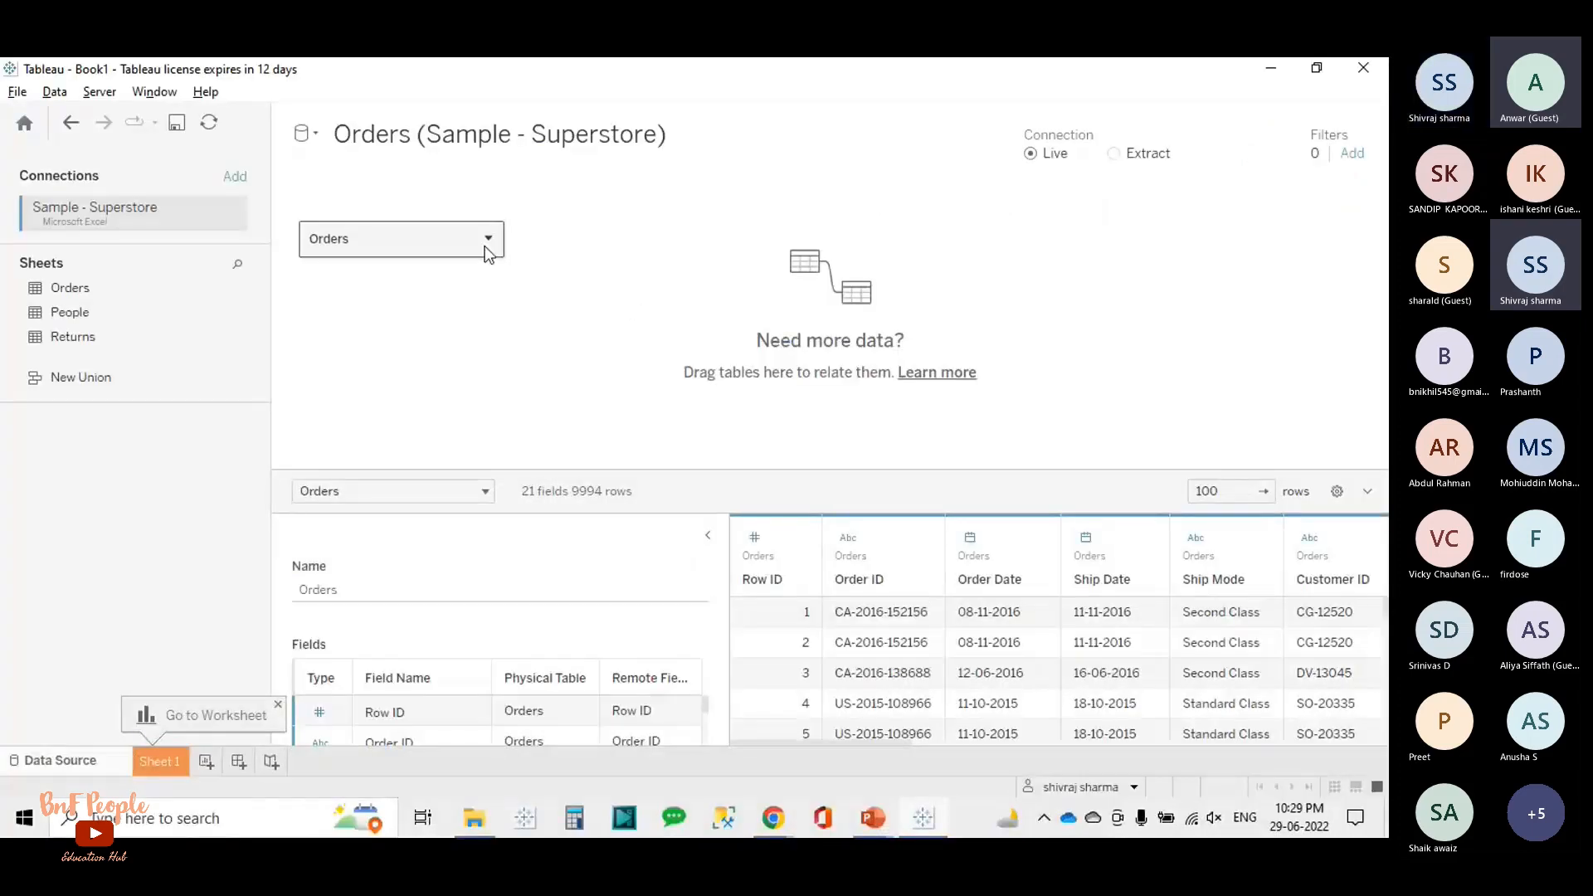
{"action": "right_click", "coordinate": [450, 243]}
{"action": "left_click", "coordinate": [490, 250]}
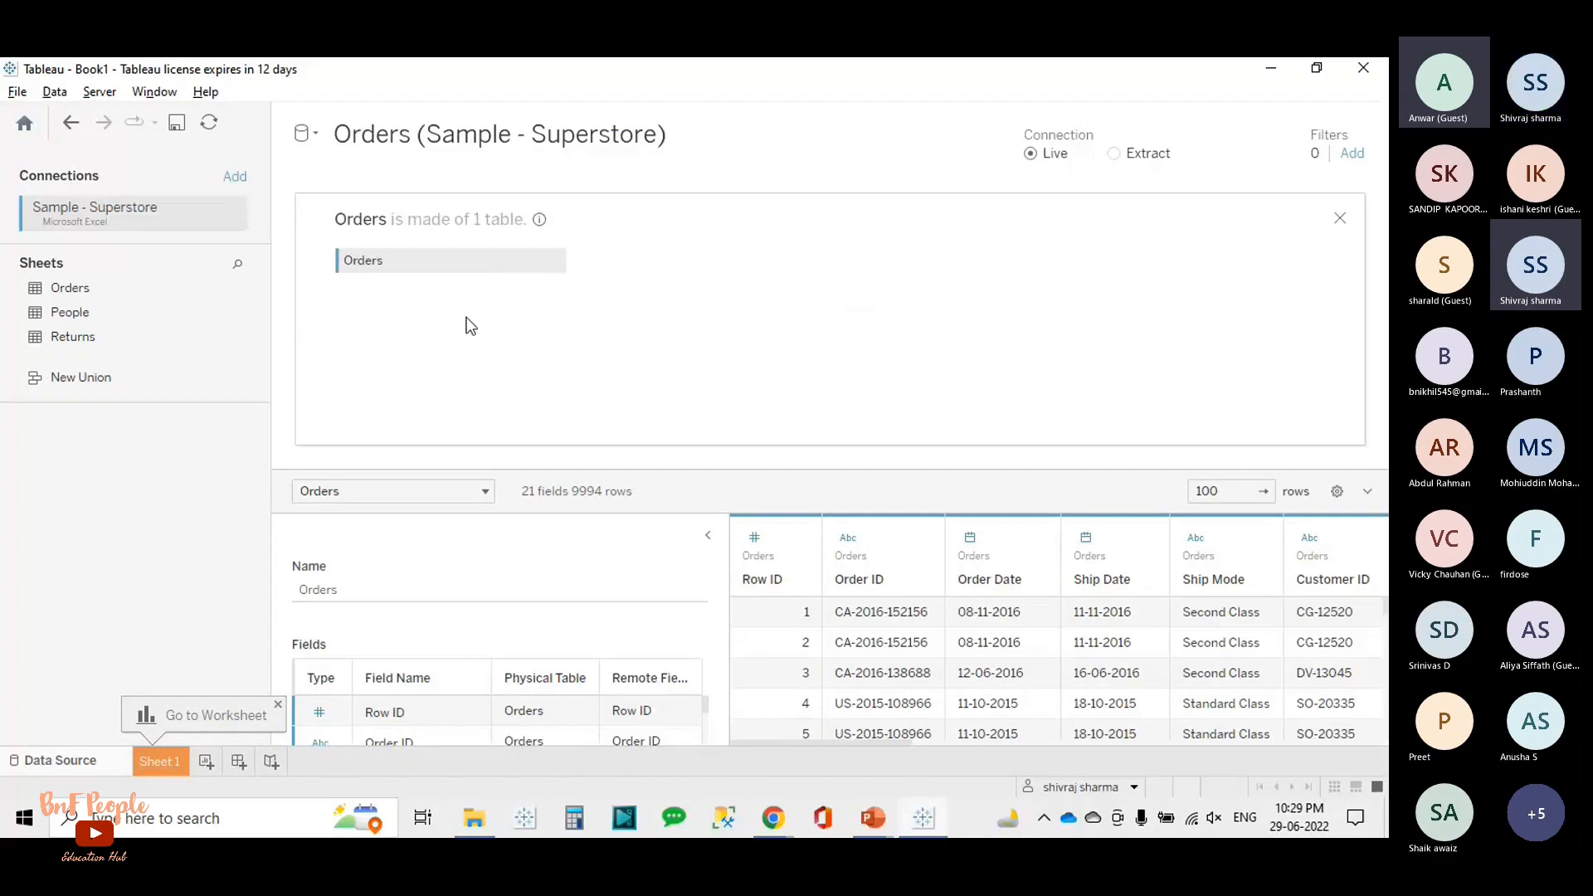
{"action": "left_click_drag", "start_coordinate": [68, 337], "coordinate": [656, 259]}
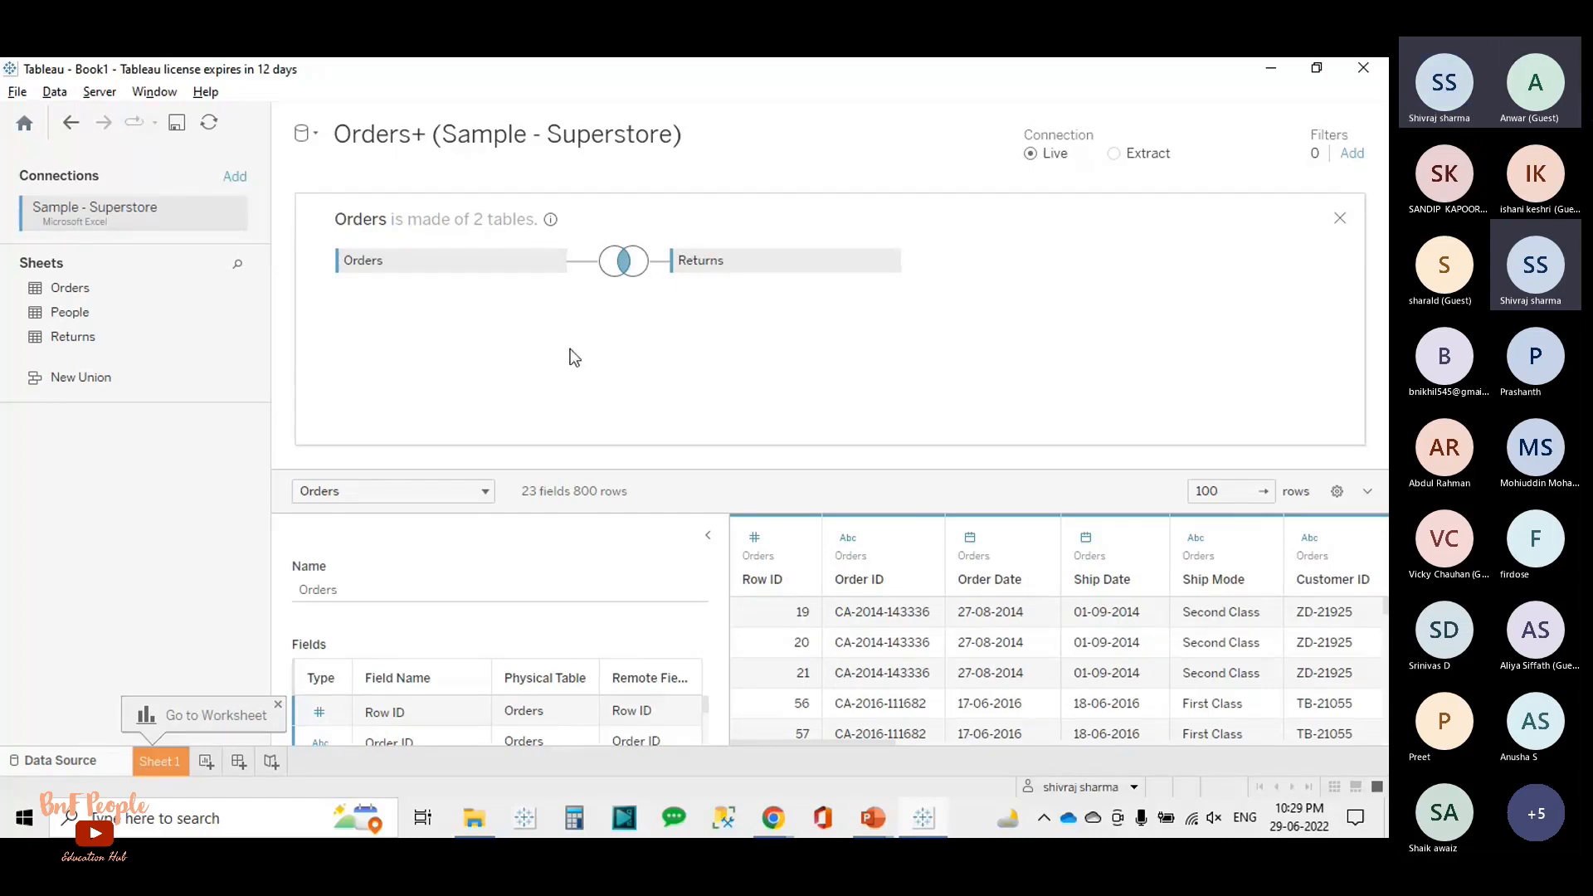
{"action": "scroll", "coordinate": [570, 351], "scroll_direction": "up", "scroll_amount": 3}
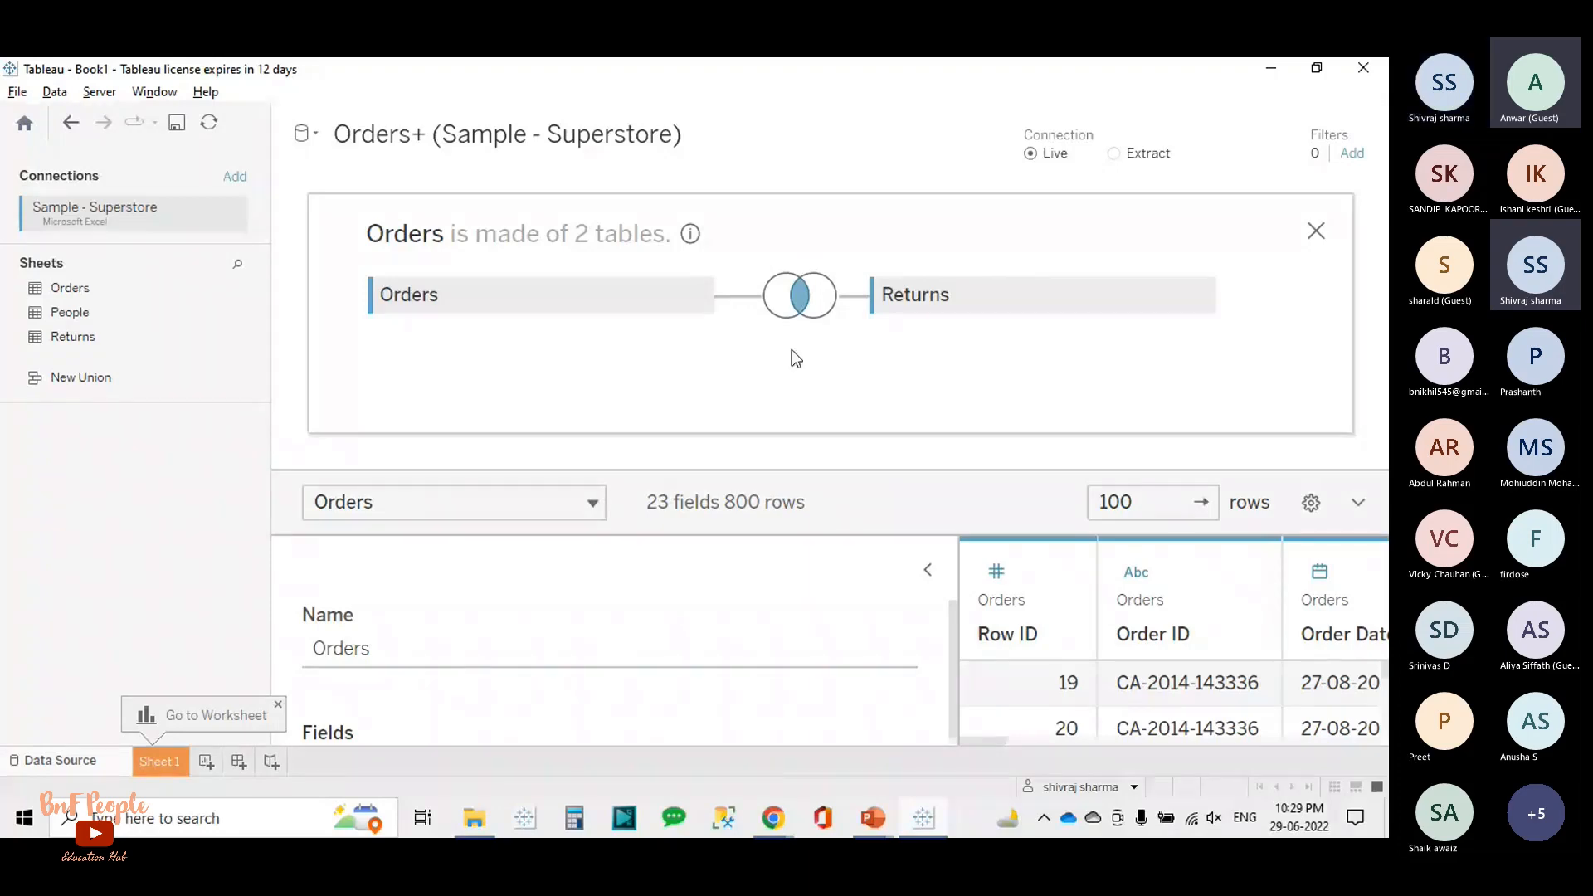
{"action": "mouse_move", "coordinate": [798, 325]}
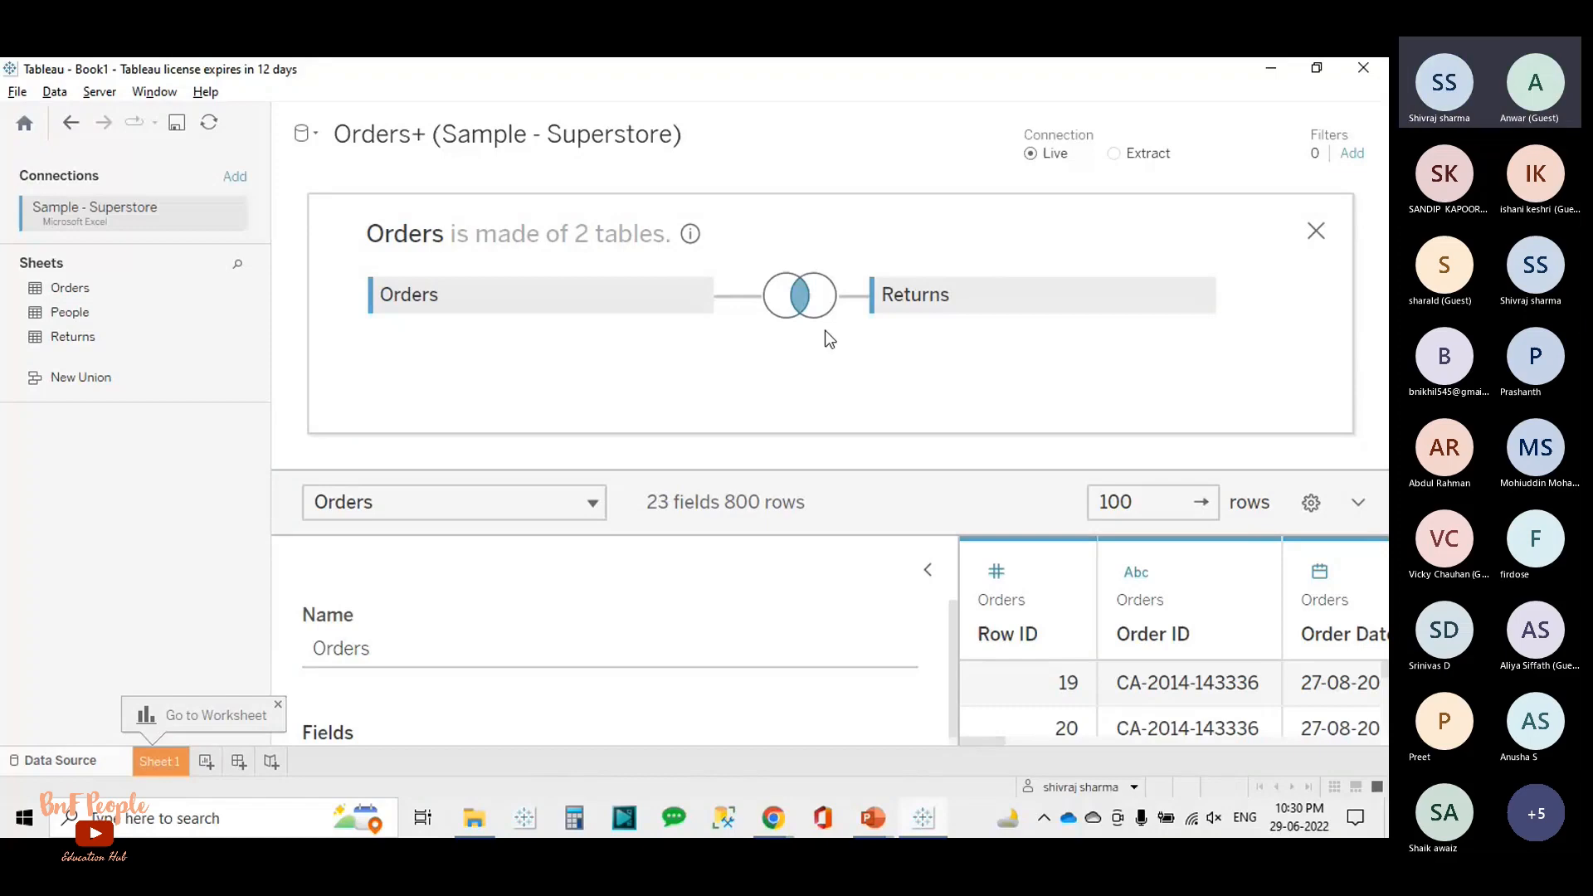
Step: Review the Order ID join clause between Orders and Returns, and change the join type to Left
{"action": "left_click", "coordinate": [804, 299]}
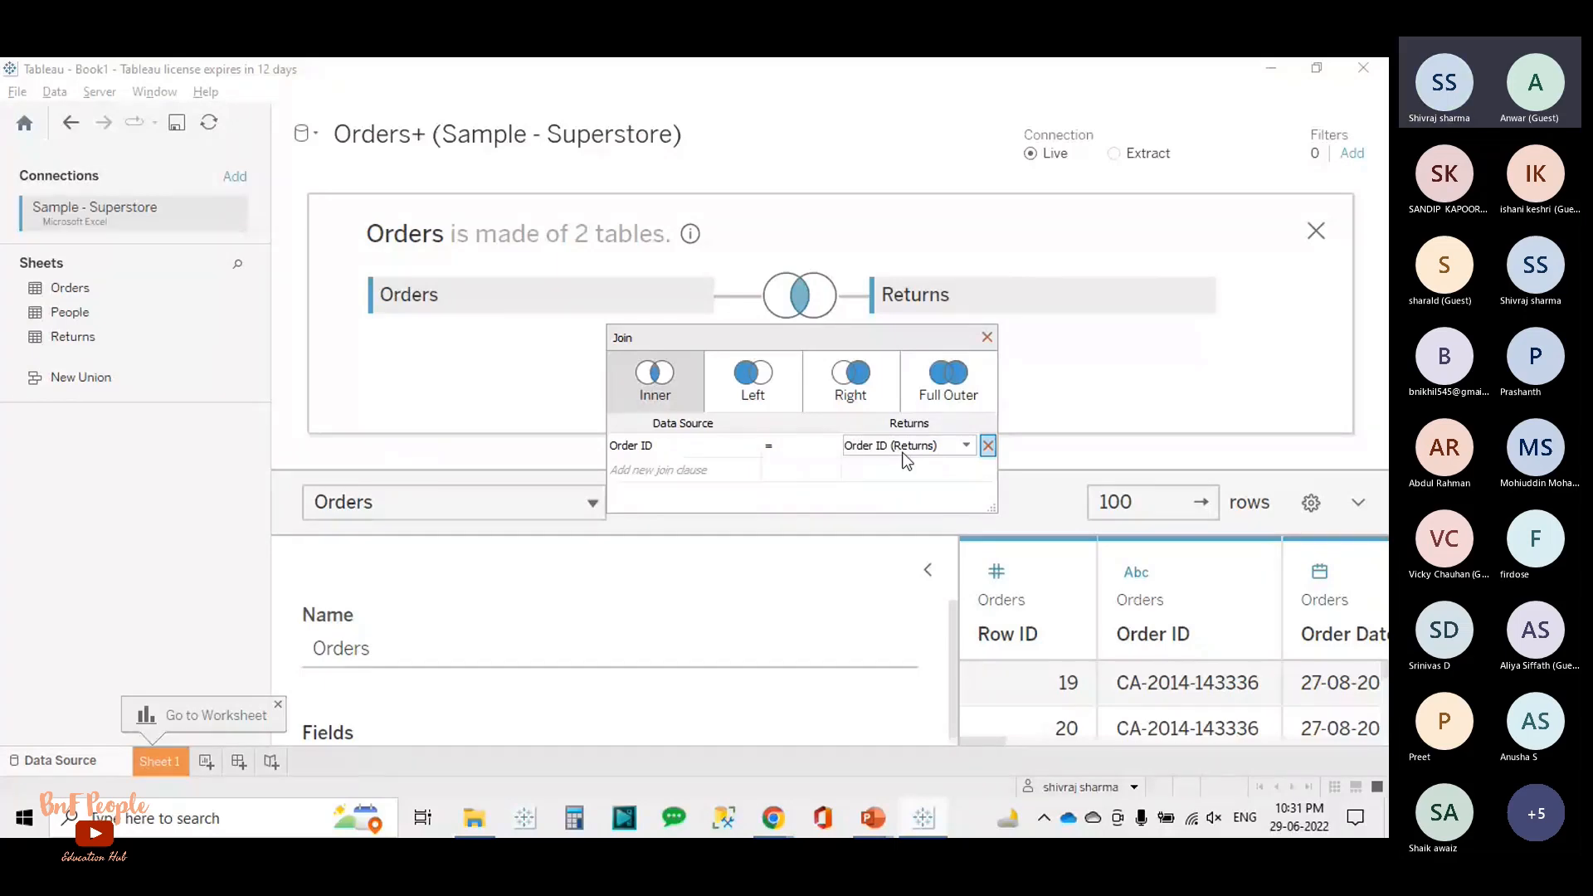
{"action": "left_click", "coordinate": [986, 336]}
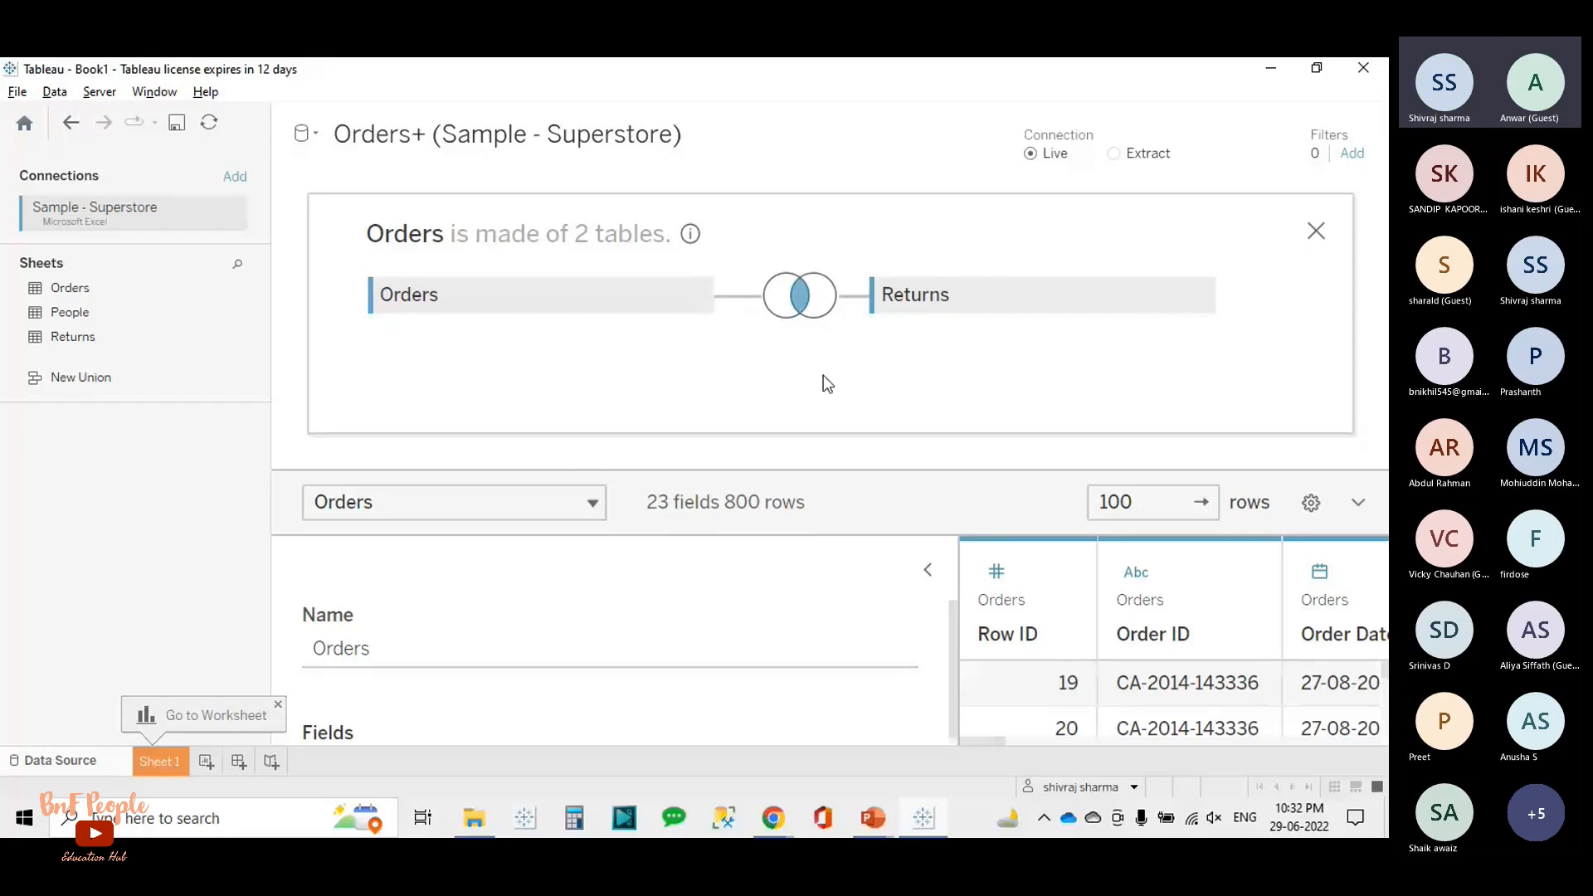
{"action": "left_click", "coordinate": [799, 295]}
{"action": "left_click", "coordinate": [768, 389]}
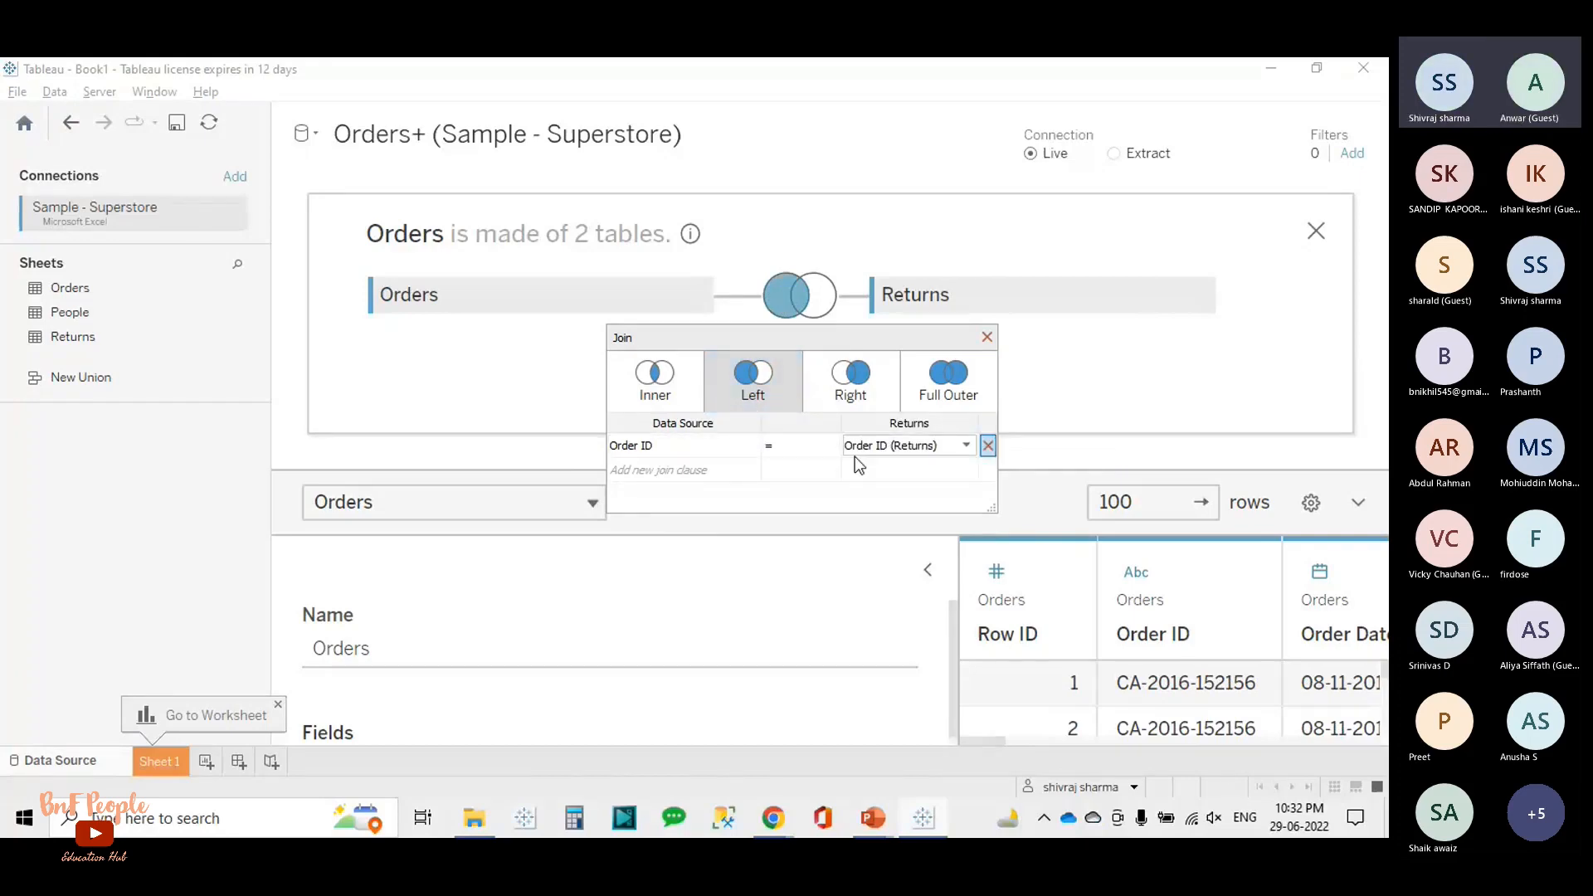
{"action": "left_click", "coordinate": [987, 339]}
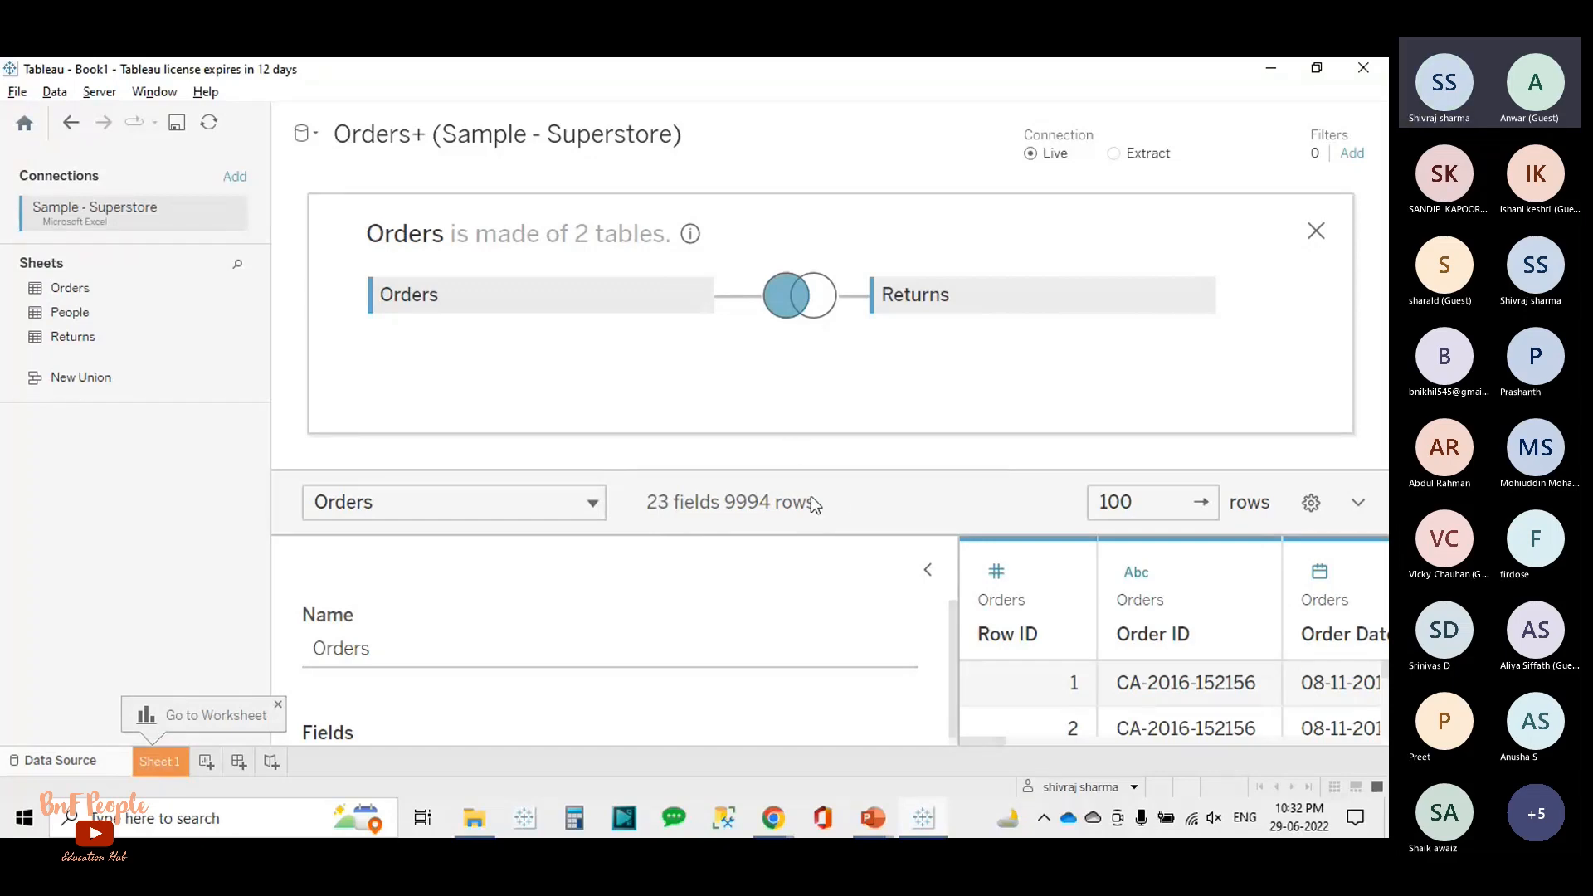
Step: Change the join between Orders and Returns to a Right join
{"action": "left_click", "coordinate": [783, 296]}
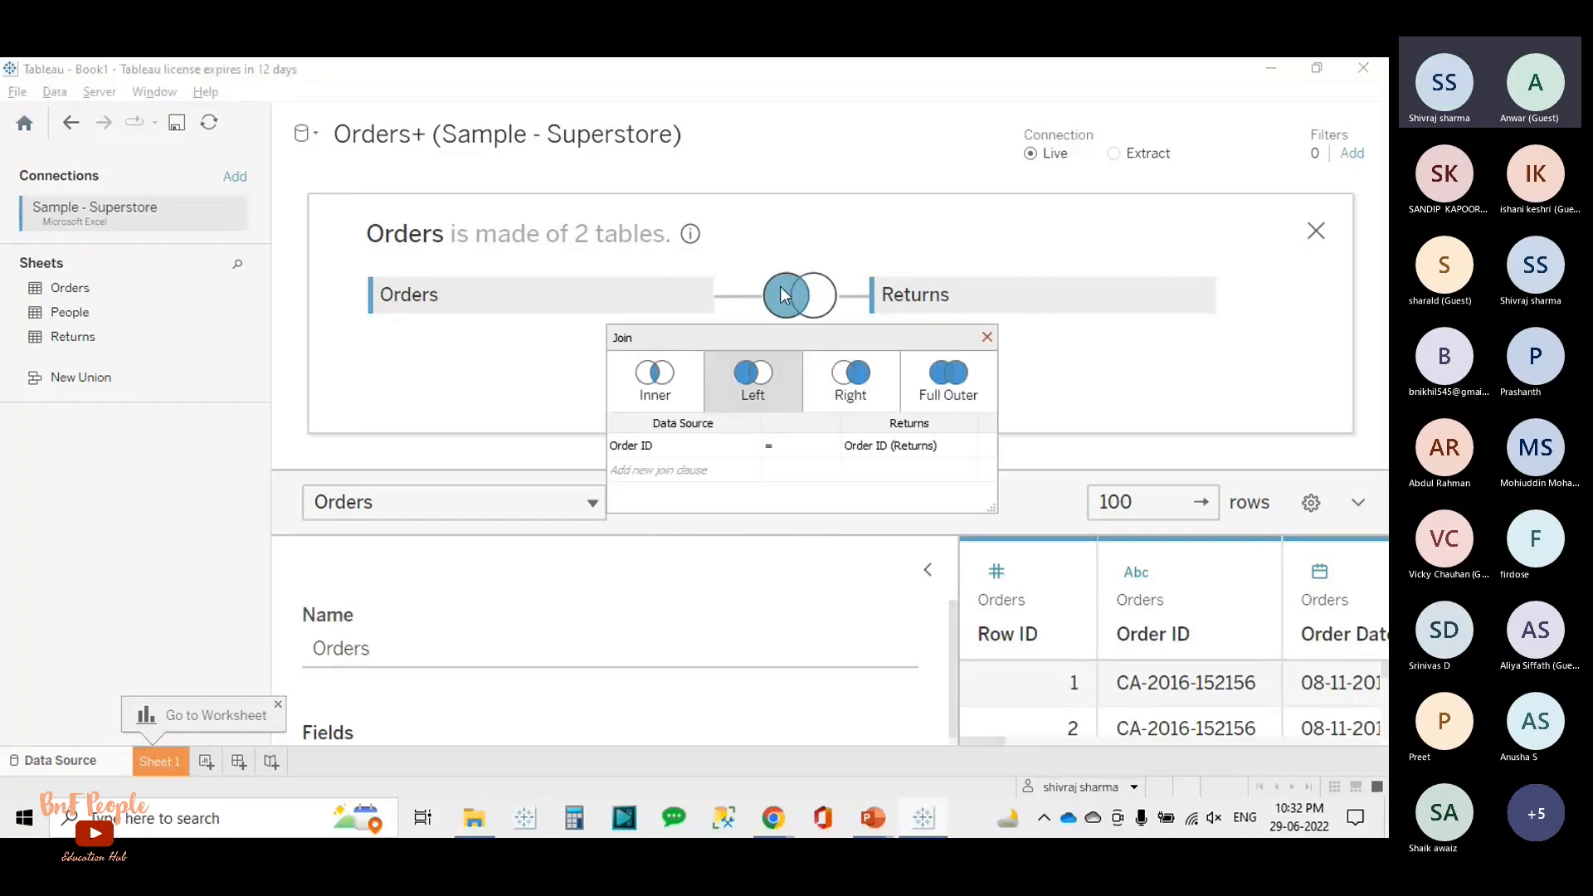
{"action": "left_click", "coordinate": [857, 385]}
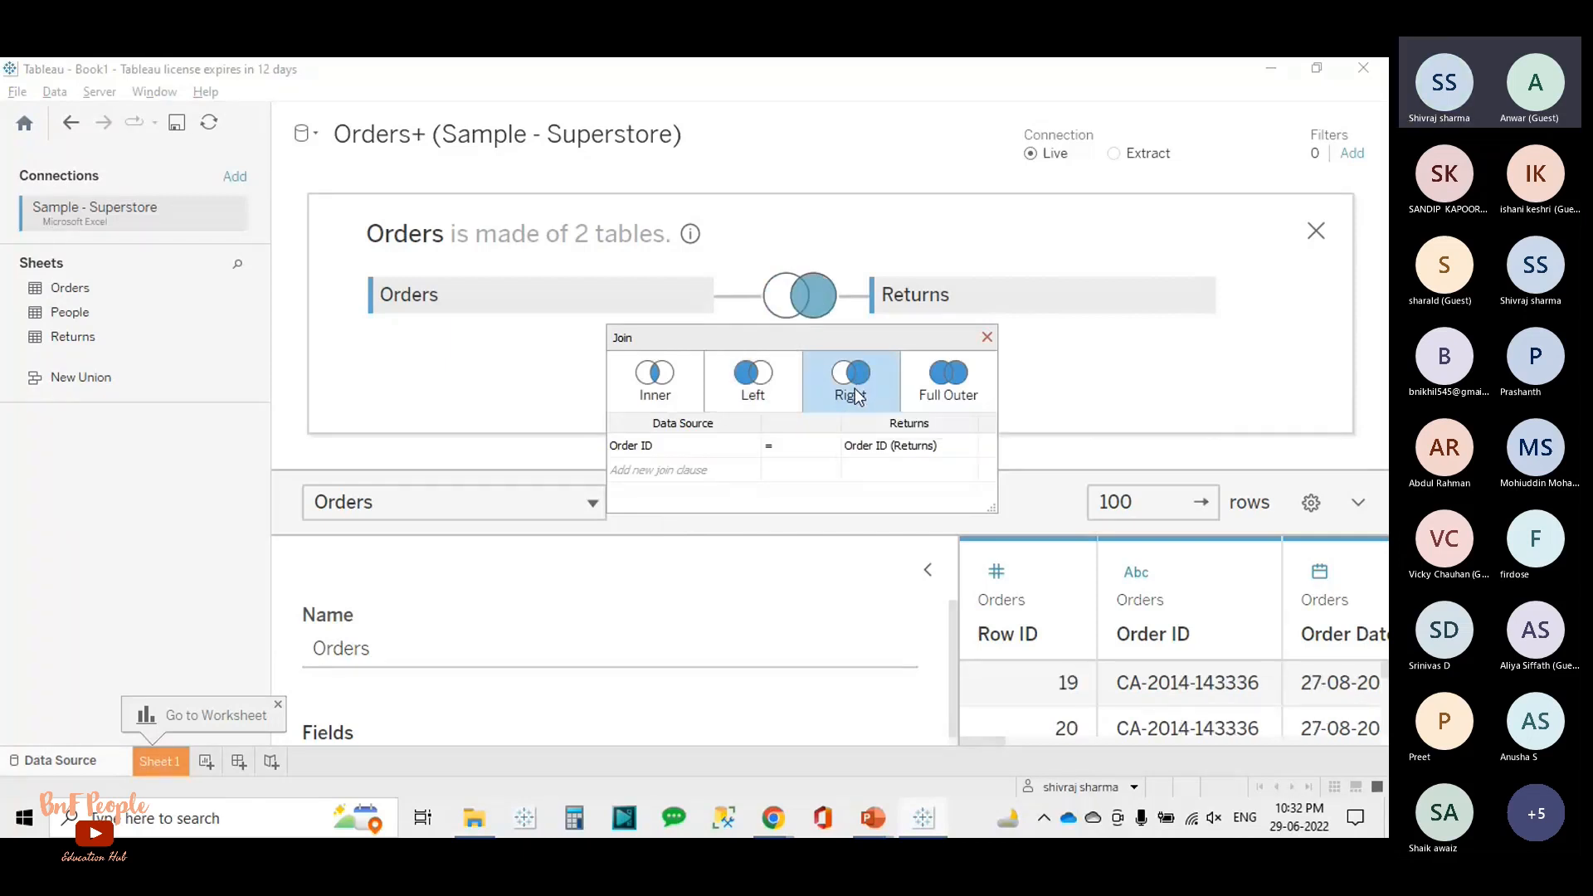
{"action": "left_click", "coordinate": [987, 338]}
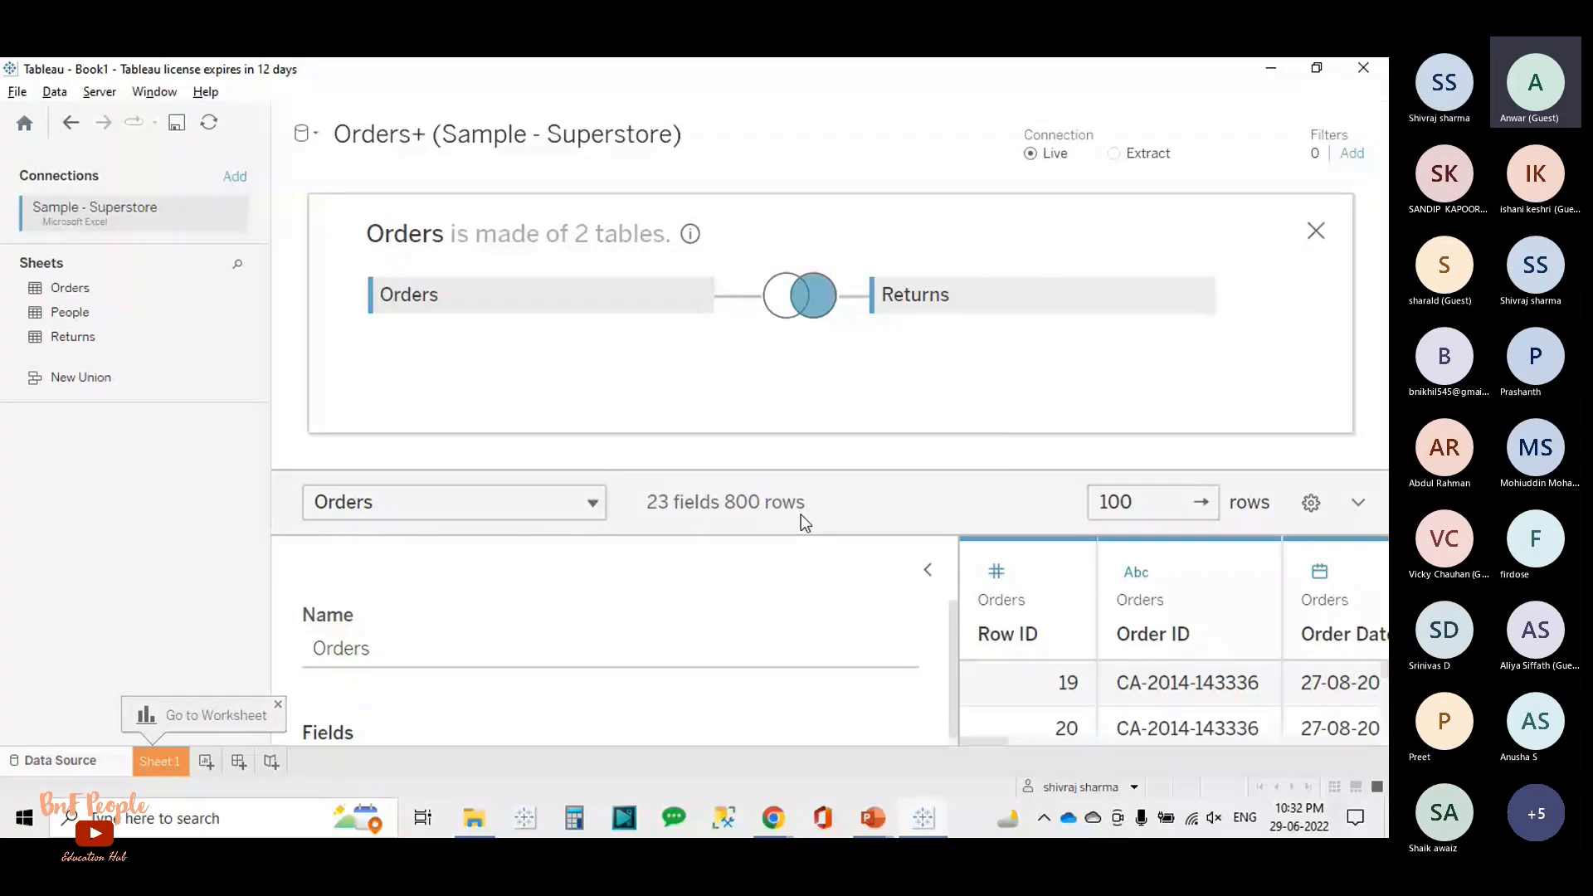
Step: Change the join between Orders and Returns to a Full Outer join
{"action": "left_click", "coordinate": [808, 306]}
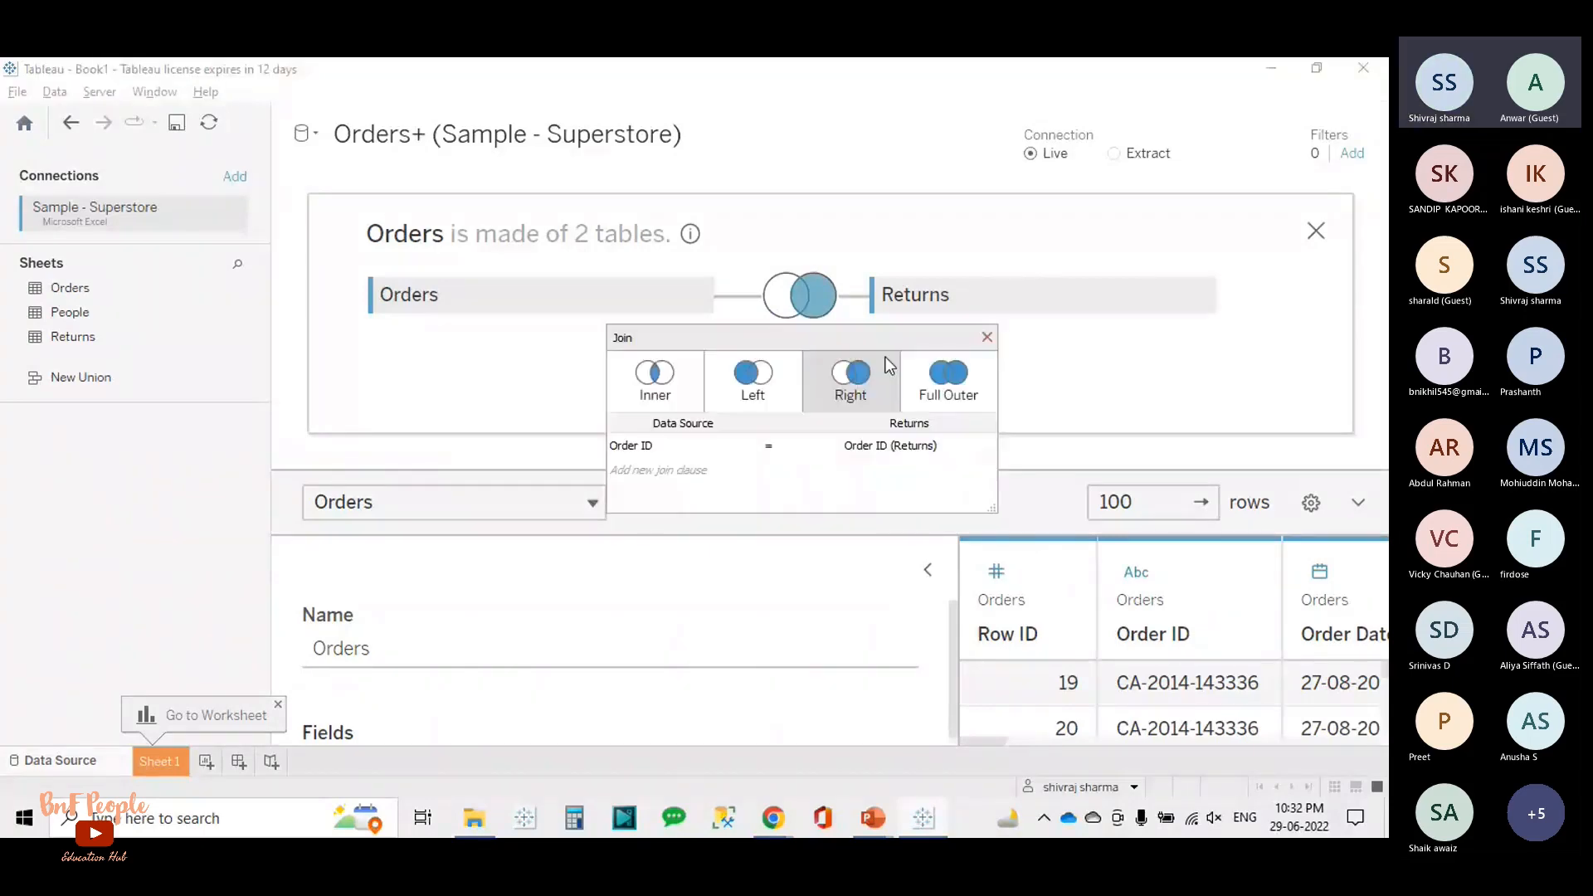
{"action": "left_click", "coordinate": [958, 403]}
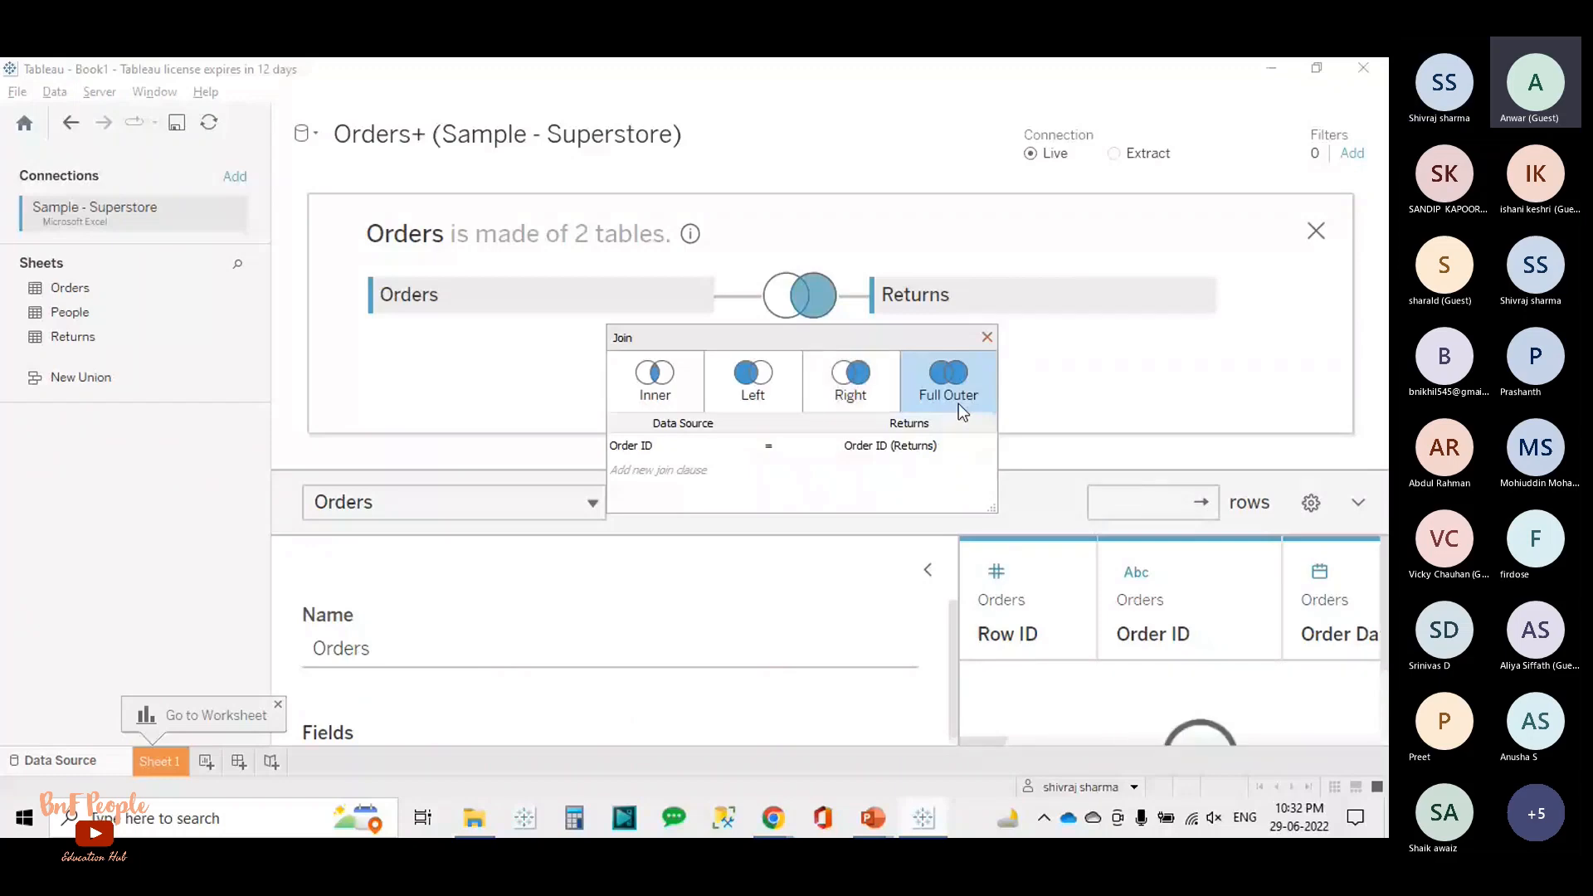
{"action": "left_click", "coordinate": [988, 338]}
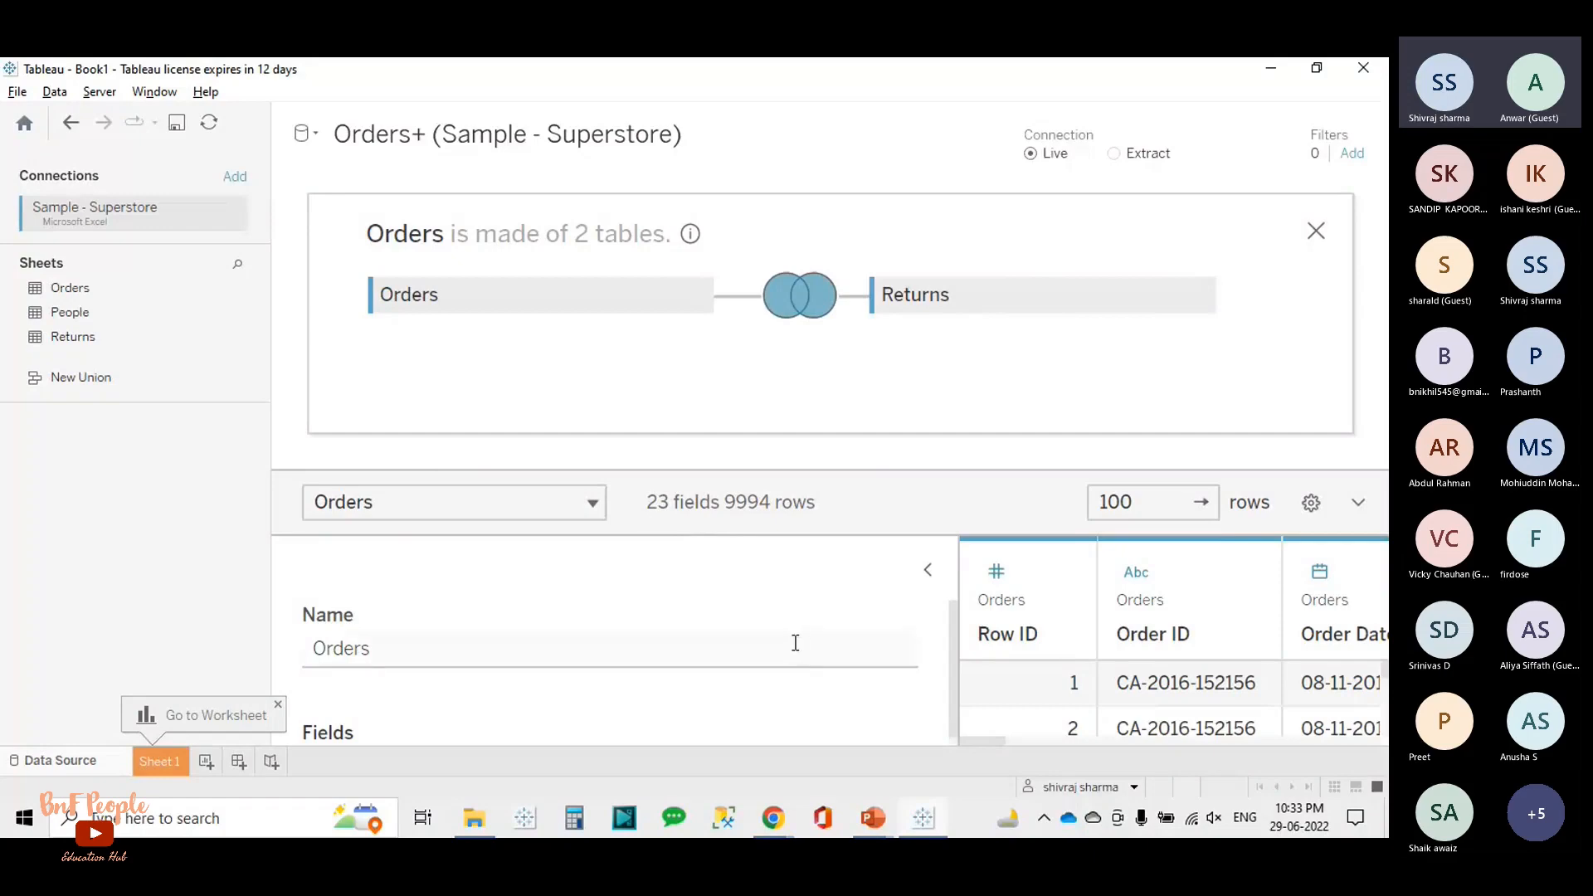
Step: Switch to the PowerPoint slide show, preview Step 5 on join criteria and type, and go back to Step 4
{"action": "left_click", "coordinate": [873, 818]}
{"action": "left_click", "coordinate": [903, 787]}
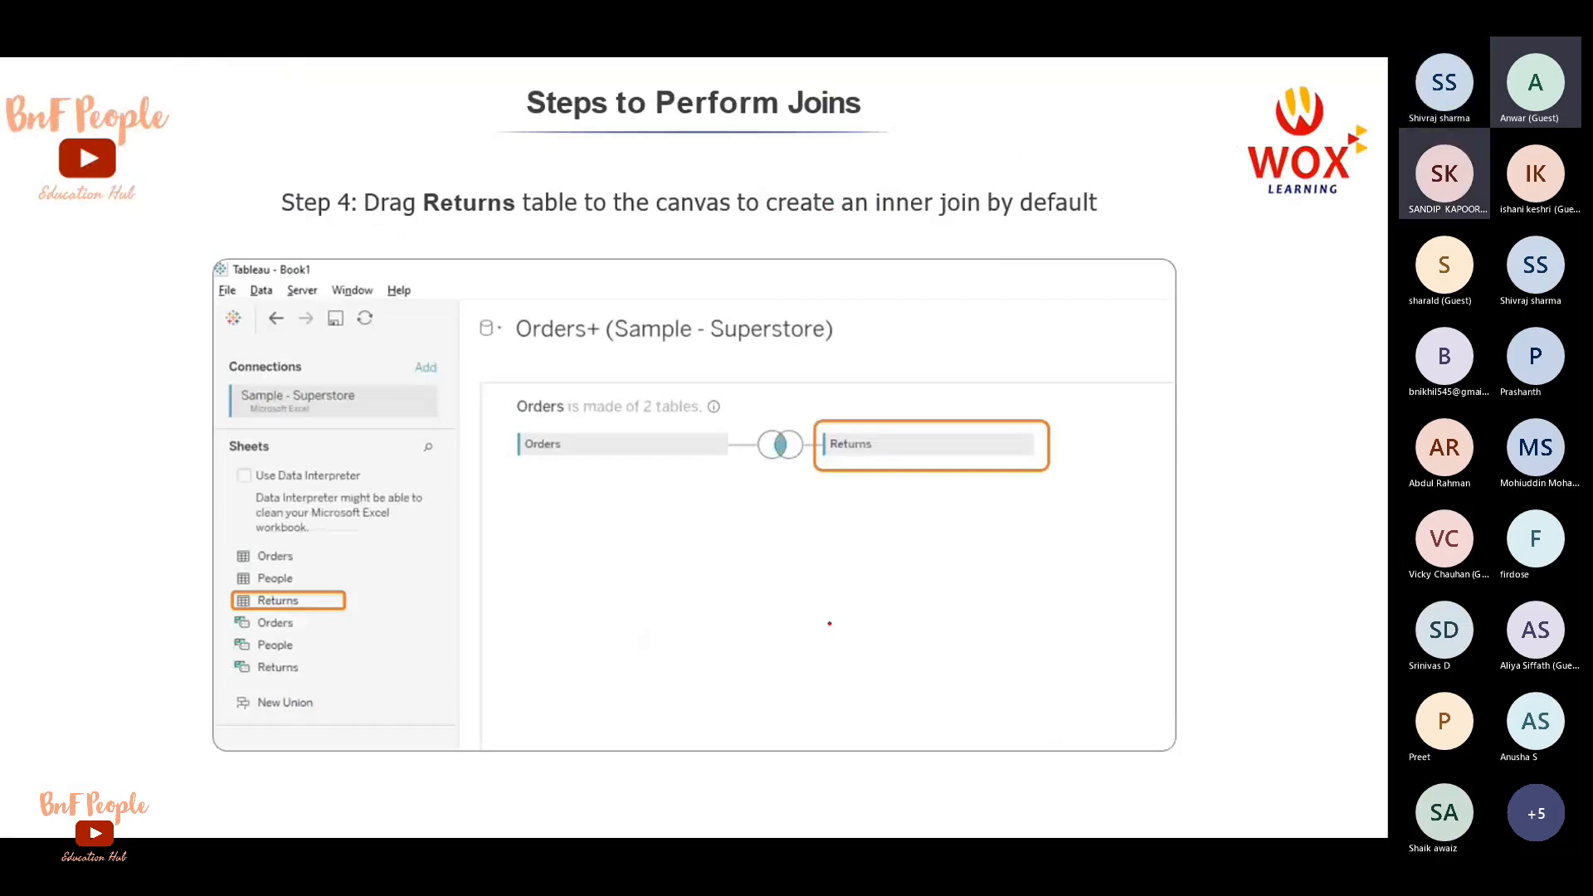
{"action": "key", "text": "Right"}
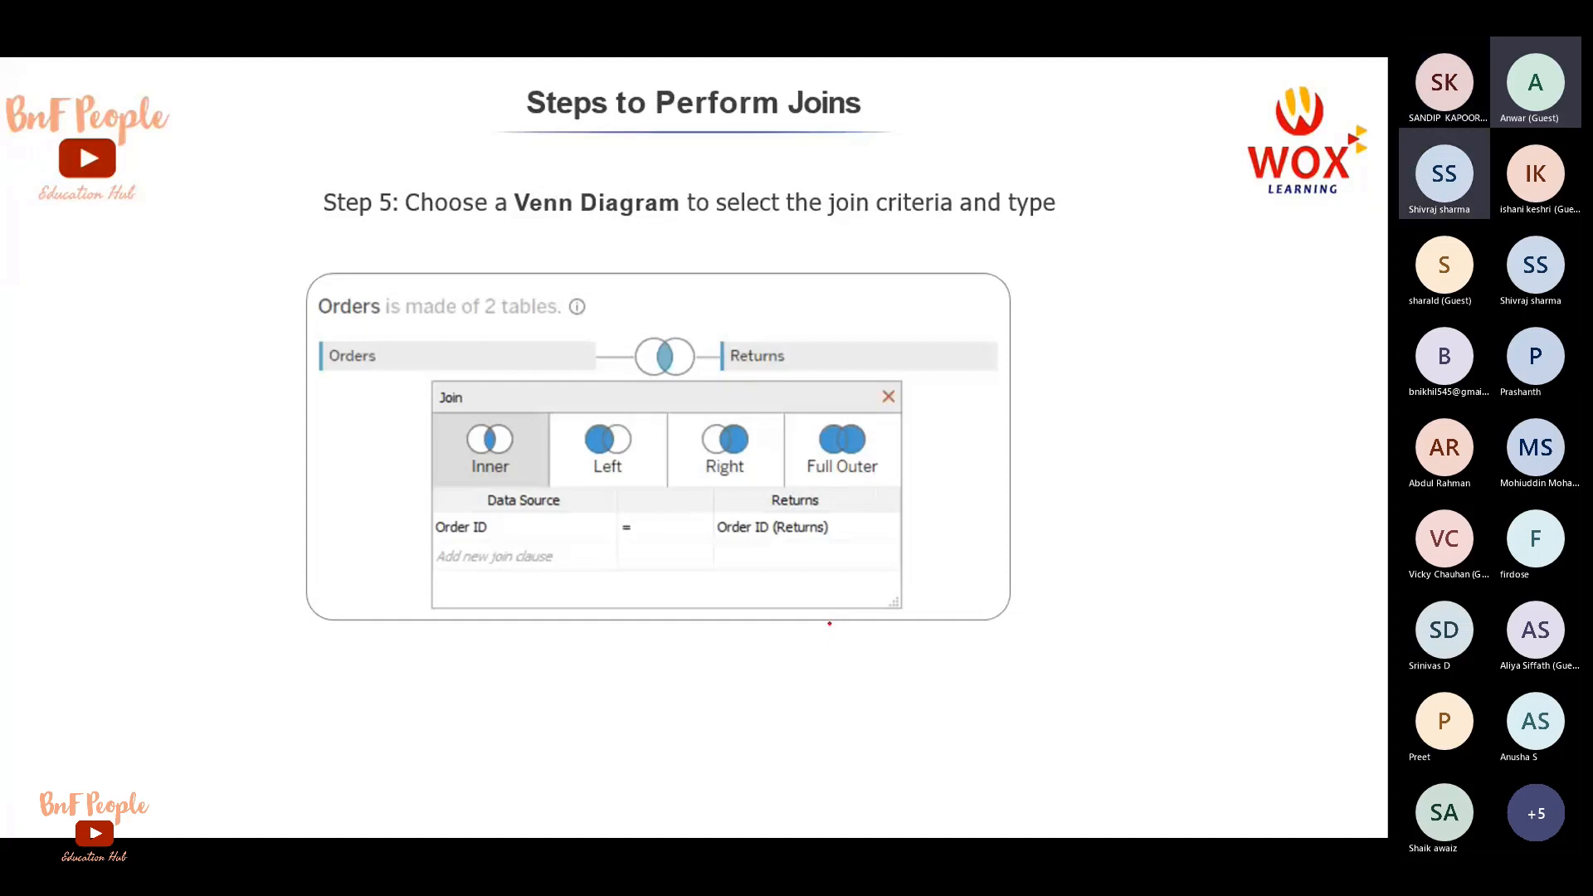
{"action": "key", "text": "Left"}
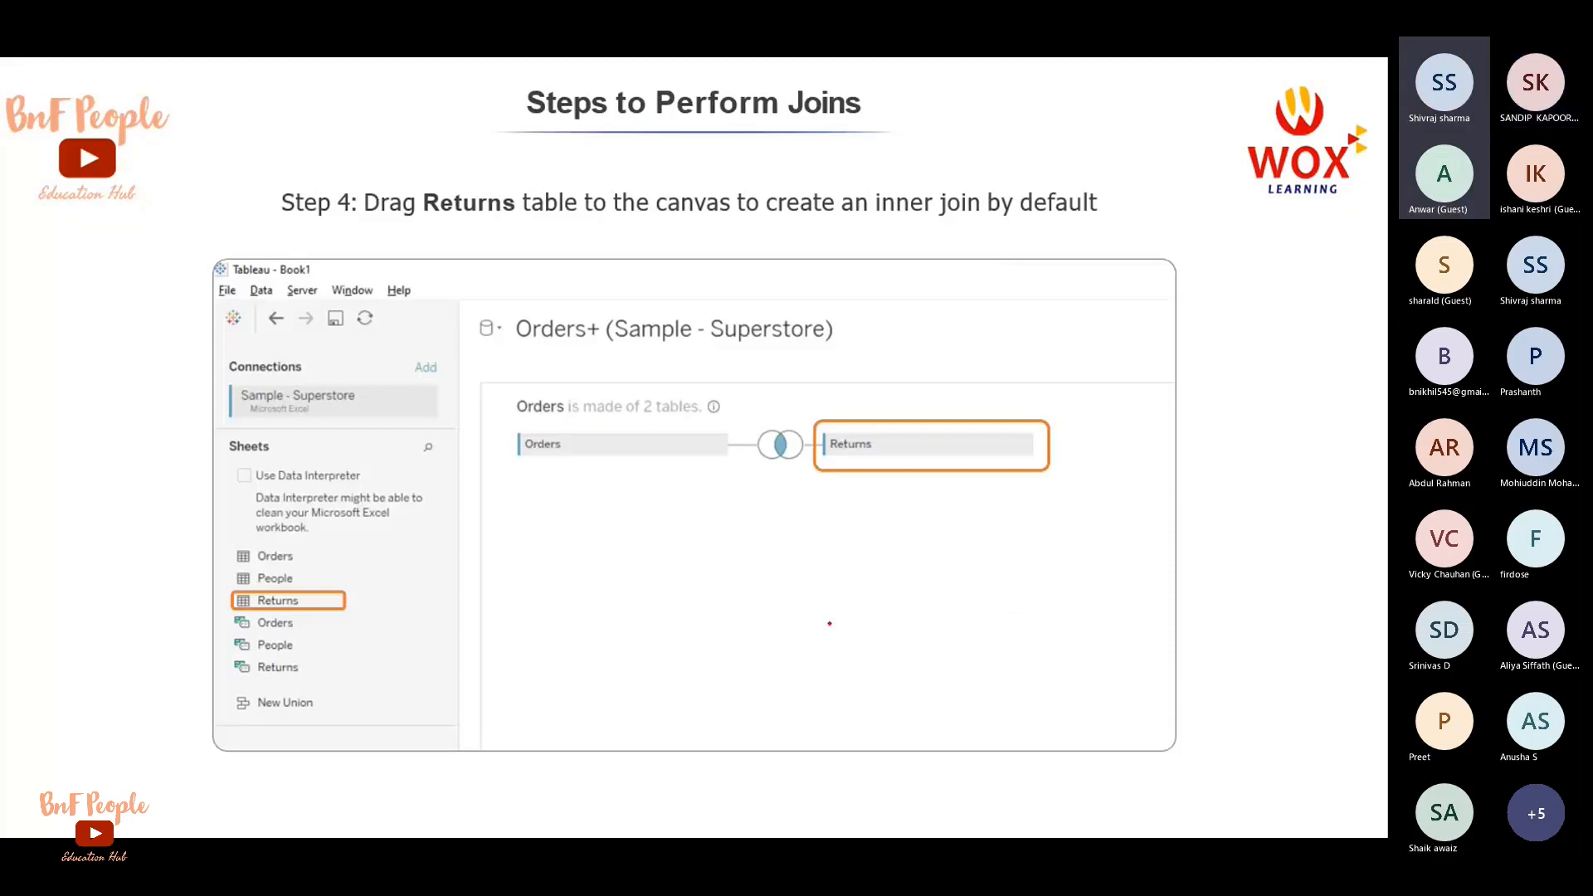
Step: Switch to Tableau and set the join between Orders and Returns back to Inner
{"action": "key", "text": "alt+Tab"}
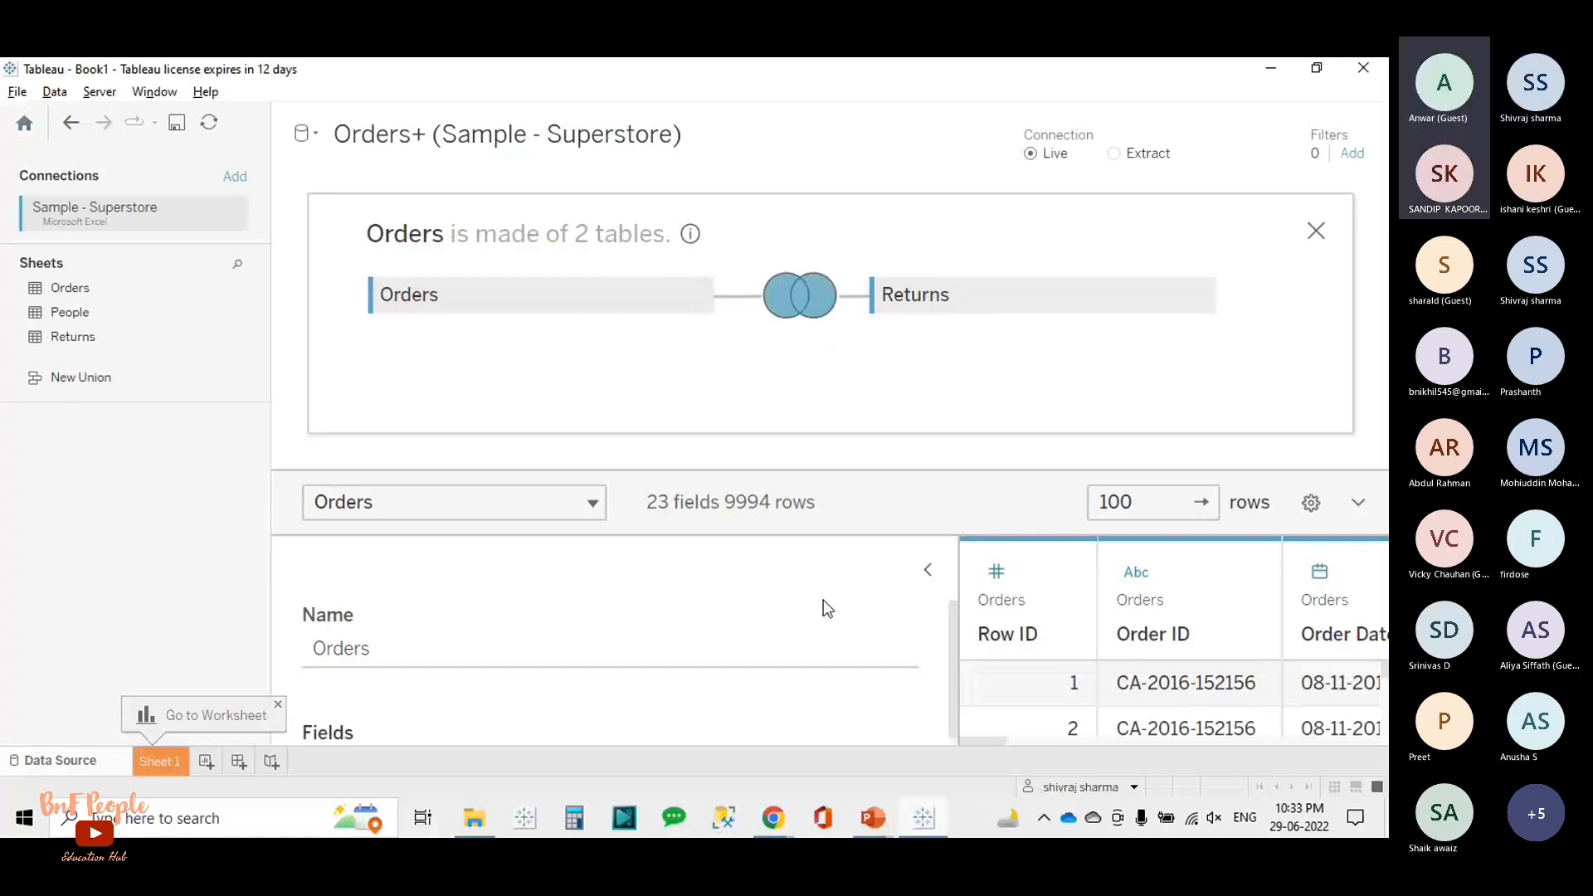
{"action": "left_click", "coordinate": [795, 303]}
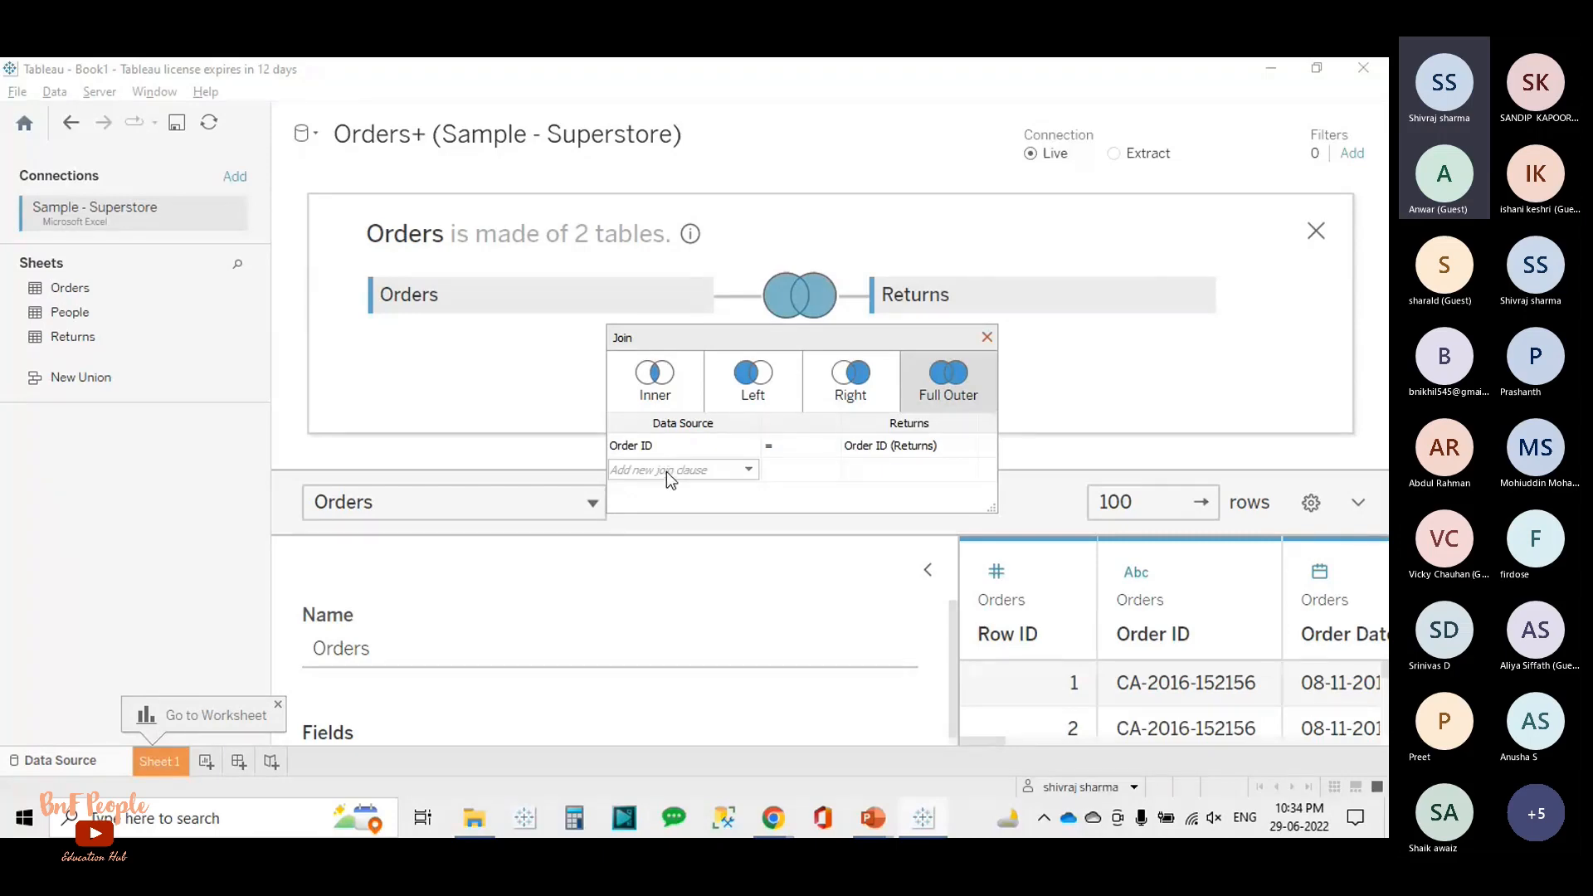
{"action": "left_click", "coordinate": [669, 381]}
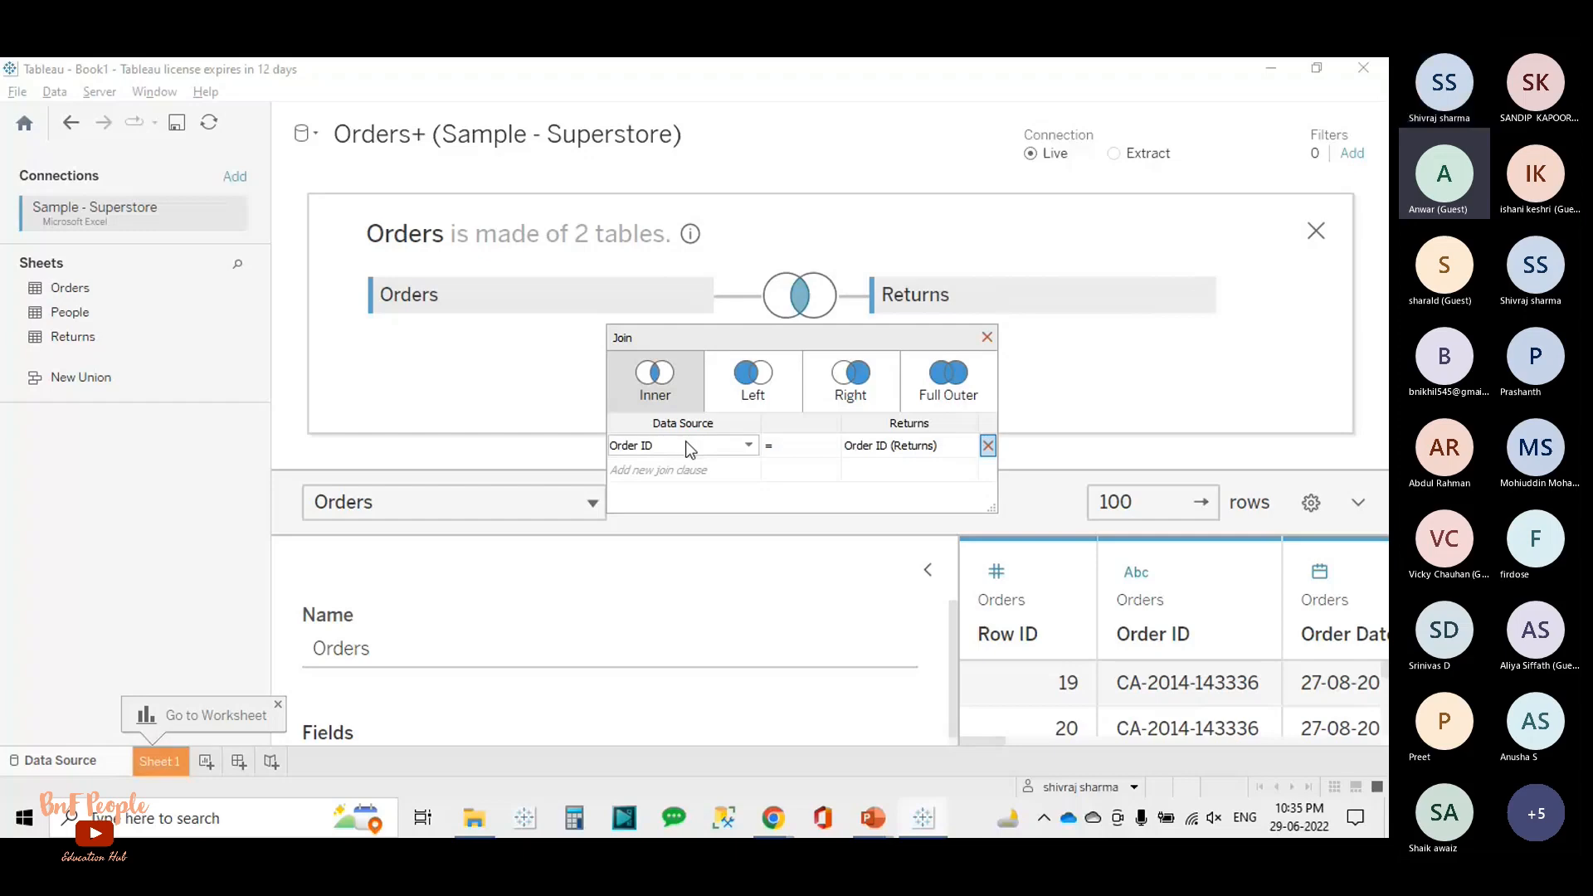
Step: Try a second join clause on Sub-Category, look at the matching Returns fields, and remove the clause
{"action": "left_click", "coordinate": [702, 470]}
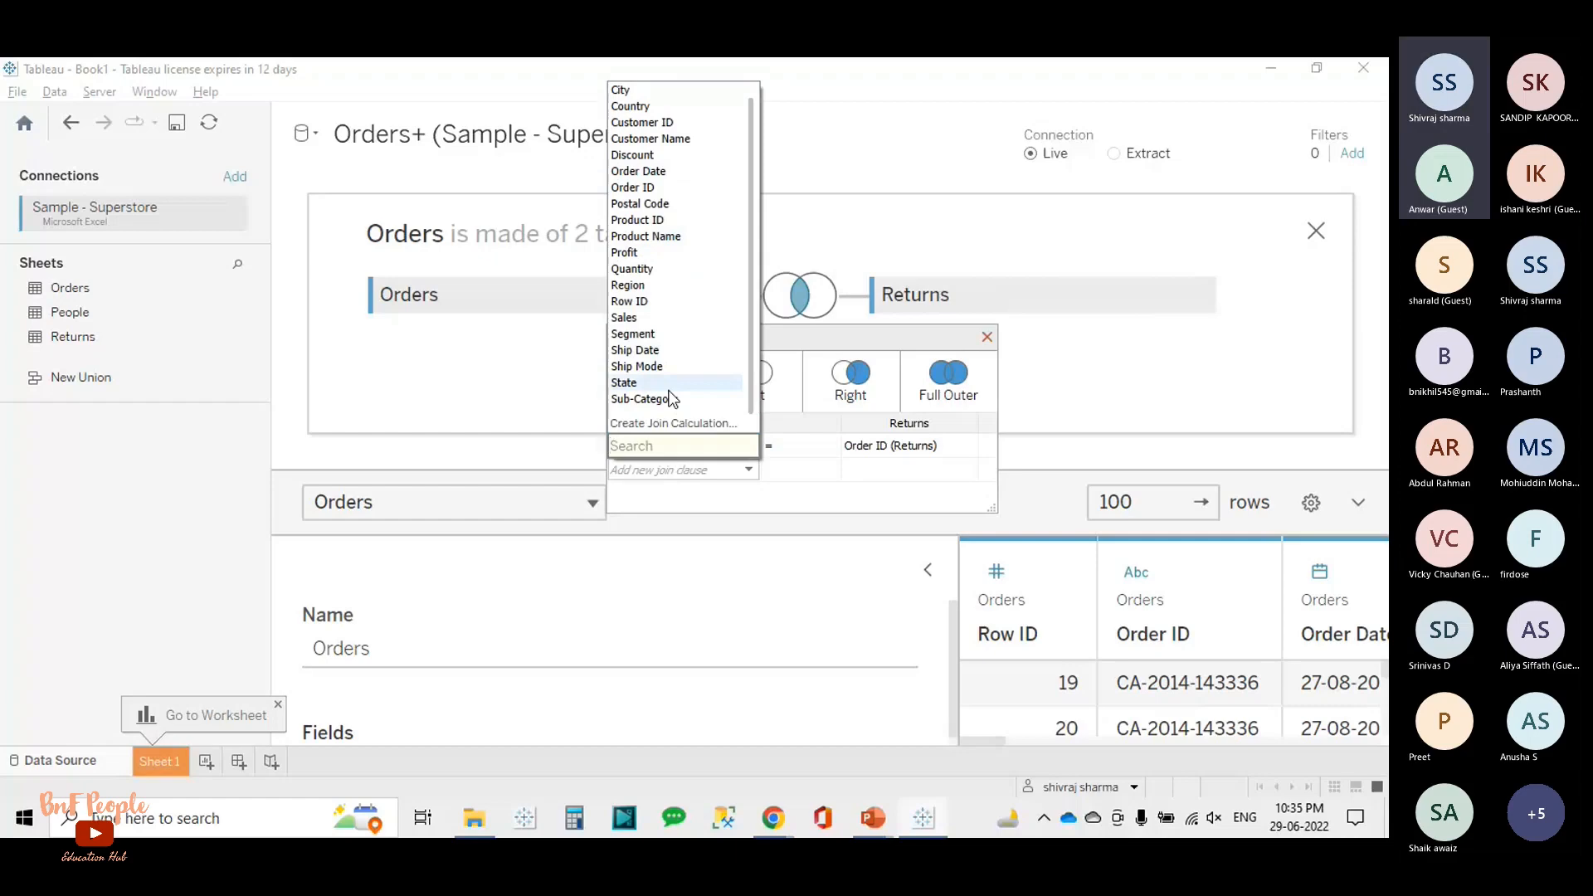
{"action": "left_click", "coordinate": [664, 400]}
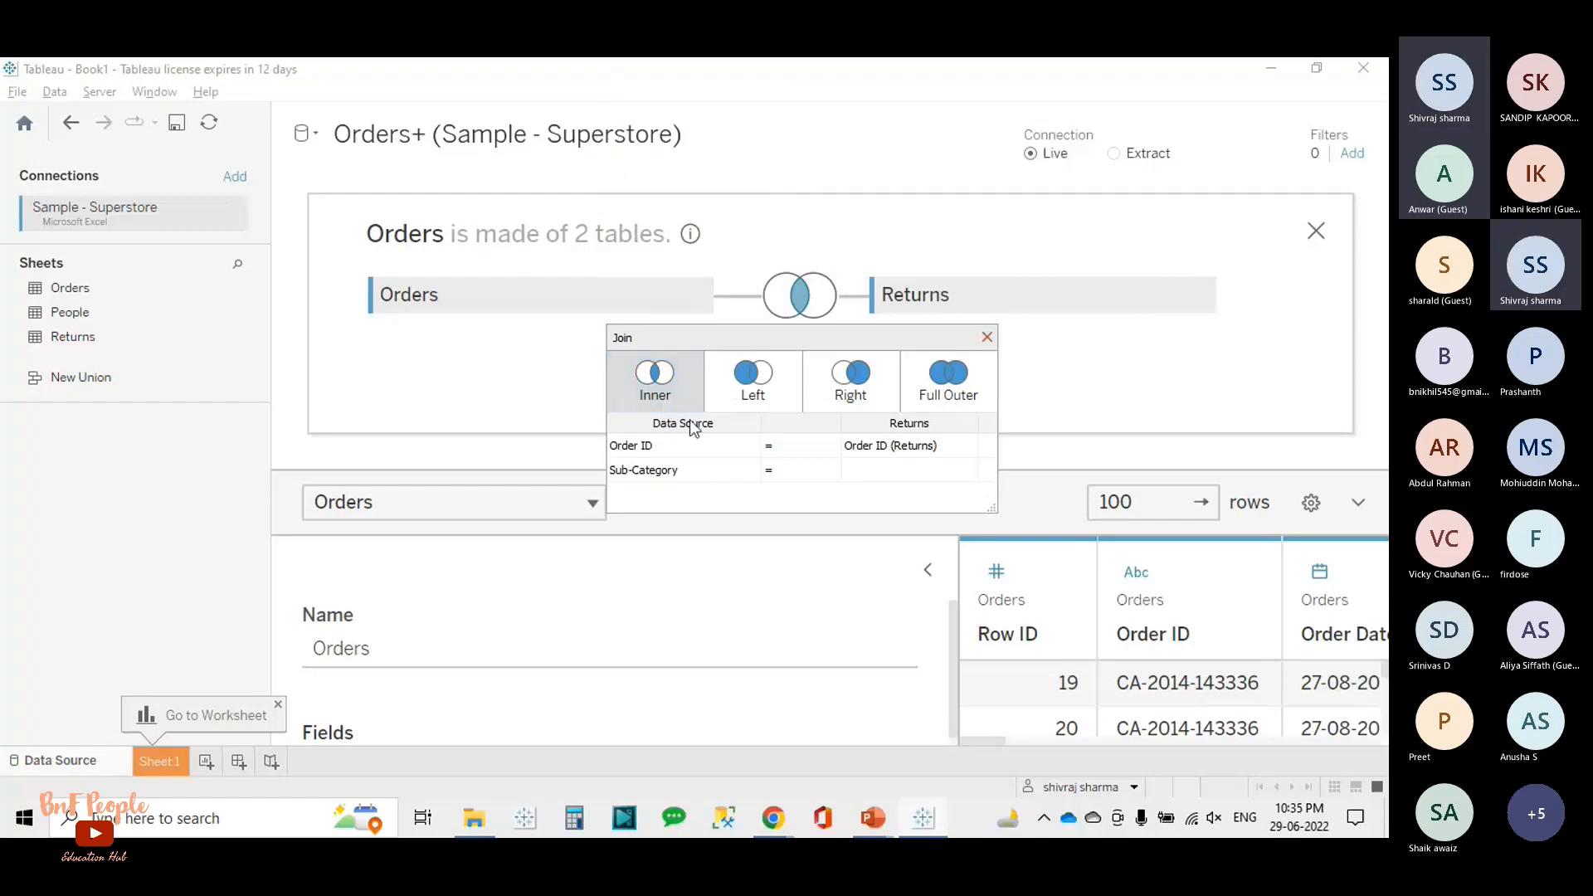
{"action": "left_click", "coordinate": [971, 469]}
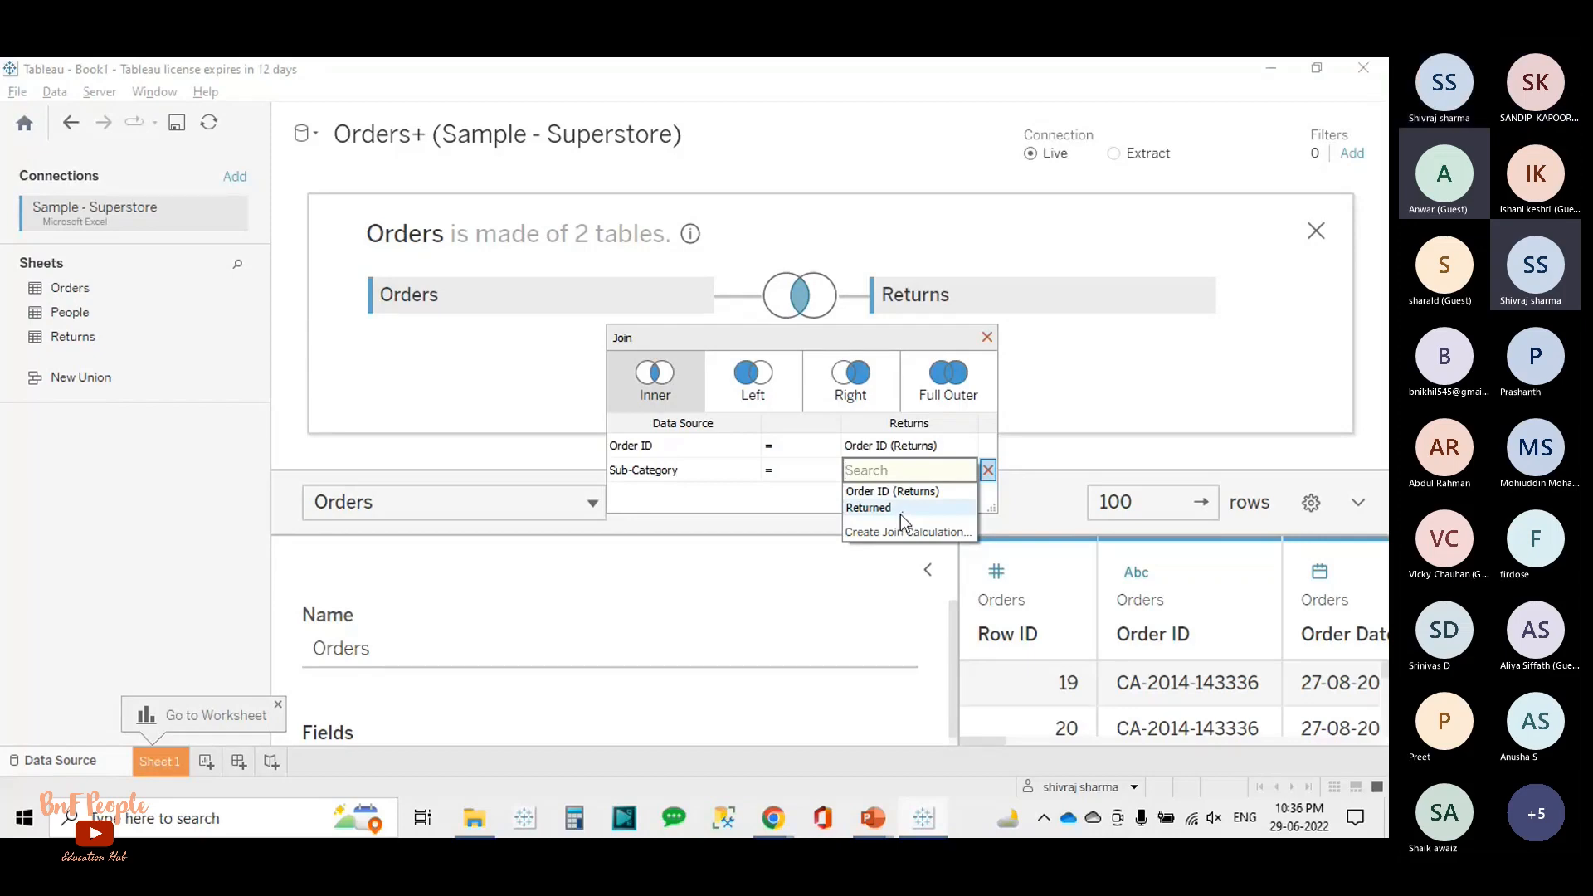
{"action": "left_click", "coordinate": [993, 470]}
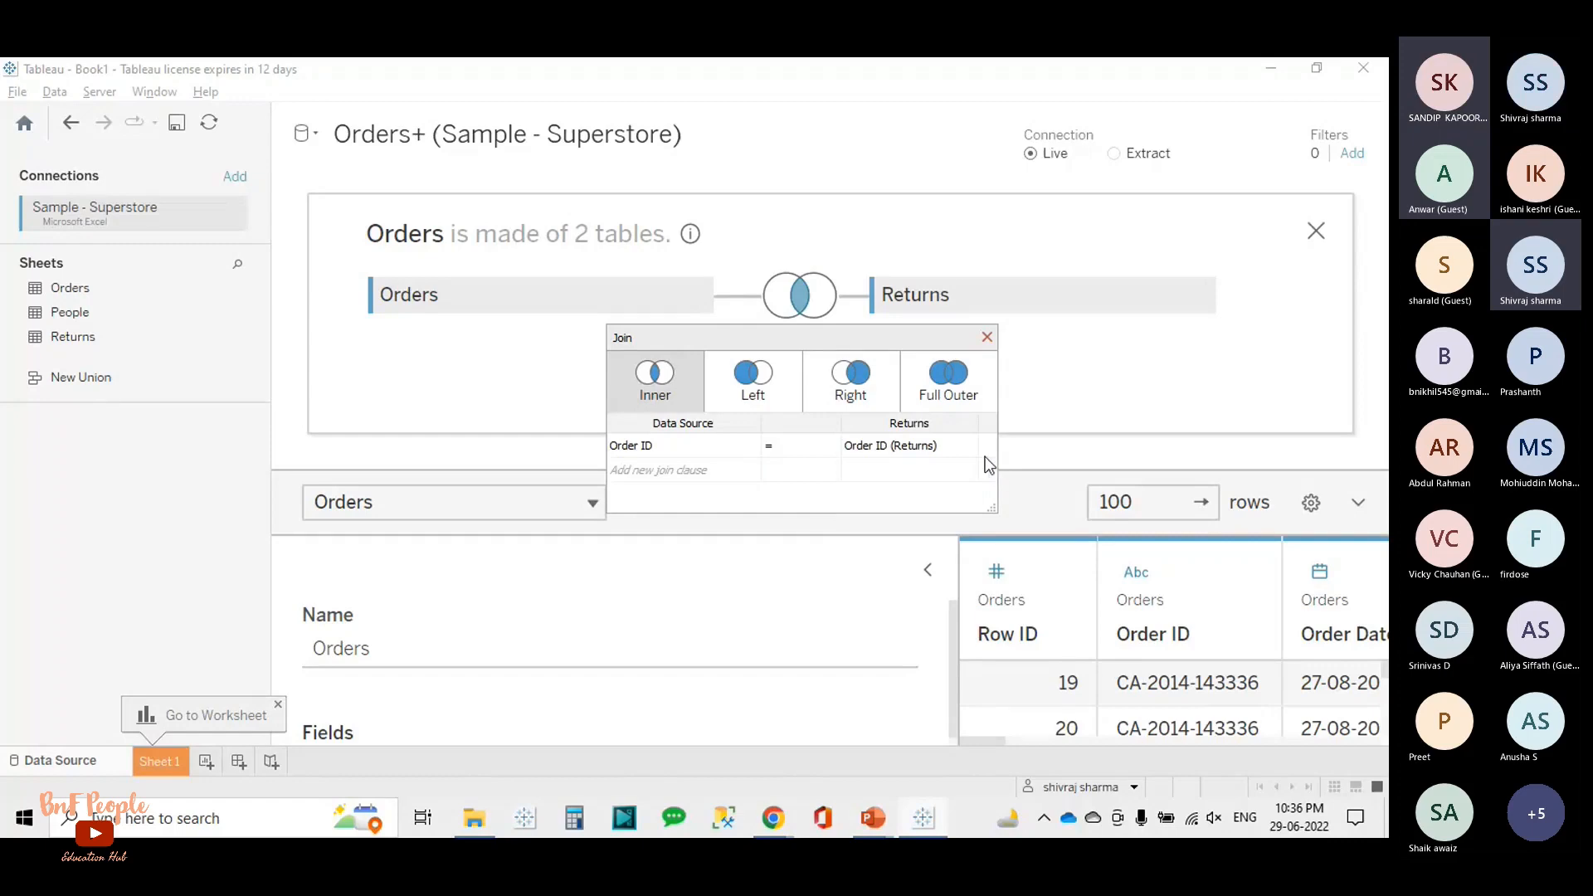
Step: Examine the comparison operators for the Order ID clause and the Orders fields available for a new join clause
{"action": "left_click", "coordinate": [810, 445]}
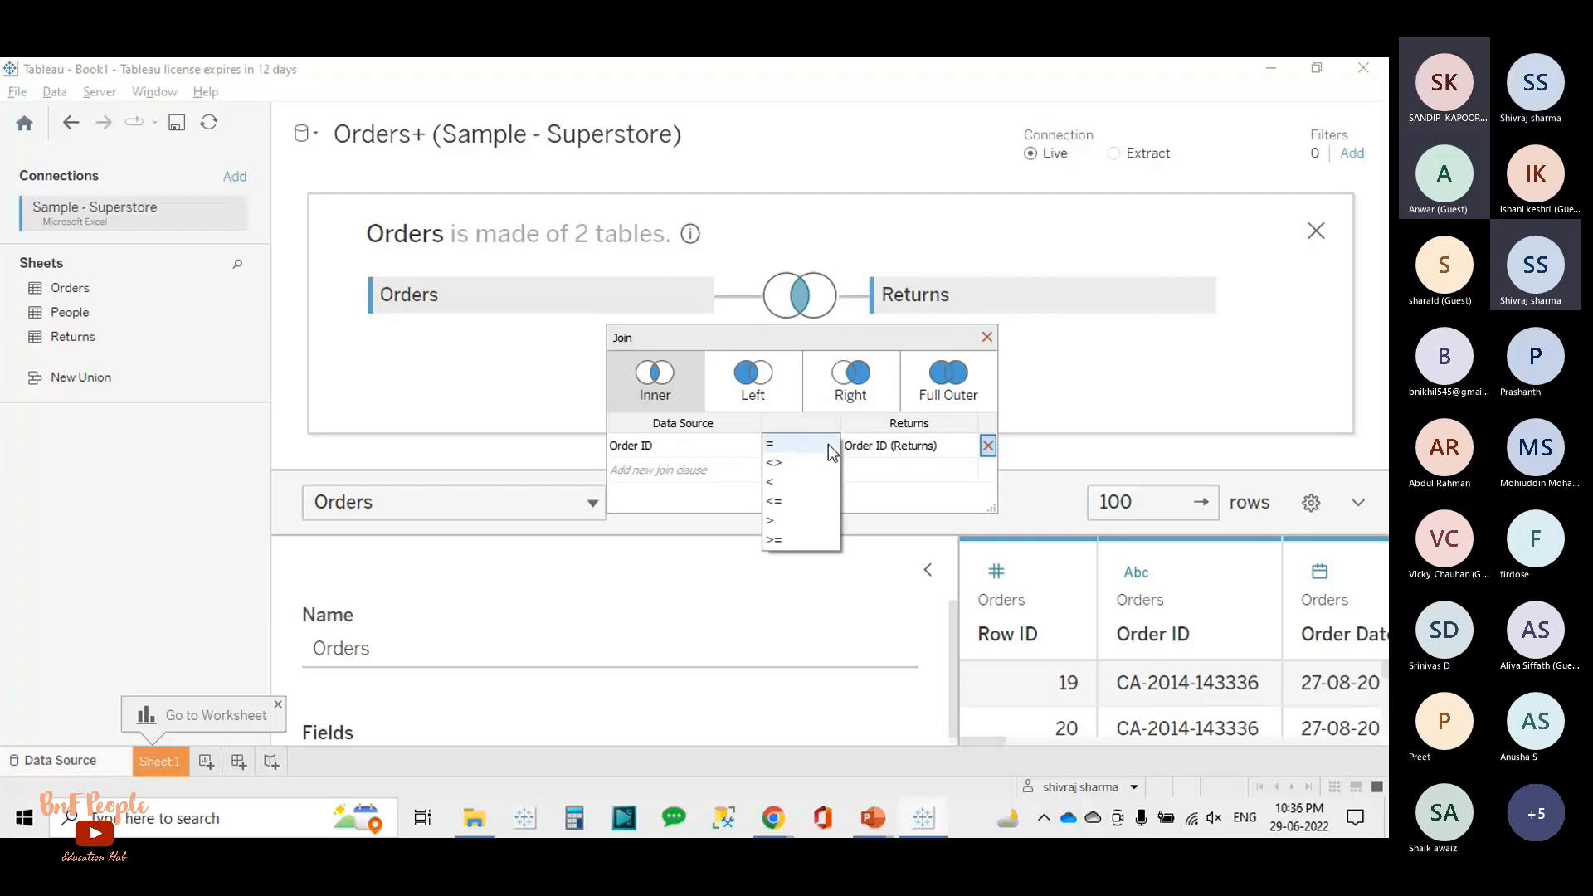
{"action": "left_click", "coordinate": [719, 472]}
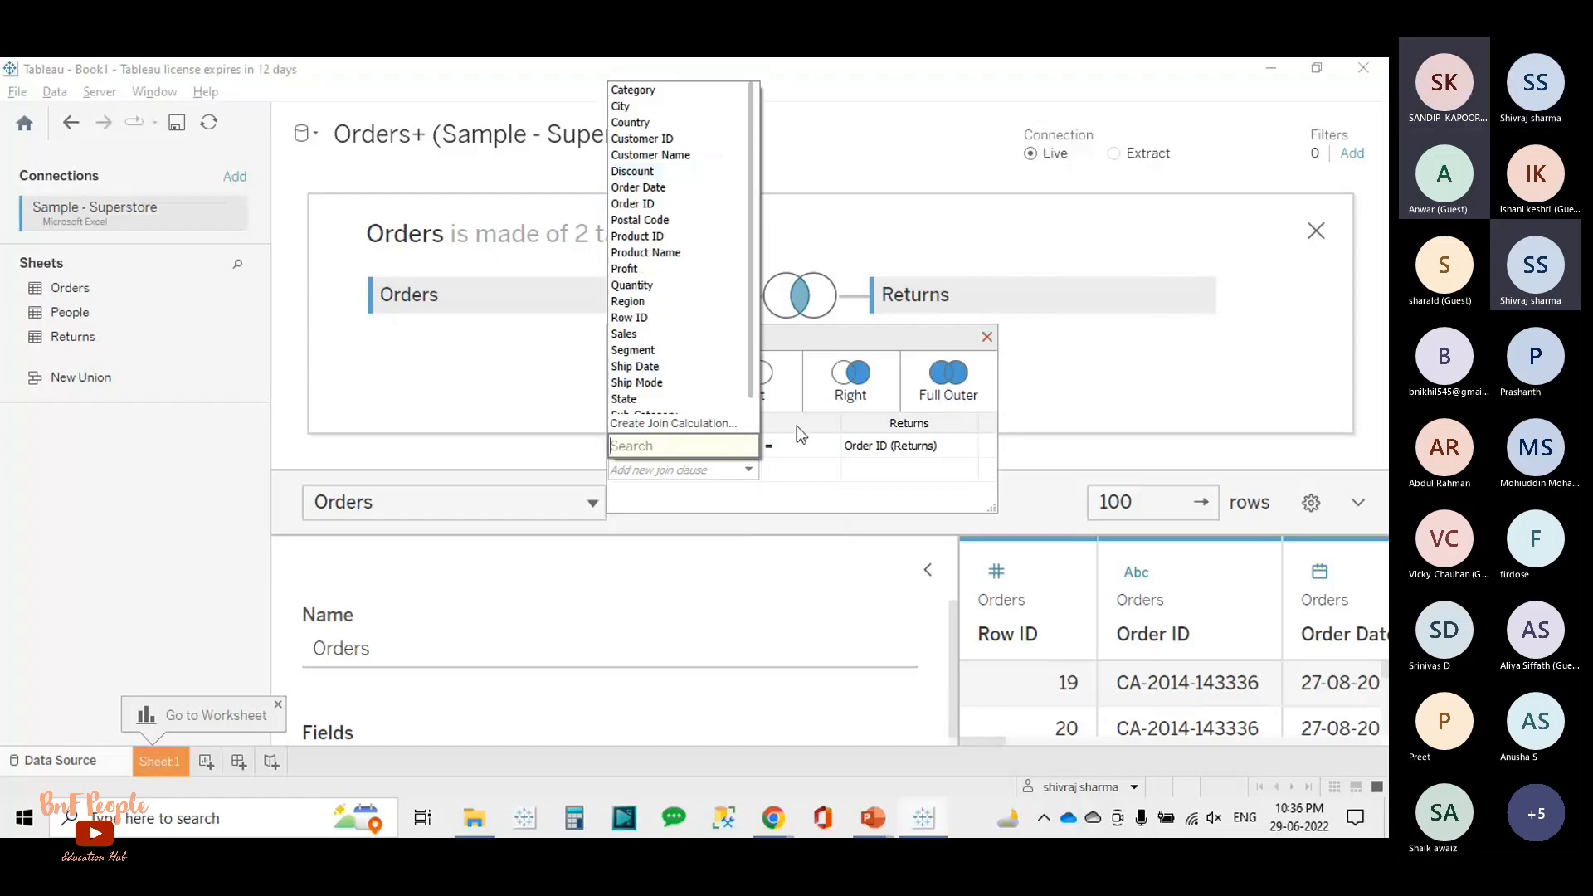
{"action": "left_click", "coordinate": [838, 355]}
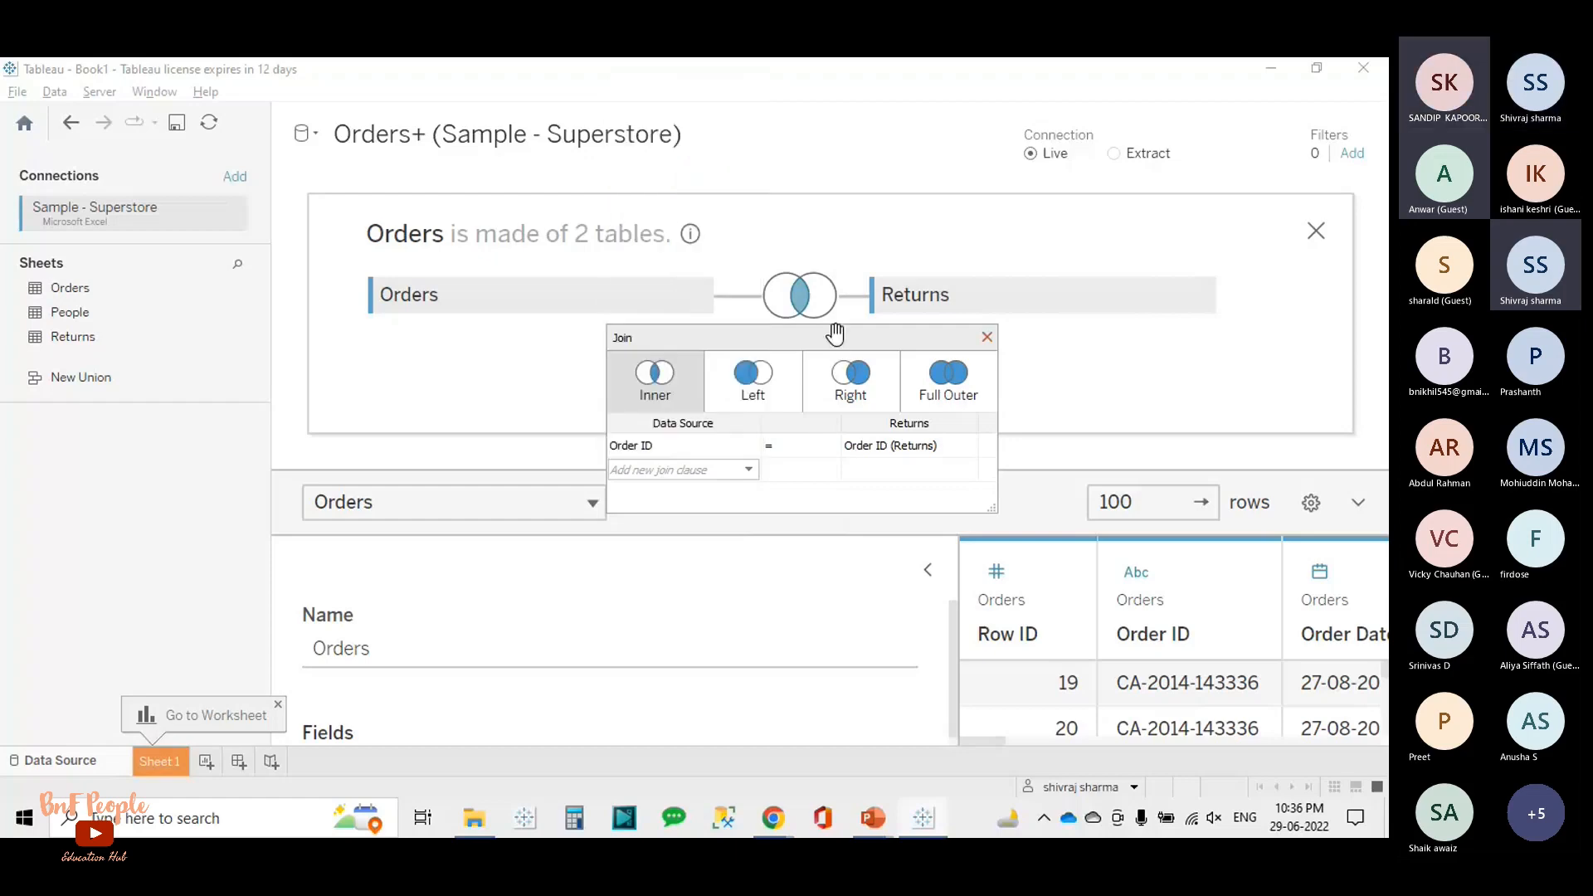
Step: Set the Orders and Returns join to Full Outer and review its Order ID clause
{"action": "left_click", "coordinate": [939, 391]}
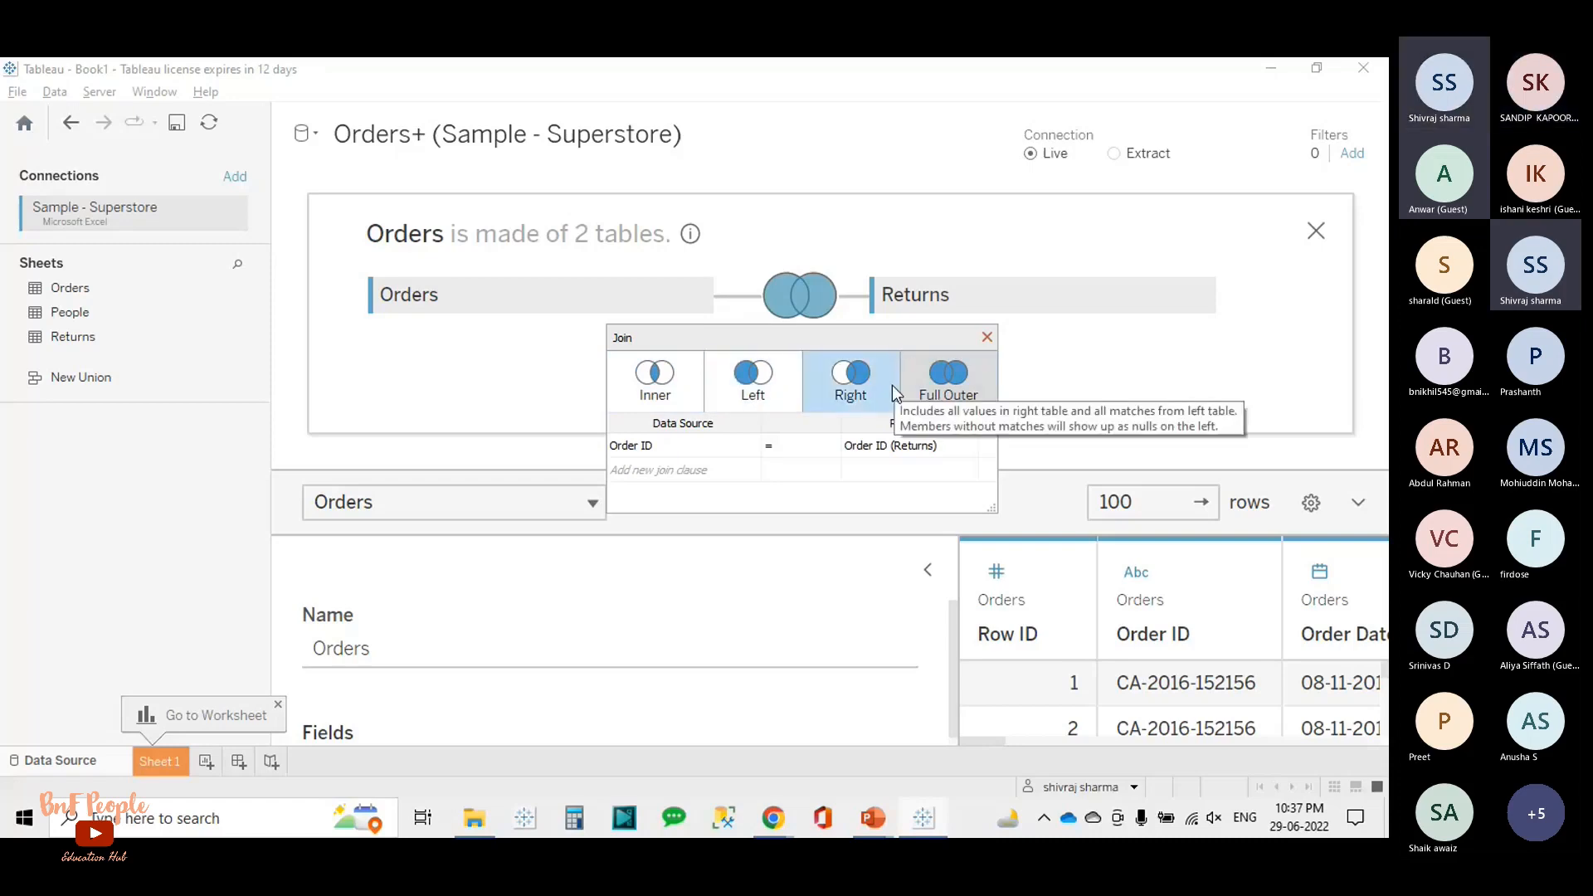
{"action": "left_click", "coordinate": [992, 337]}
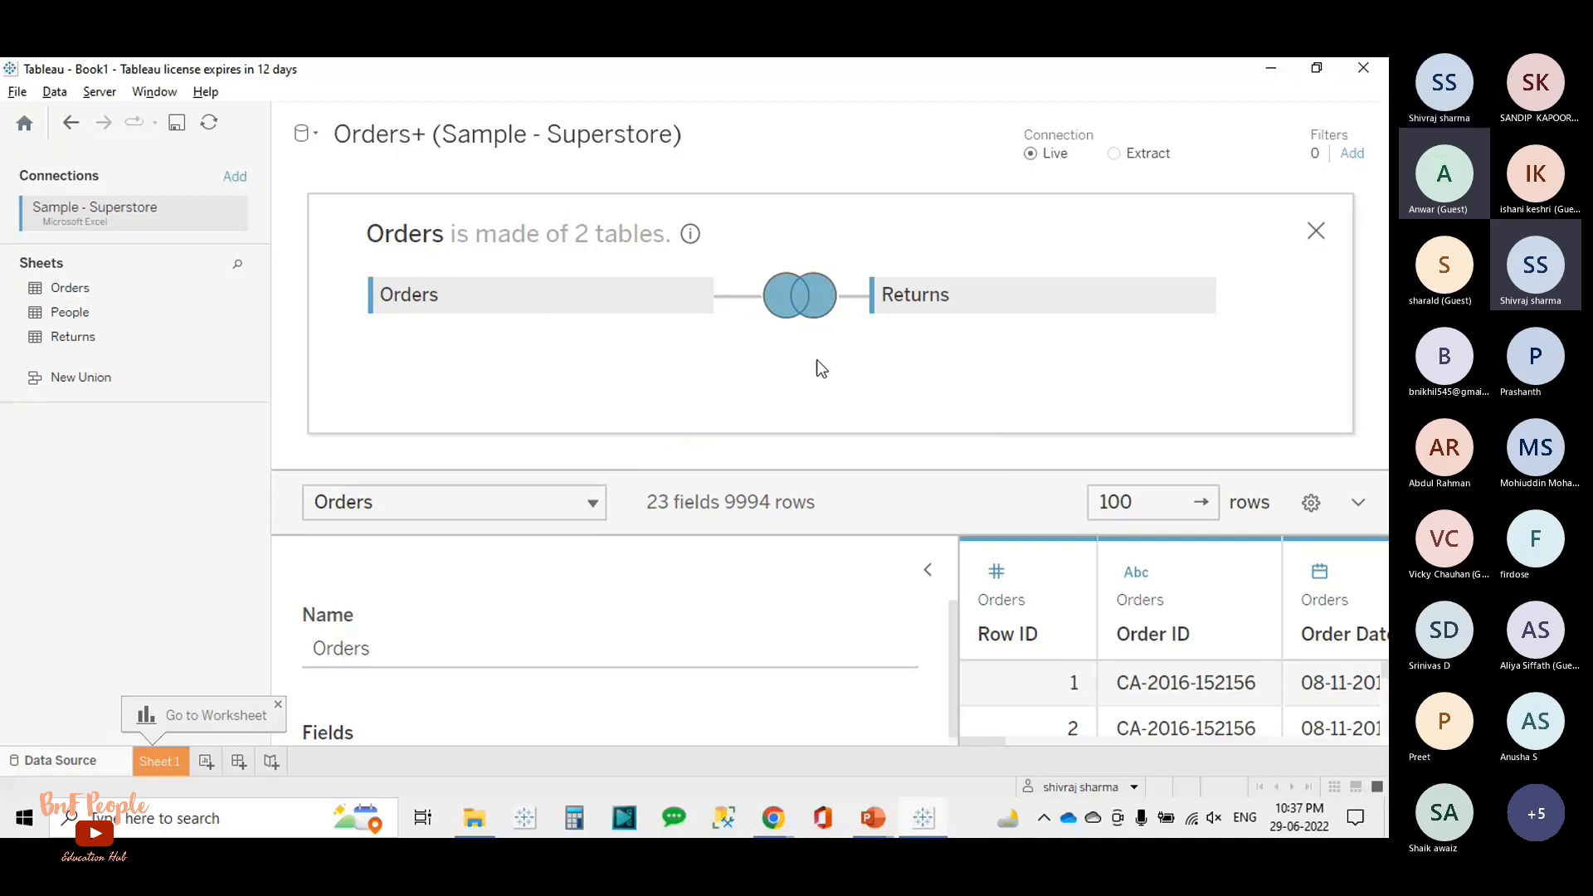
{"action": "left_click", "coordinate": [811, 305]}
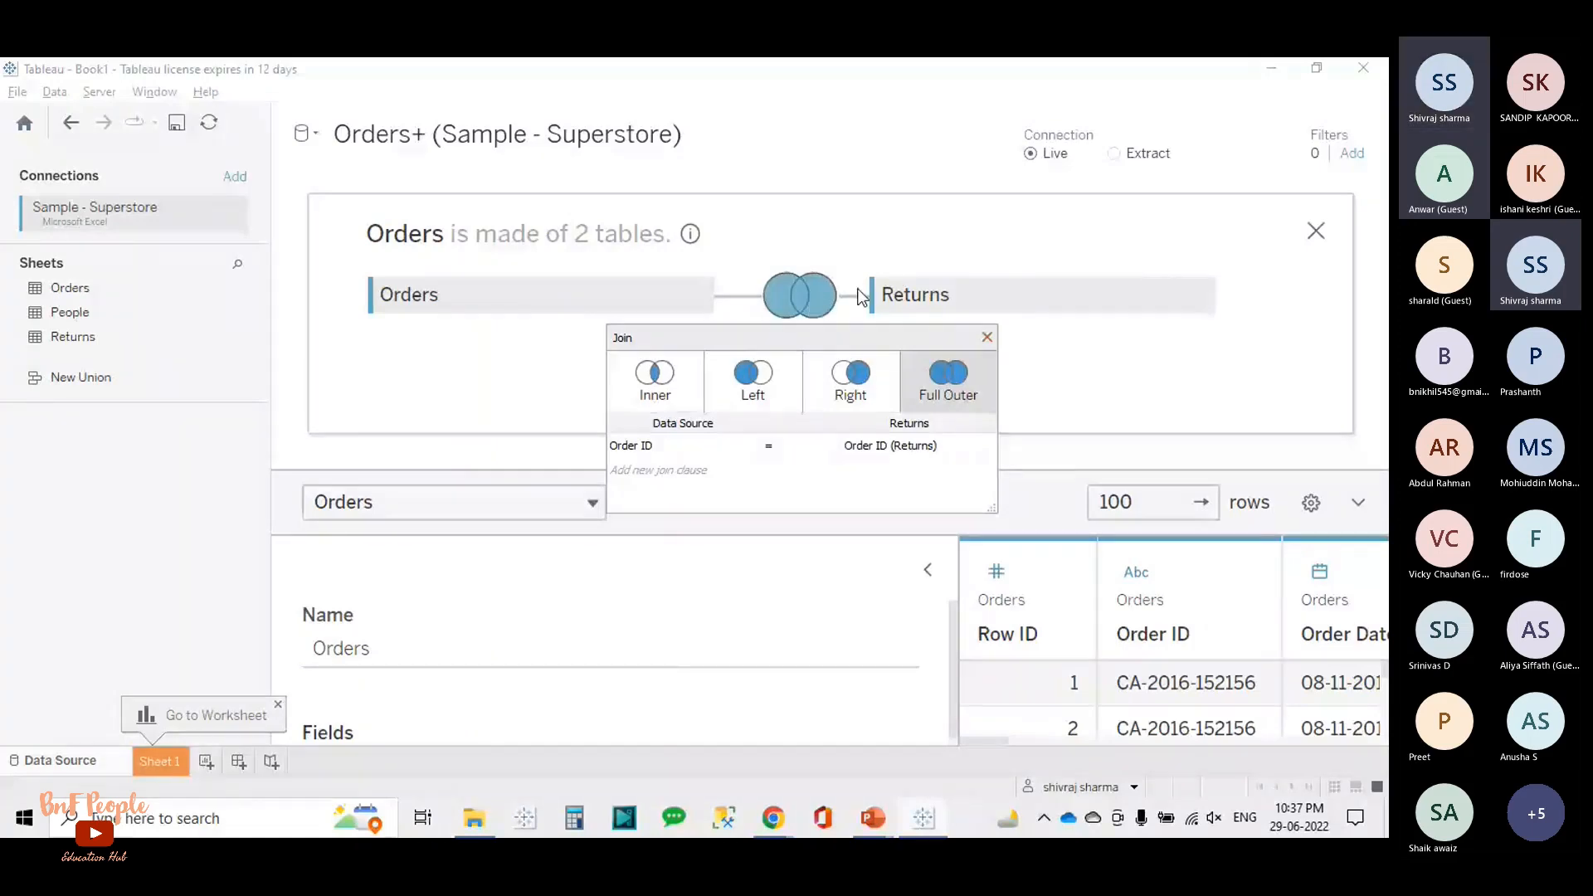
{"action": "mouse_move", "coordinate": [772, 450]}
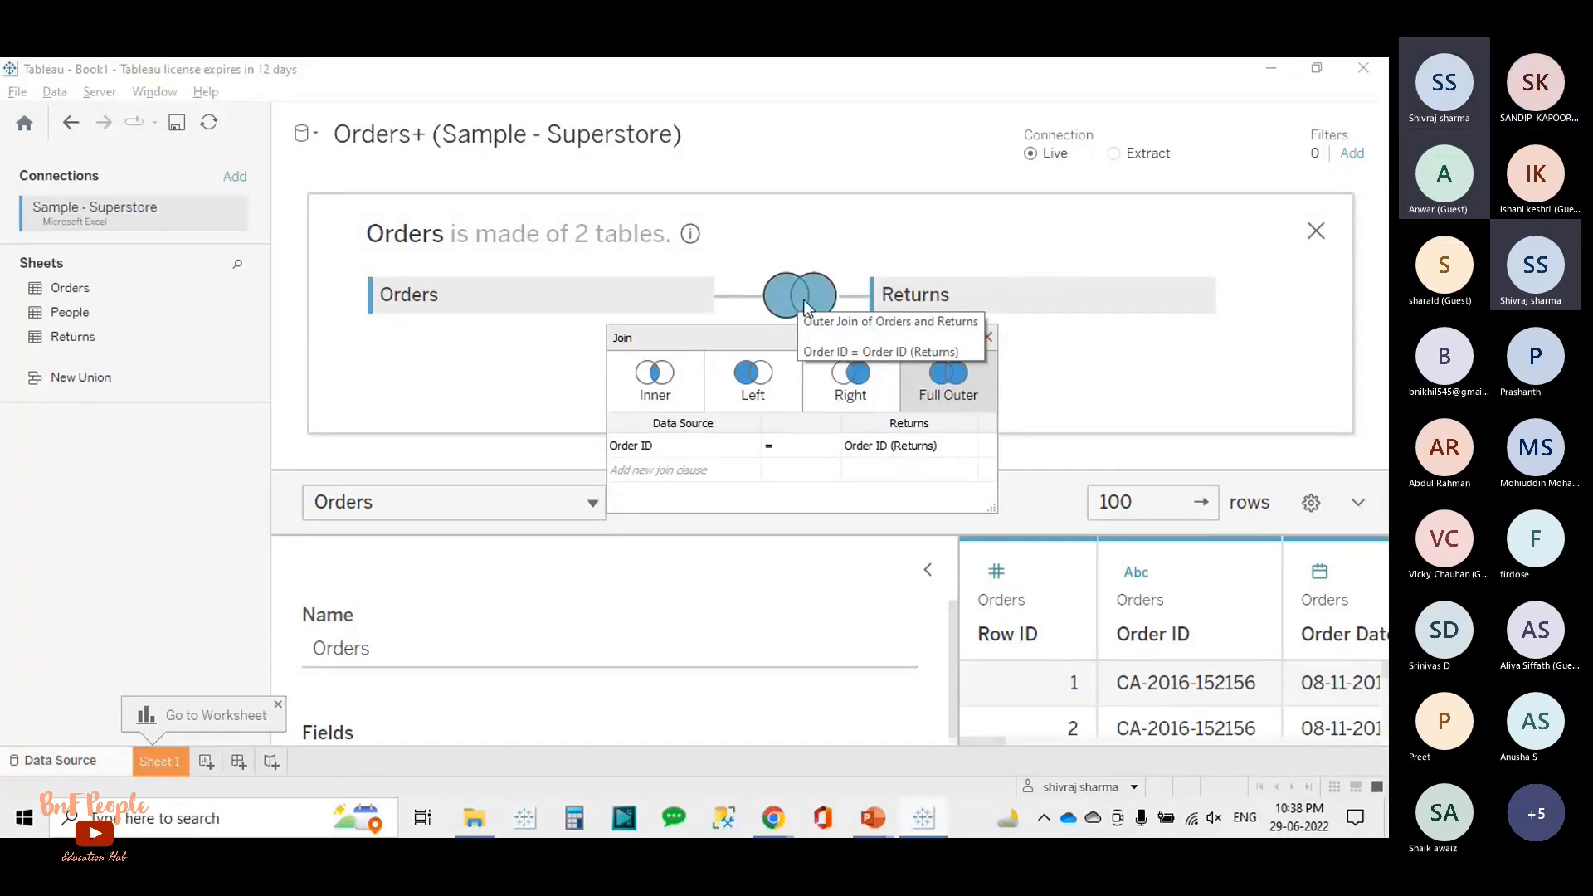
{"action": "left_click", "coordinate": [988, 337]}
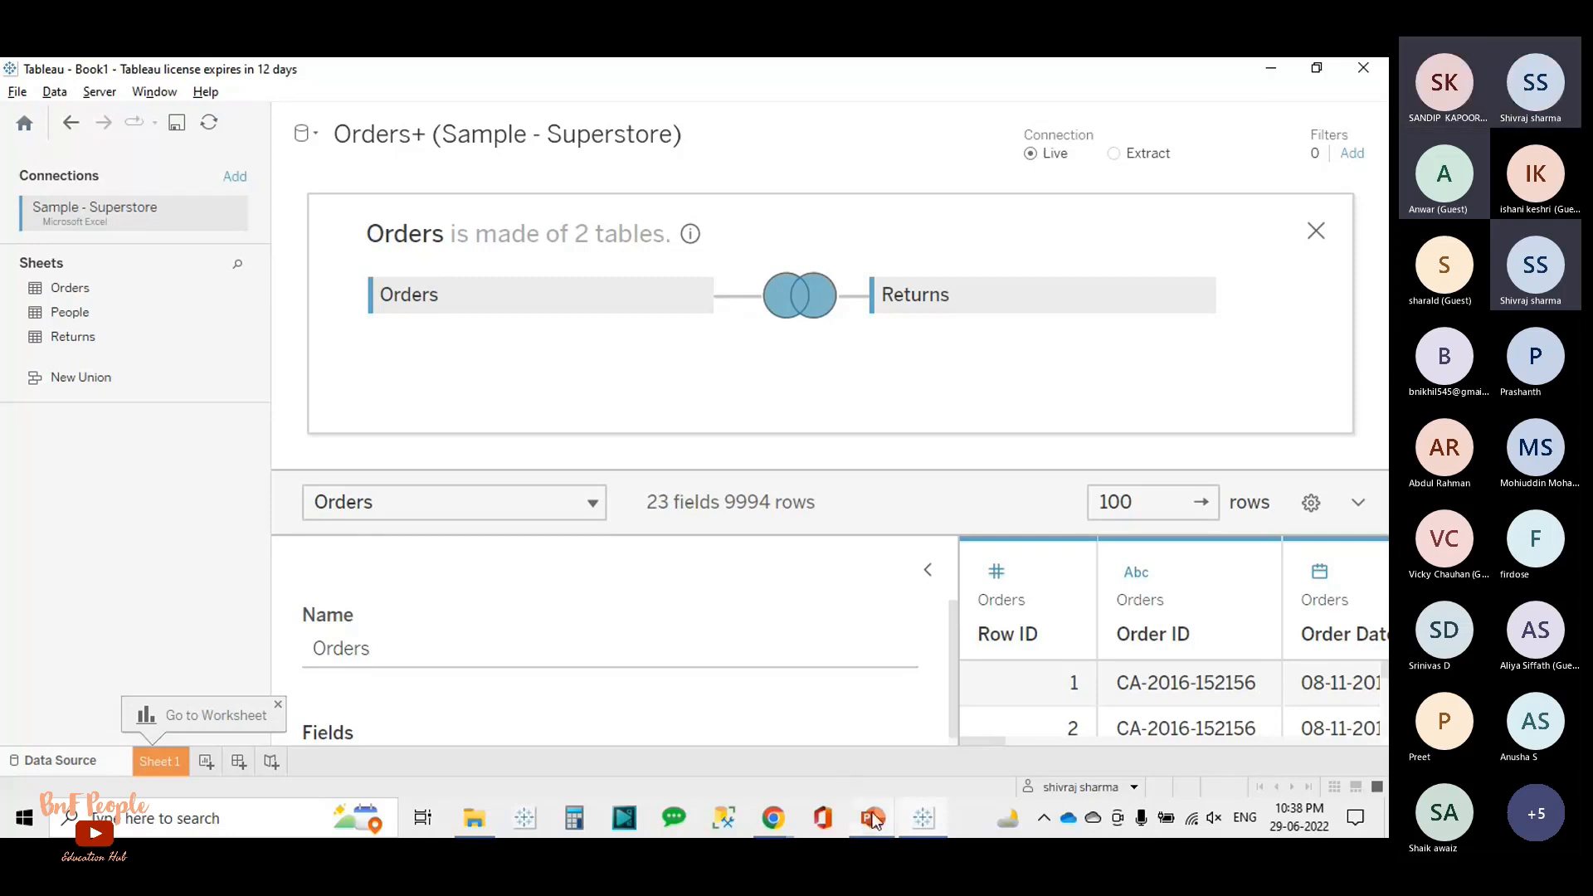
Step: Switch to the PowerPoint slide show and advance to Step 5 on choosing the join criteria and type
{"action": "mouse_move", "coordinate": [873, 819]}
{"action": "left_click", "coordinate": [971, 730]}
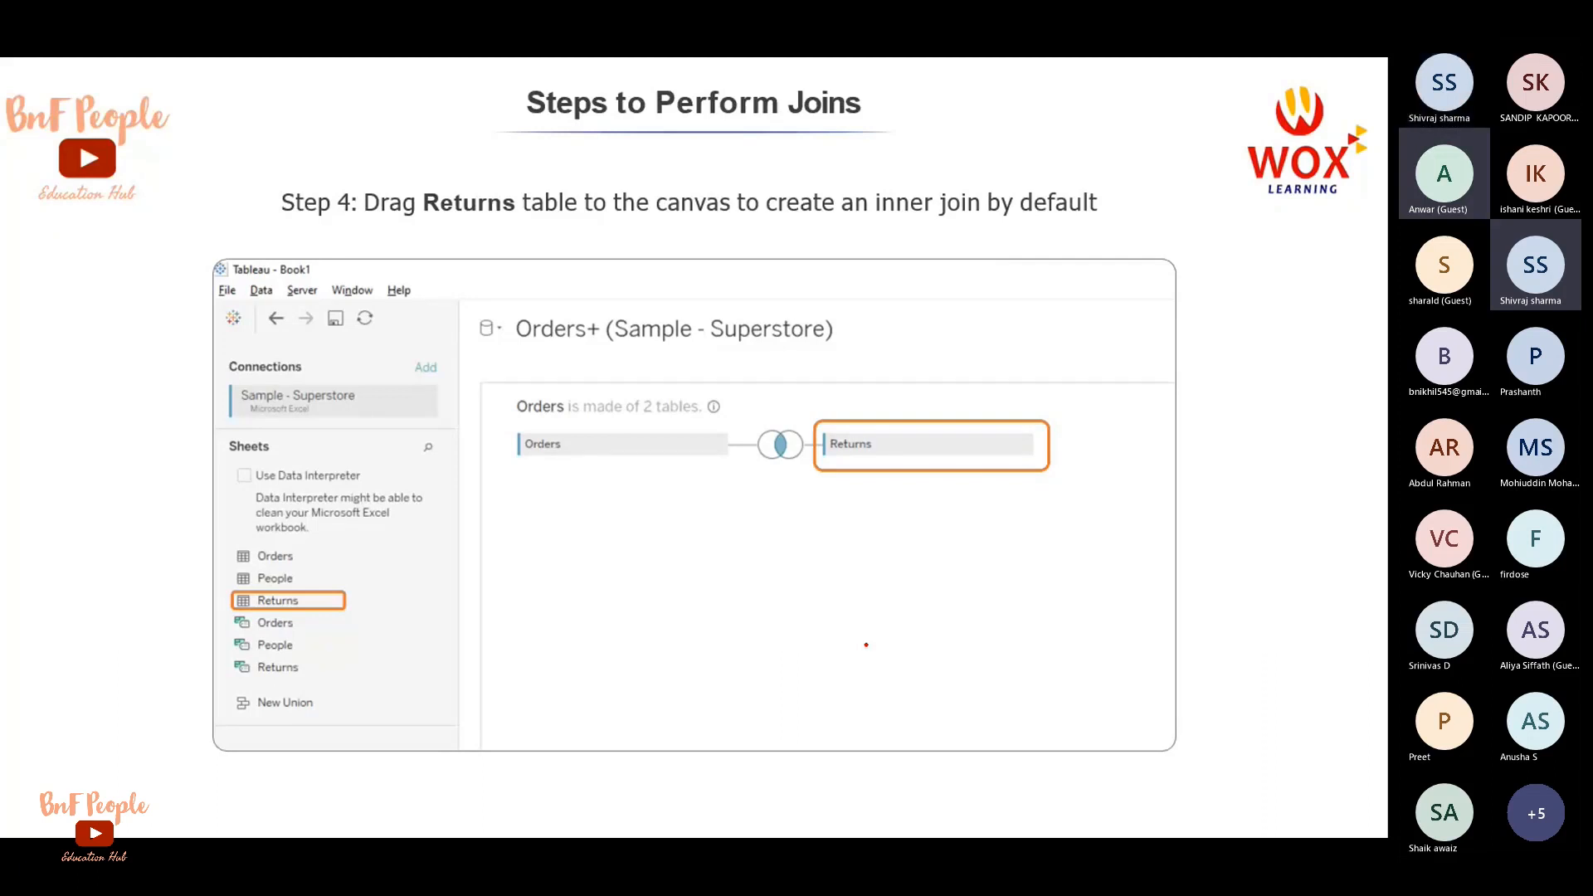
{"action": "key", "text": "Right"}
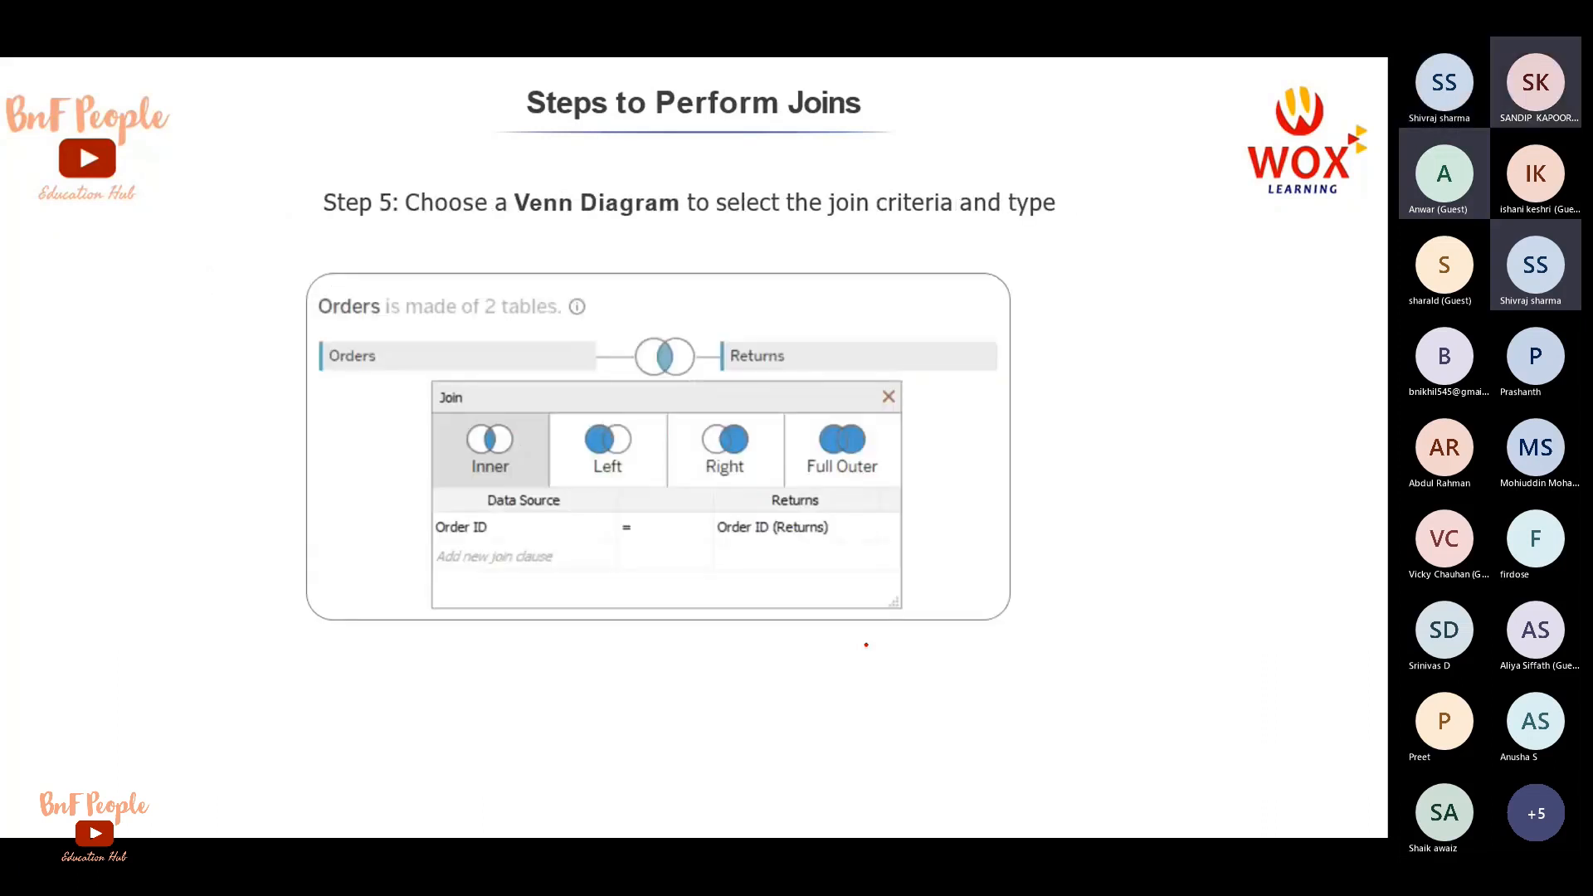